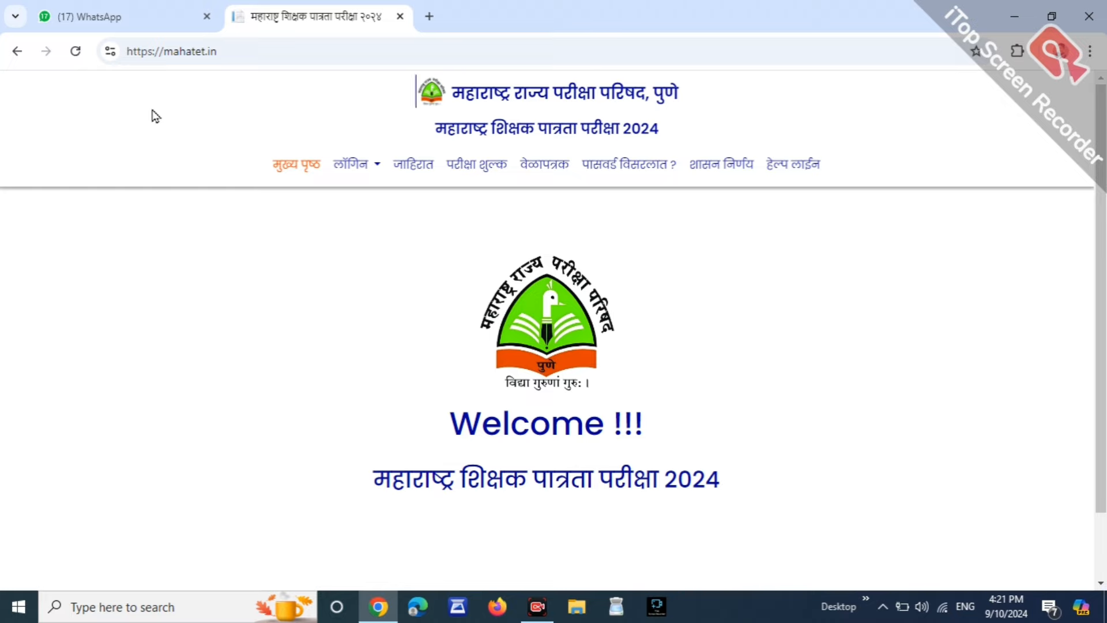
Open the advertisement (जाहिरात) page and read through the MAHATET advertisement PDF up to the schedule table on page 2.
left_click(425, 168)
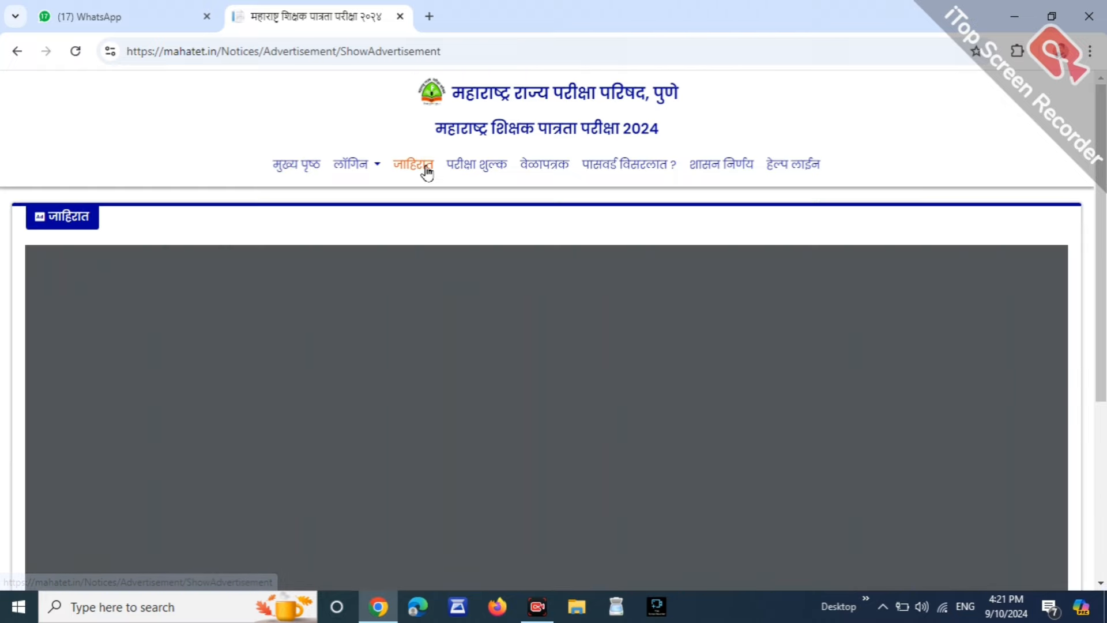
scroll(491, 344, "down", 2)
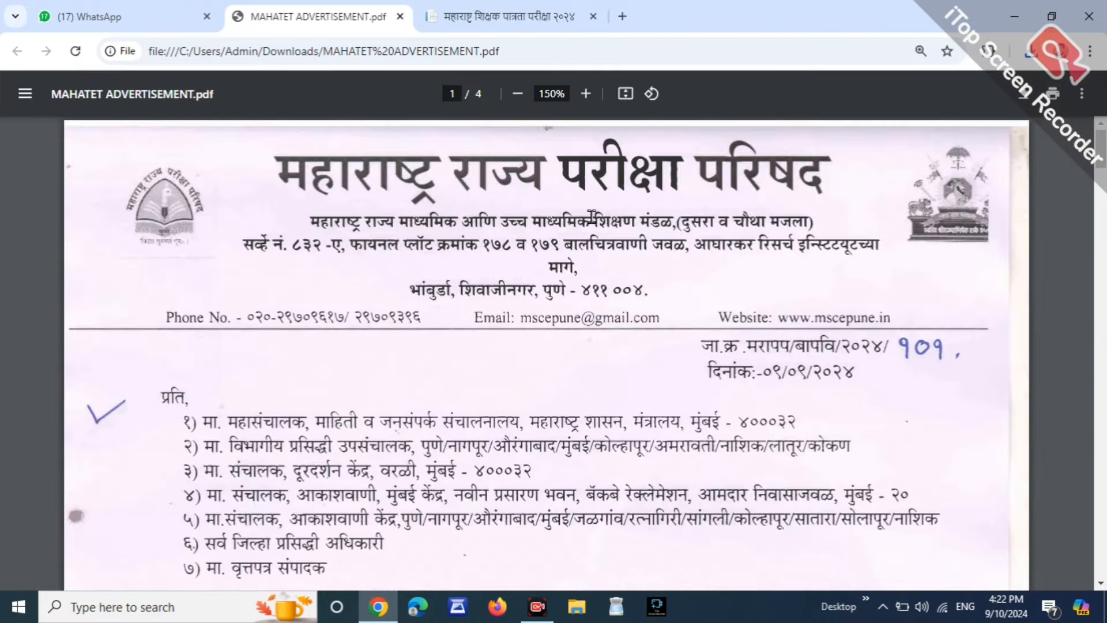
scroll(597, 229, "down", 6)
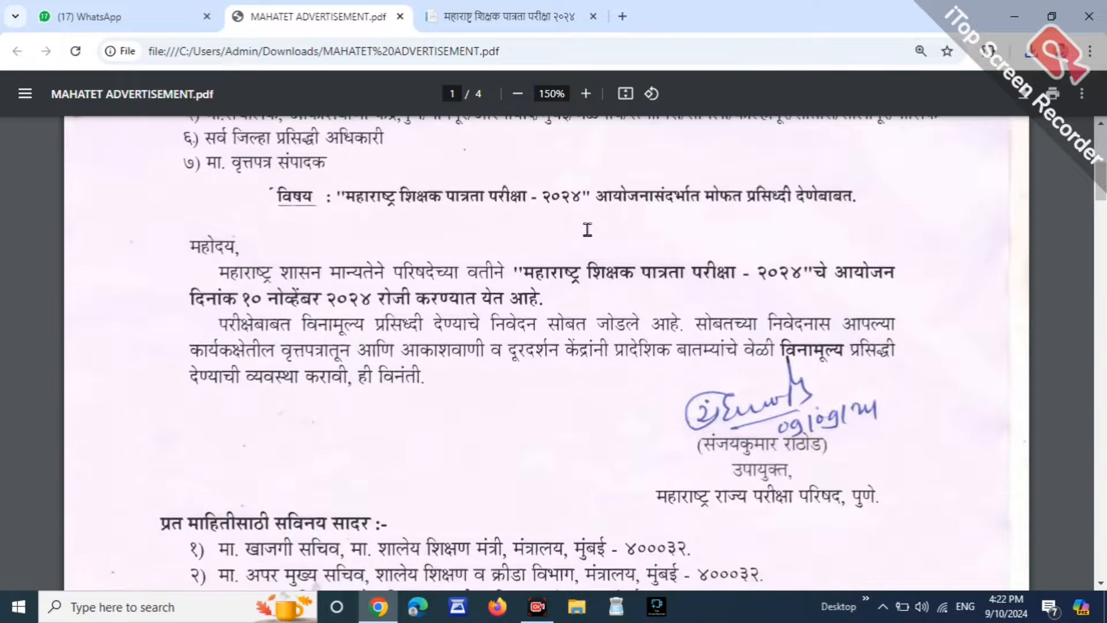
scroll(614, 240, "down", 10)
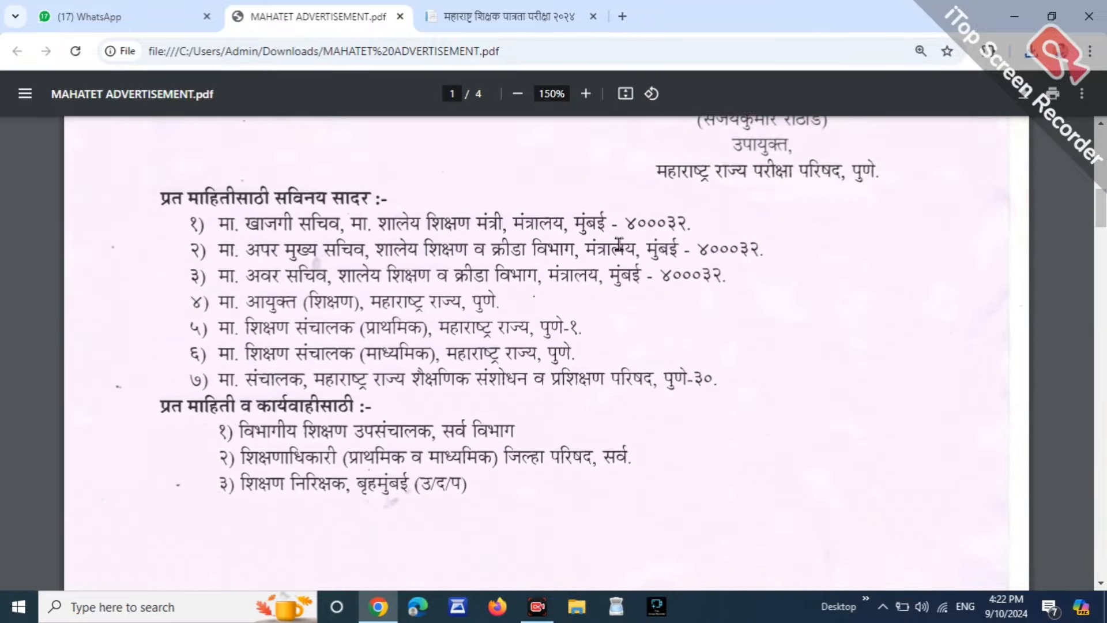
scroll(619, 244, "down", 20)
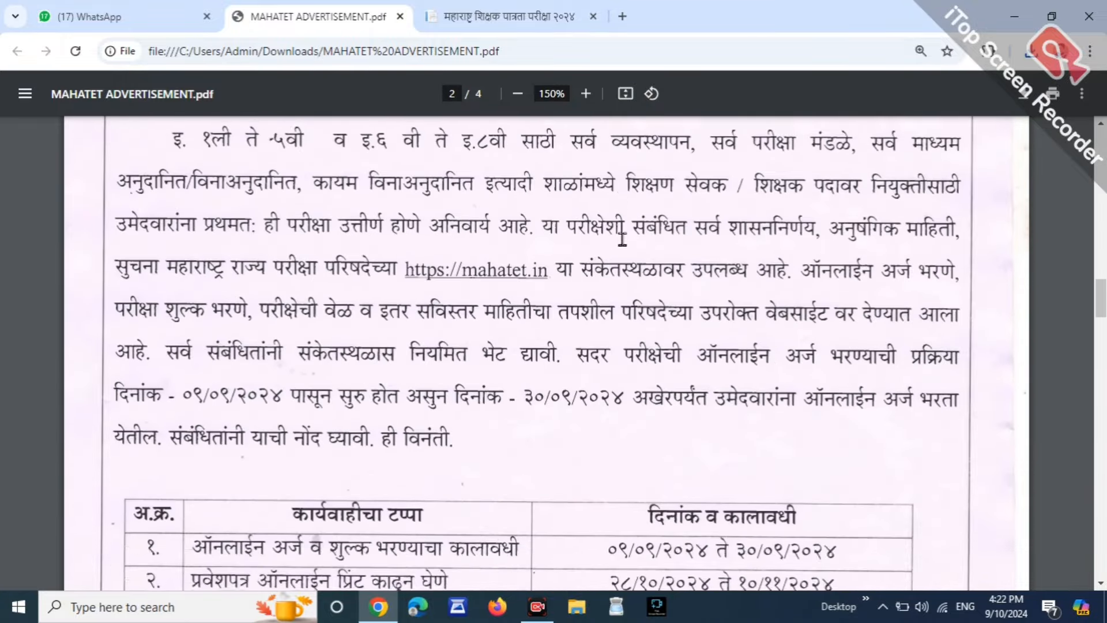
scroll(622, 238, "down", 4)
scroll(462, 262, "up", 2)
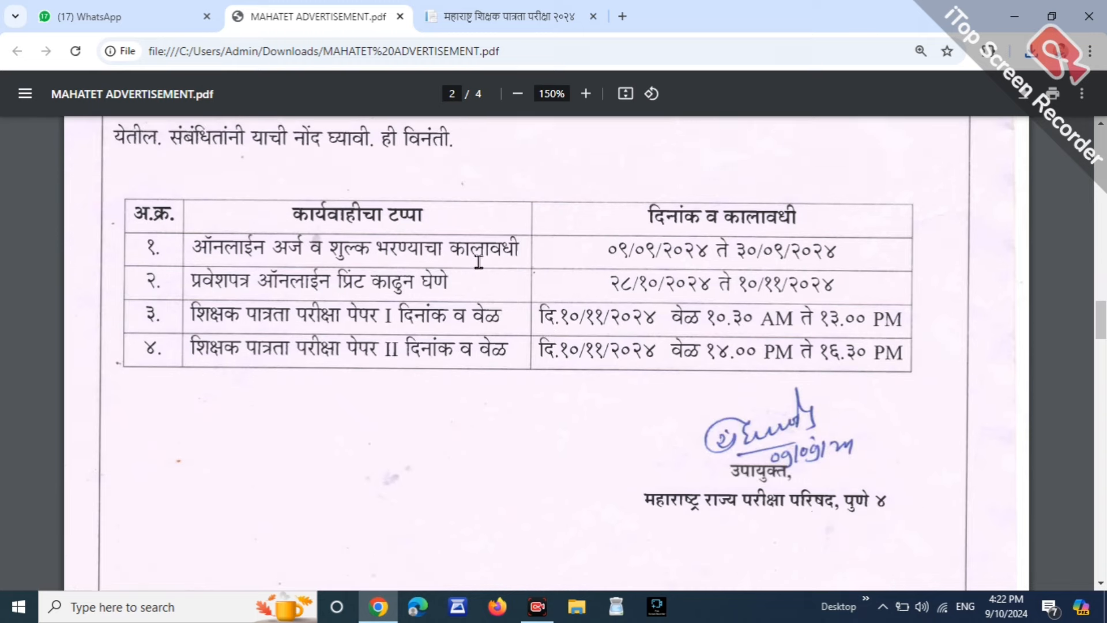
Examine the schedule table's dates for applications, admit card printing, Paper I and Paper II, and continue to the page 3 timetable.
left_click_drag(259, 285, 567, 282)
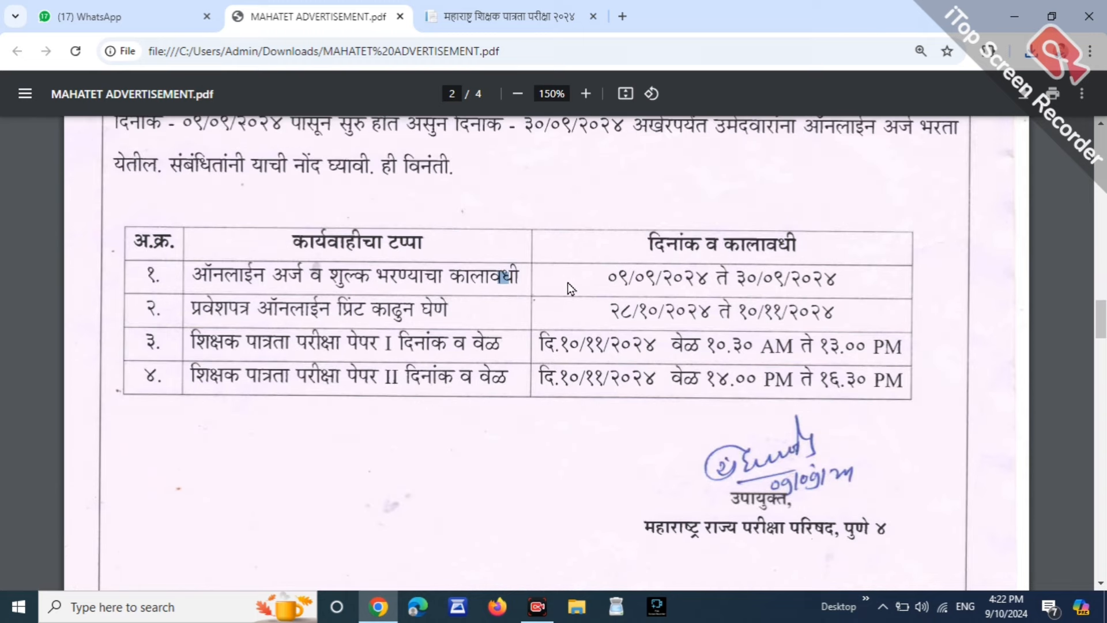
left_click(595, 276)
left_click_drag(849, 284, 765, 280)
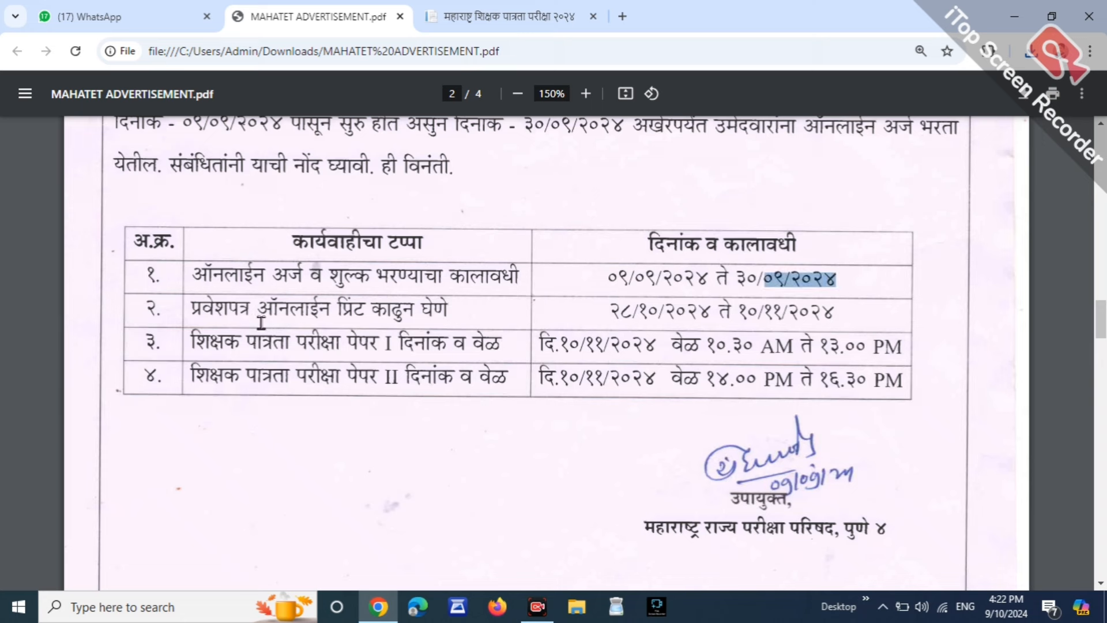
left_click_drag(221, 309, 242, 310)
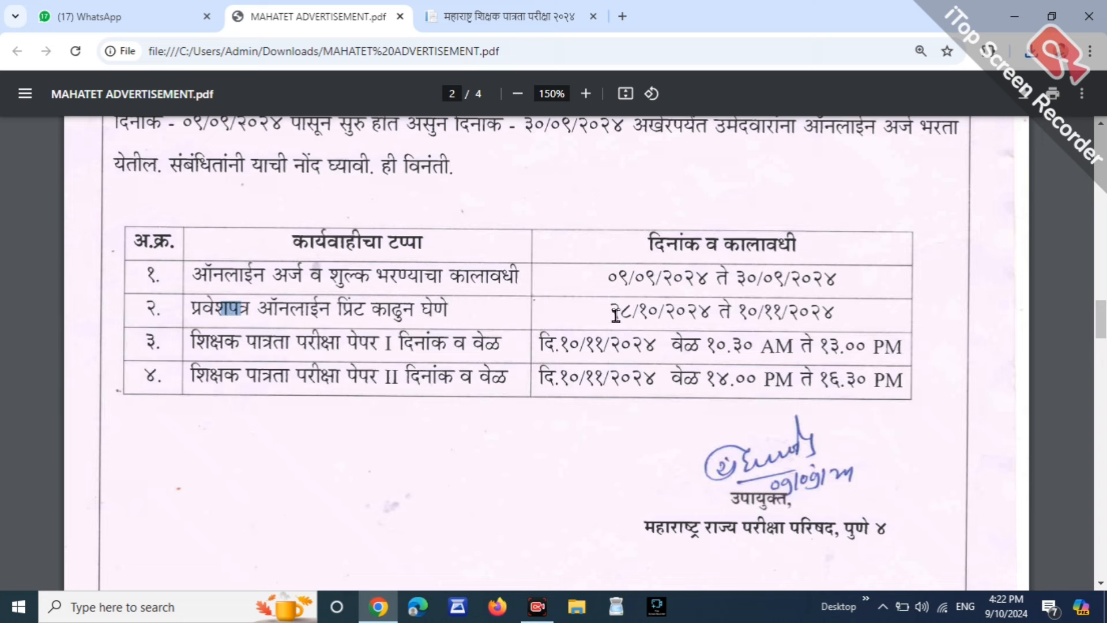
left_click_drag(609, 313, 834, 312)
left_click(834, 312)
left_click_drag(555, 349, 897, 348)
left_click(798, 353)
left_click_drag(540, 381, 819, 380)
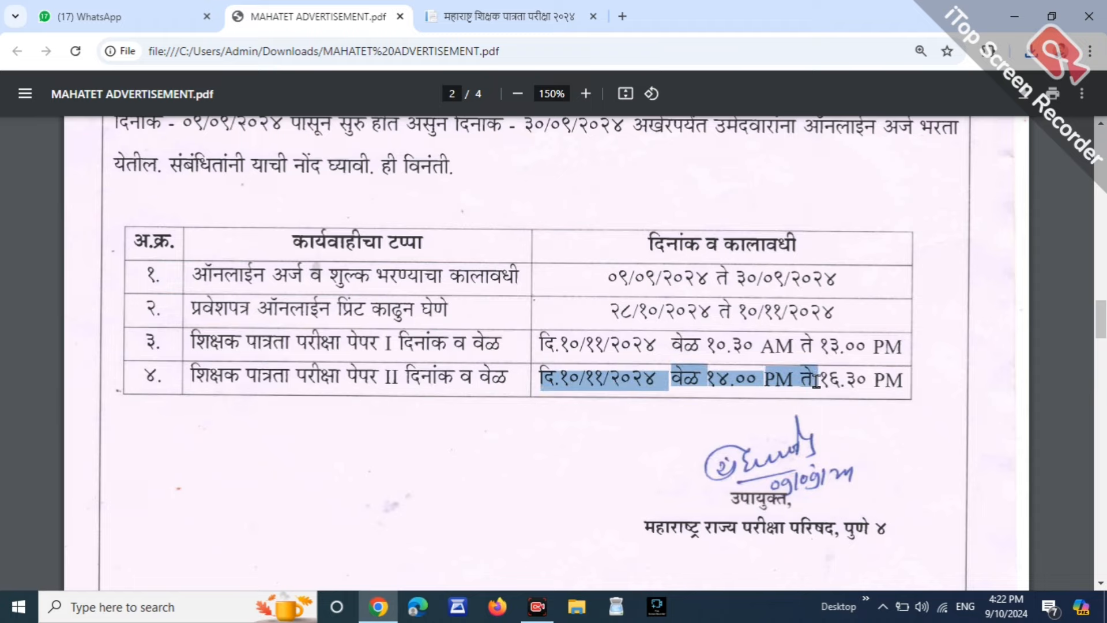
scroll(617, 387, "down", 10)
scroll(617, 388, "down", 3)
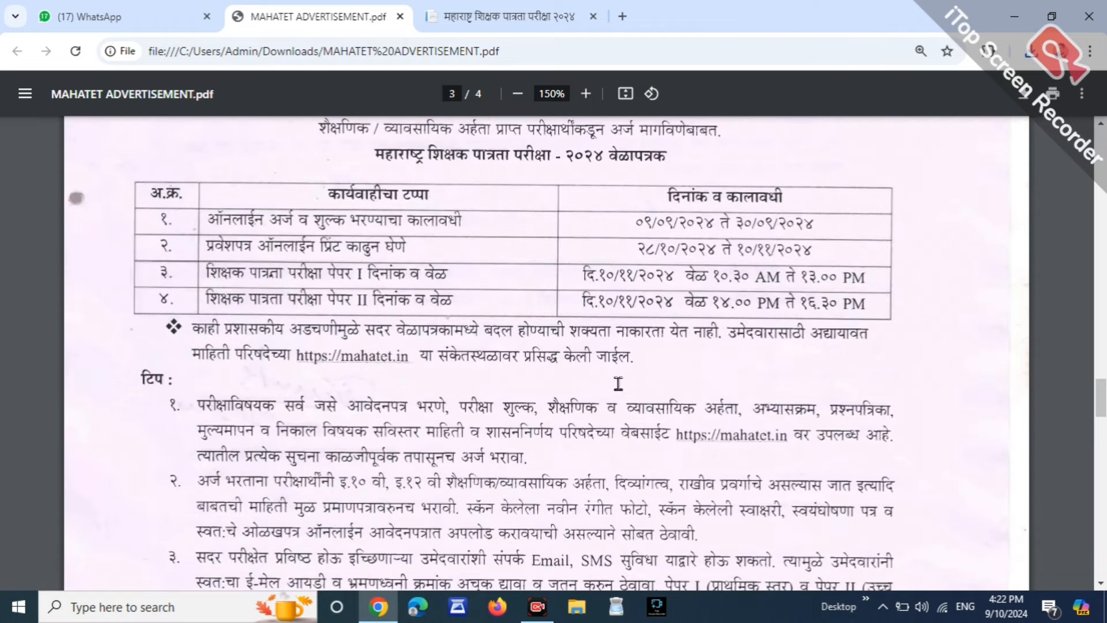
Return to the mahatet.in site, open the exam fee (परीक्षा शुल्क) page and examine the SC and ST fees for Paper I or Paper II.
key("ctrl+Tab")
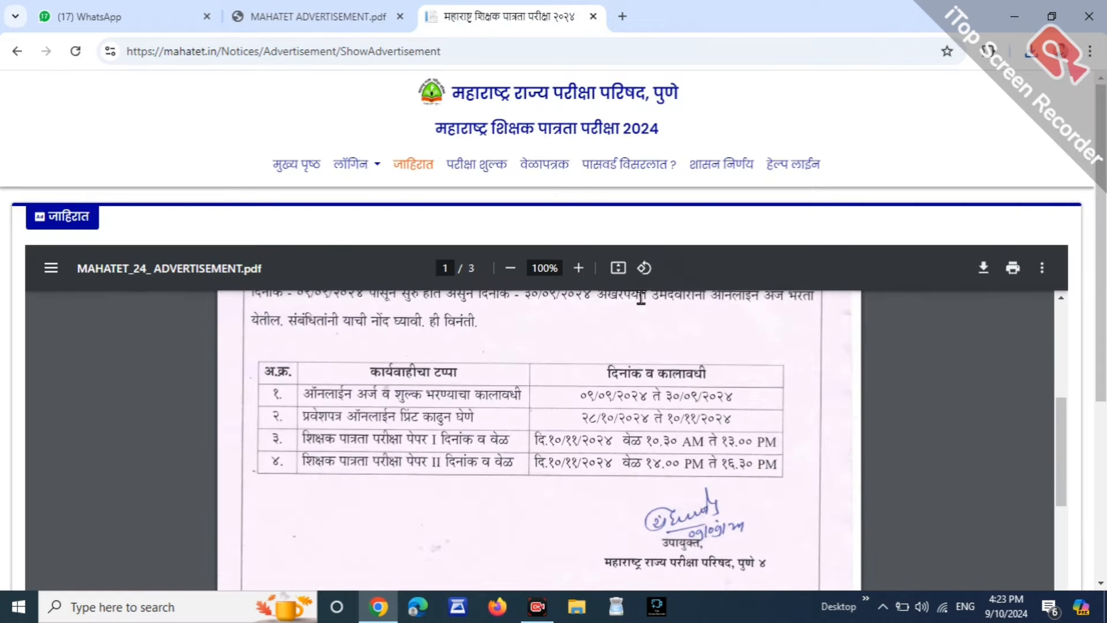
left_click(476, 164)
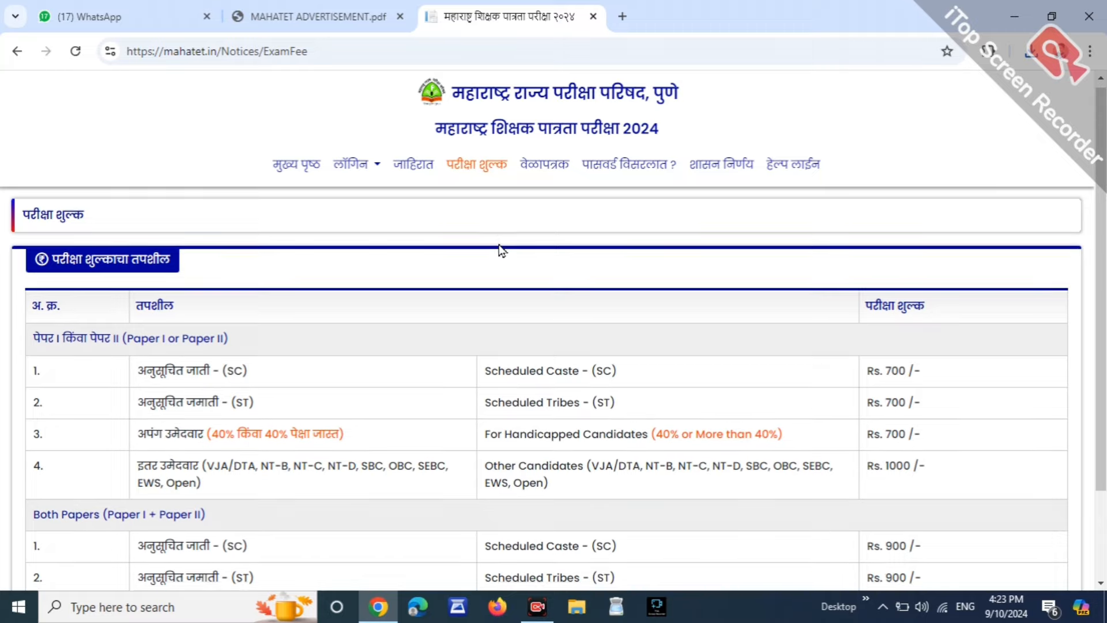
scroll(502, 248, "down", 2)
left_click_drag(209, 262, 267, 267)
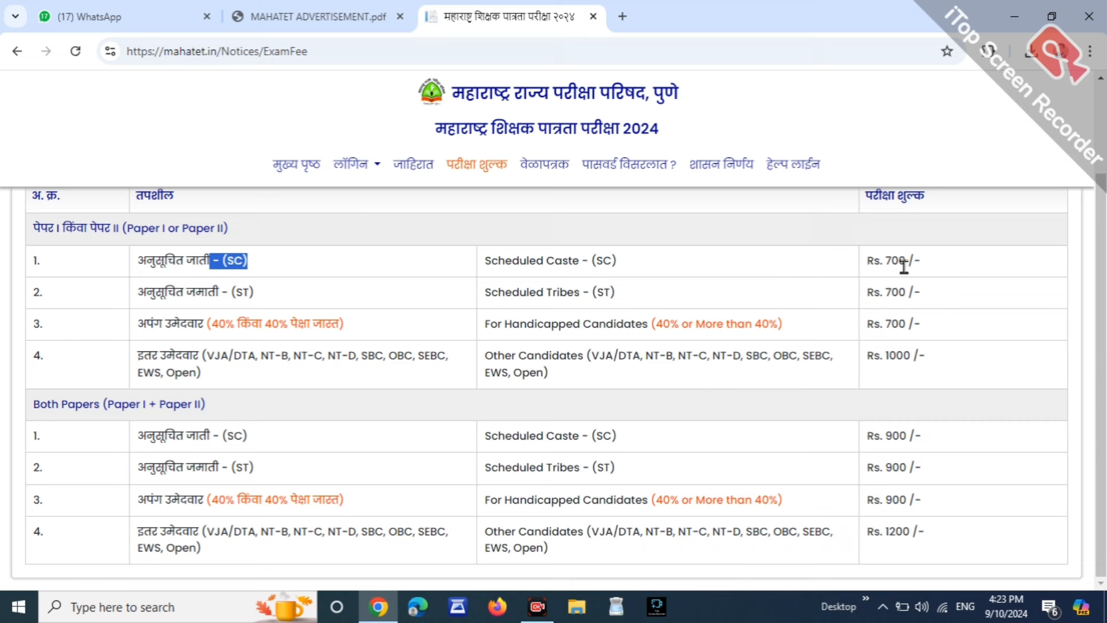
left_click_drag(865, 262, 885, 263)
left_click_drag(232, 294, 254, 293)
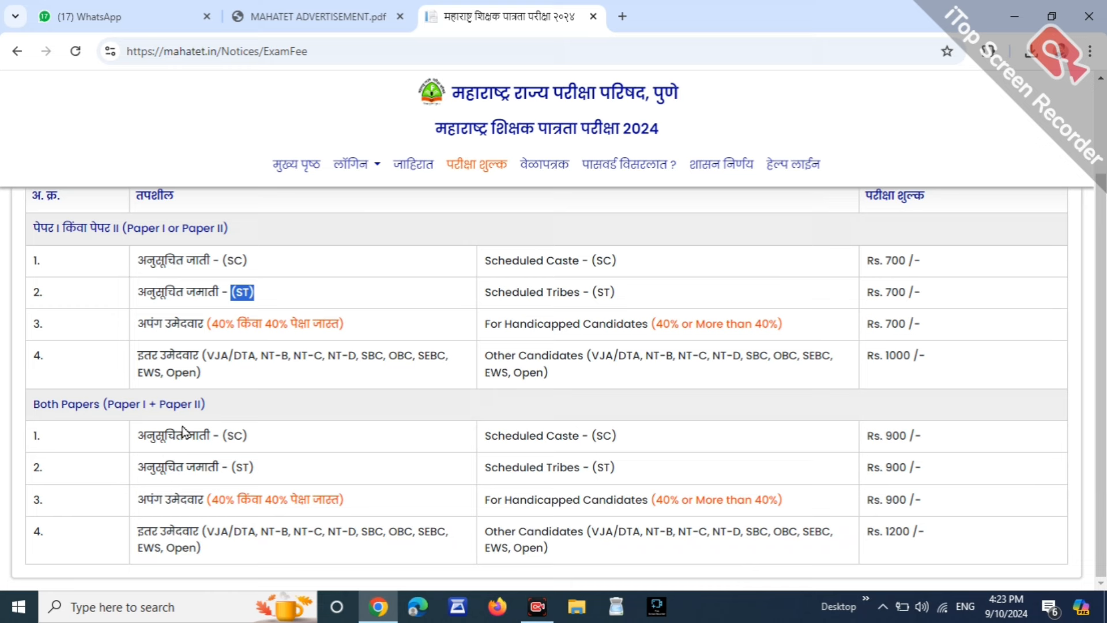
Examine the Both Papers (Paper I + Paper II) fees for the SC, ST, handicapped and other candidate categories.
left_click_drag(182, 435, 297, 430)
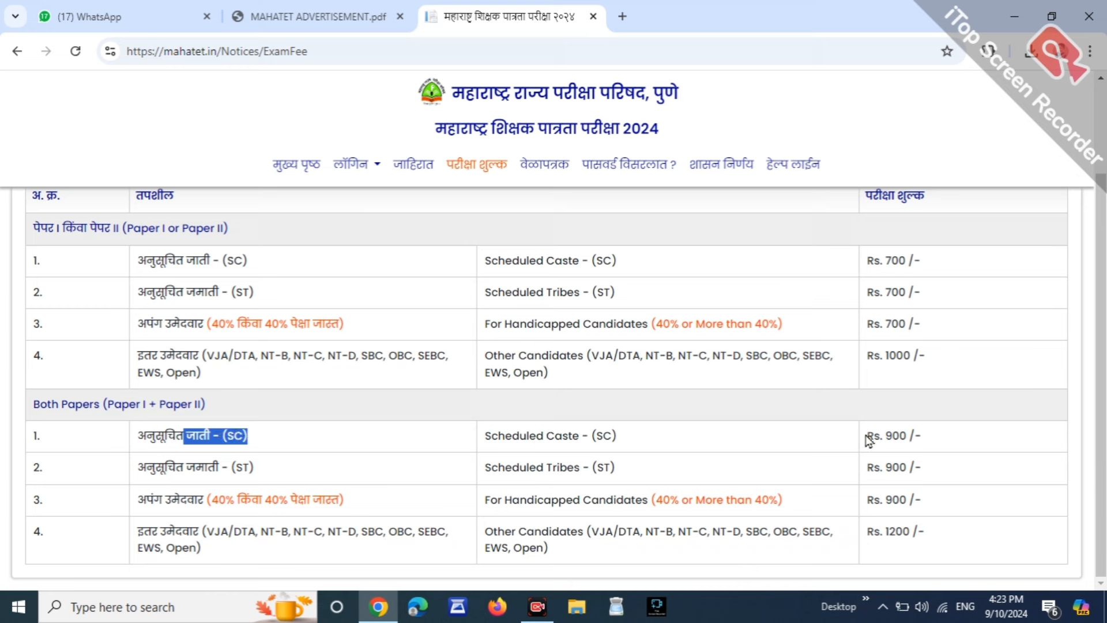
left_click_drag(870, 434, 924, 438)
left_click_drag(207, 467, 392, 475)
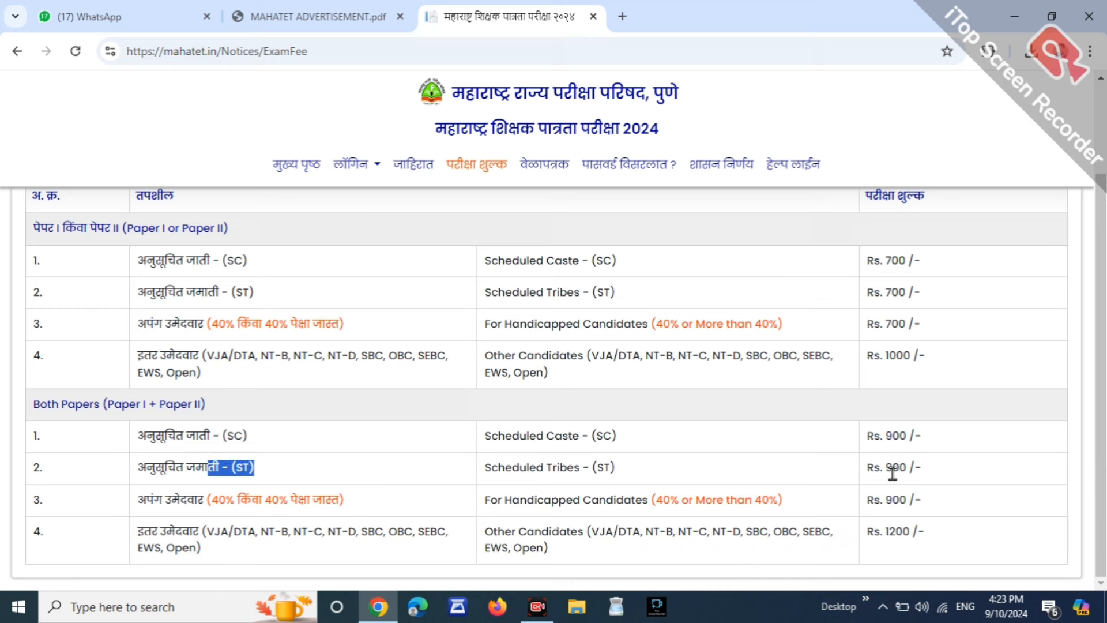
left_click_drag(895, 468, 916, 513)
left_click_drag(140, 530, 211, 534)
left_click(237, 531)
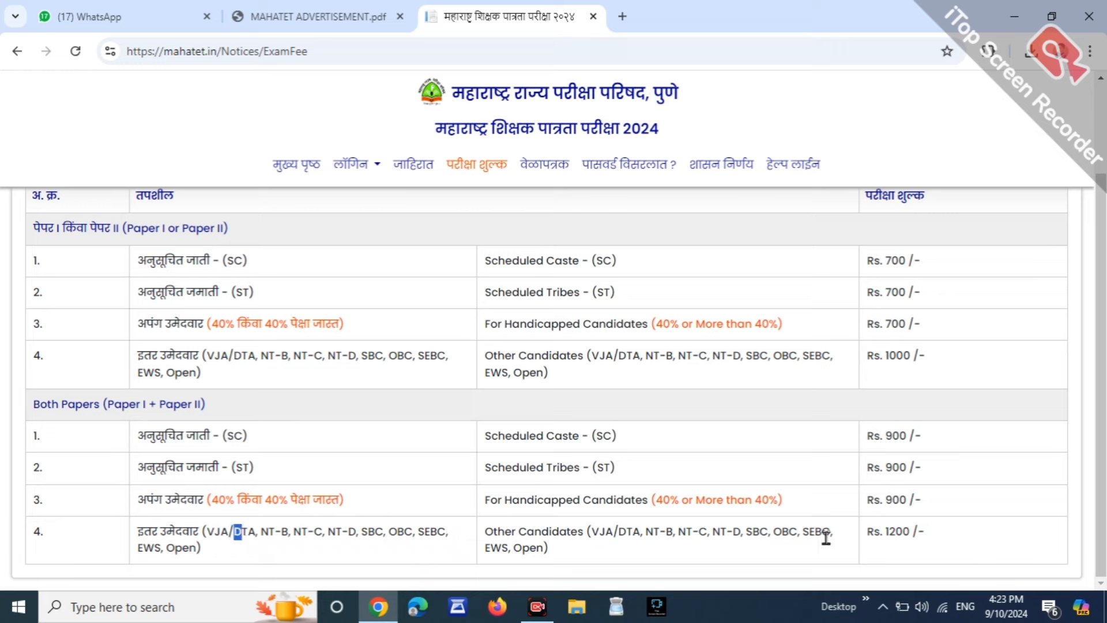
left_click_drag(865, 530, 910, 532)
scroll(571, 369, "up", 2)
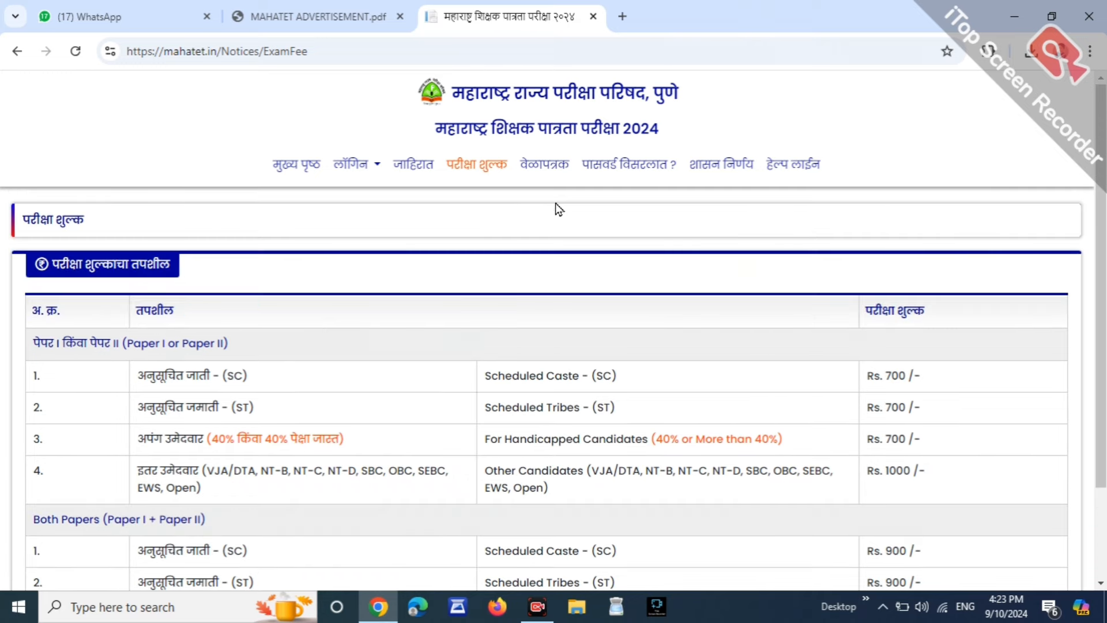
Open the exam timetable (वेळापत्रक) page and examine the dates for online applications and admit card printing.
left_click(542, 169)
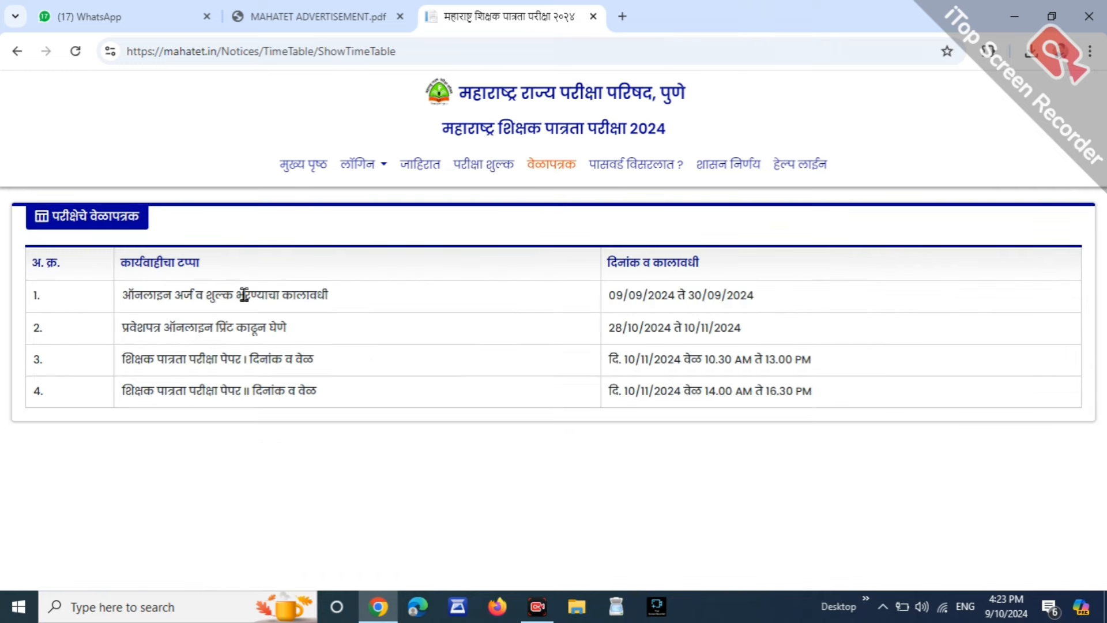
left_click_drag(245, 295, 328, 295)
left_click_drag(614, 327, 713, 327)
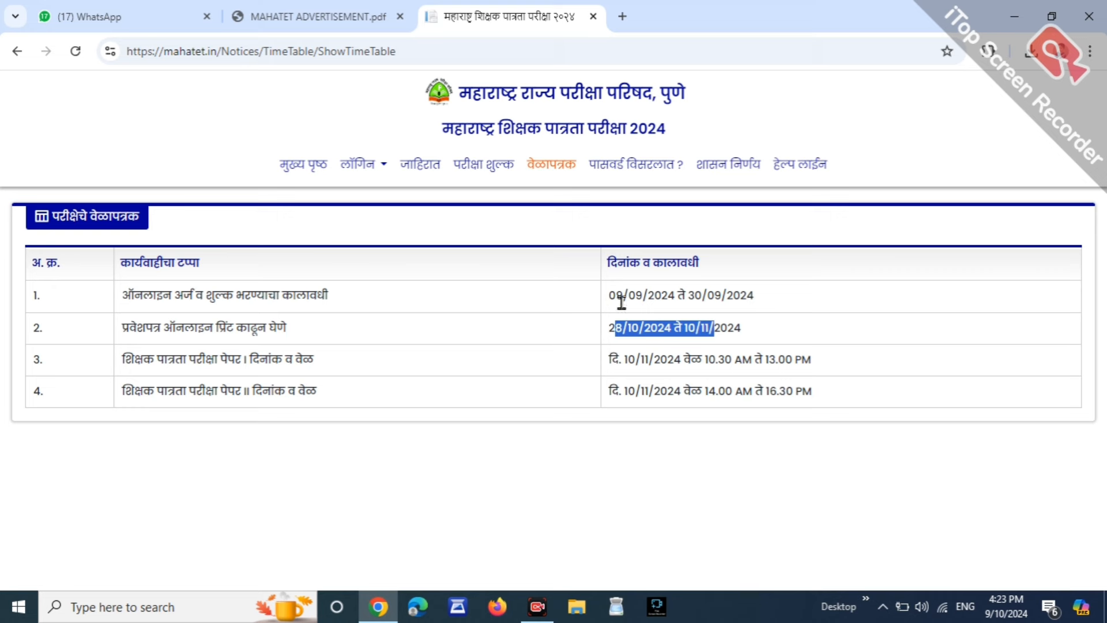
left_click_drag(621, 295, 749, 297)
left_click_drag(614, 327, 688, 327)
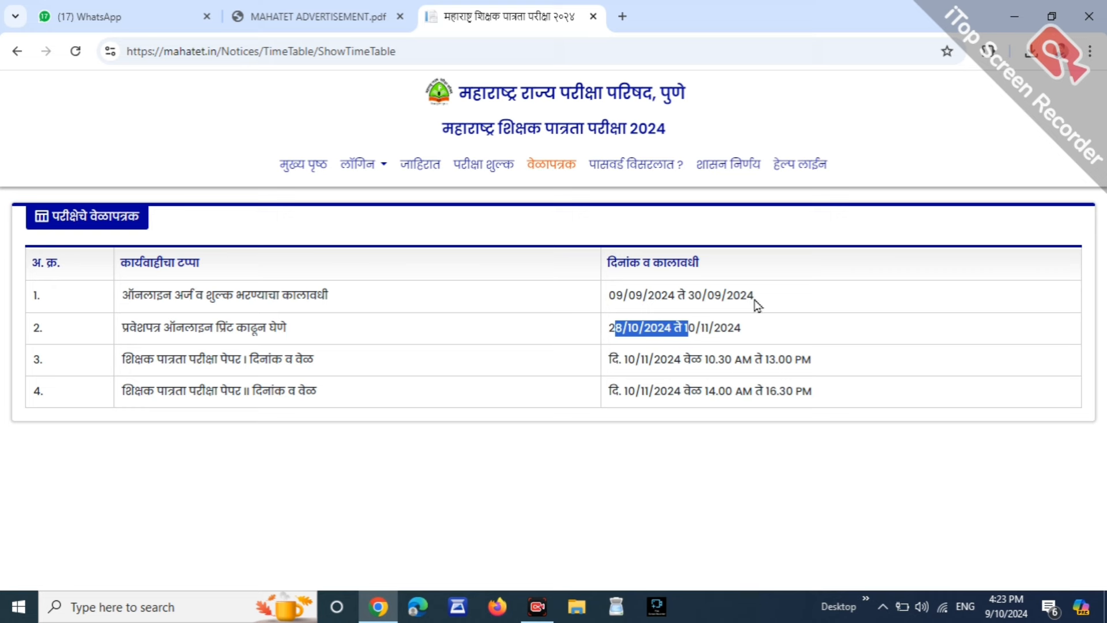
Enlarge the page one zoom level and open the new candidate registration form (उमेदवाराची नवीन नोंदणी).
left_click(384, 166)
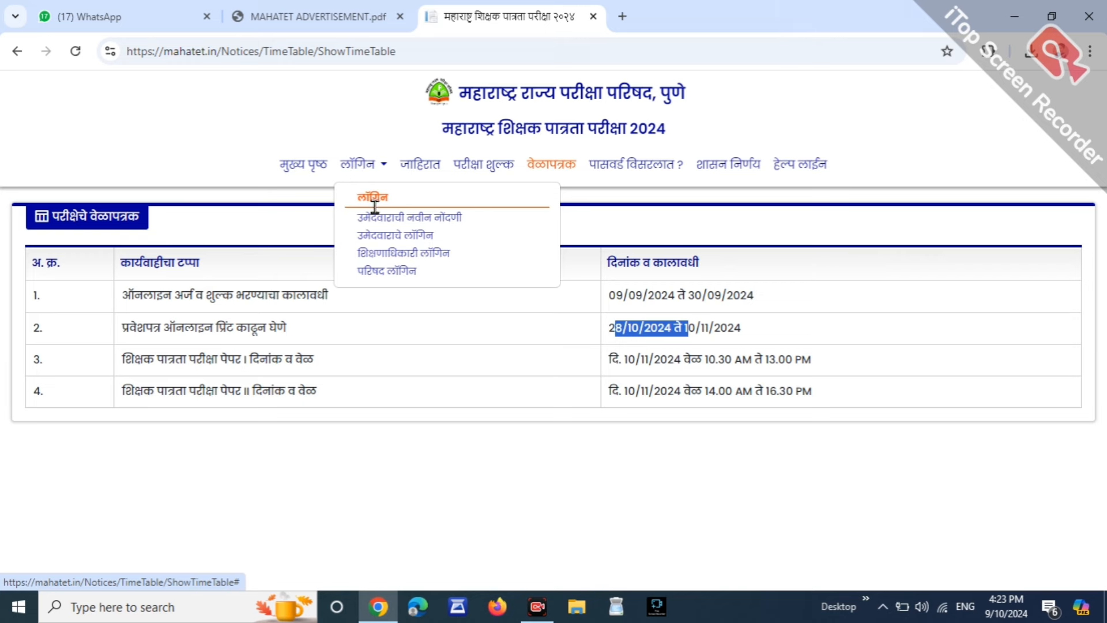
key("ctrl+plus")
key("ctrl+plus")
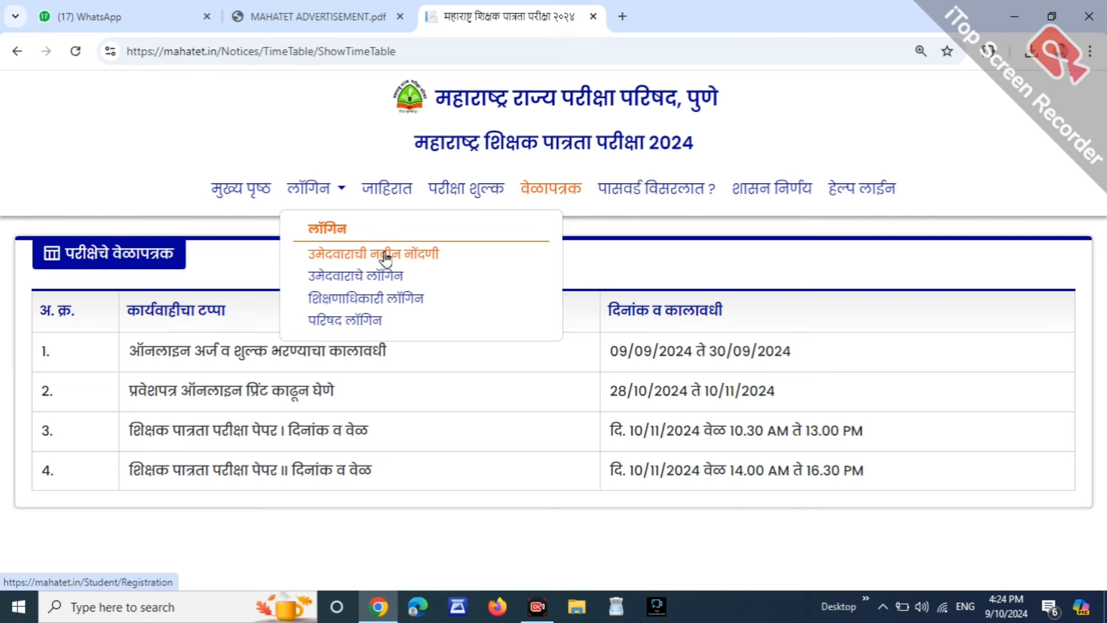
key("ctrl+minus")
left_click(361, 236)
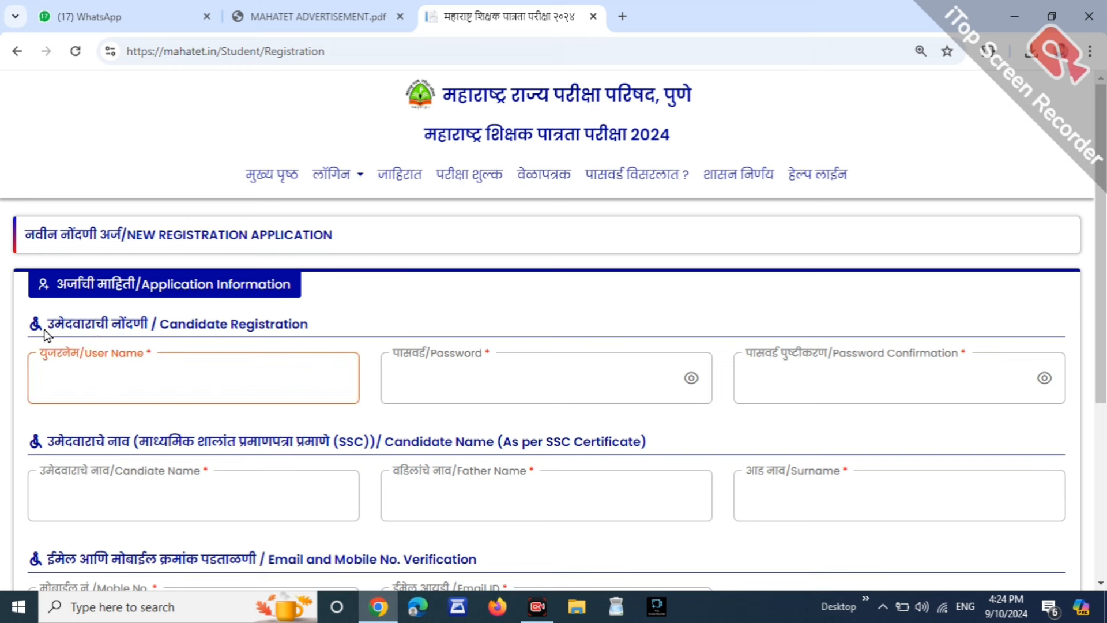
Fill in the candidate's user name in the Candidate Registration section and review the password and password confirmation fields.
left_click_drag(48, 328, 151, 327)
left_click(243, 328)
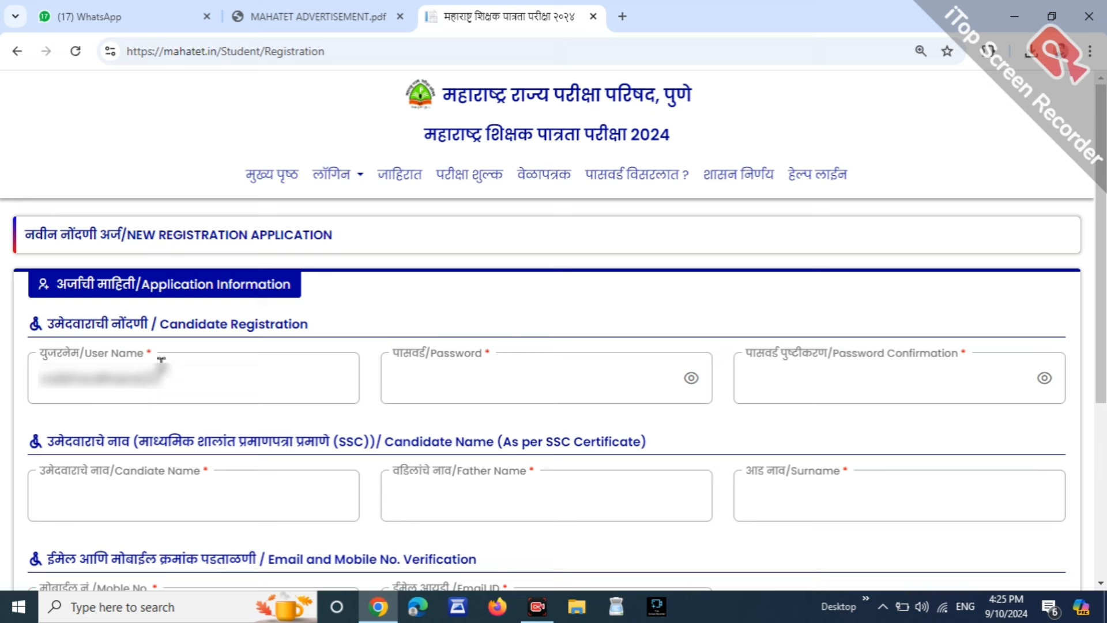
left_click(405, 353)
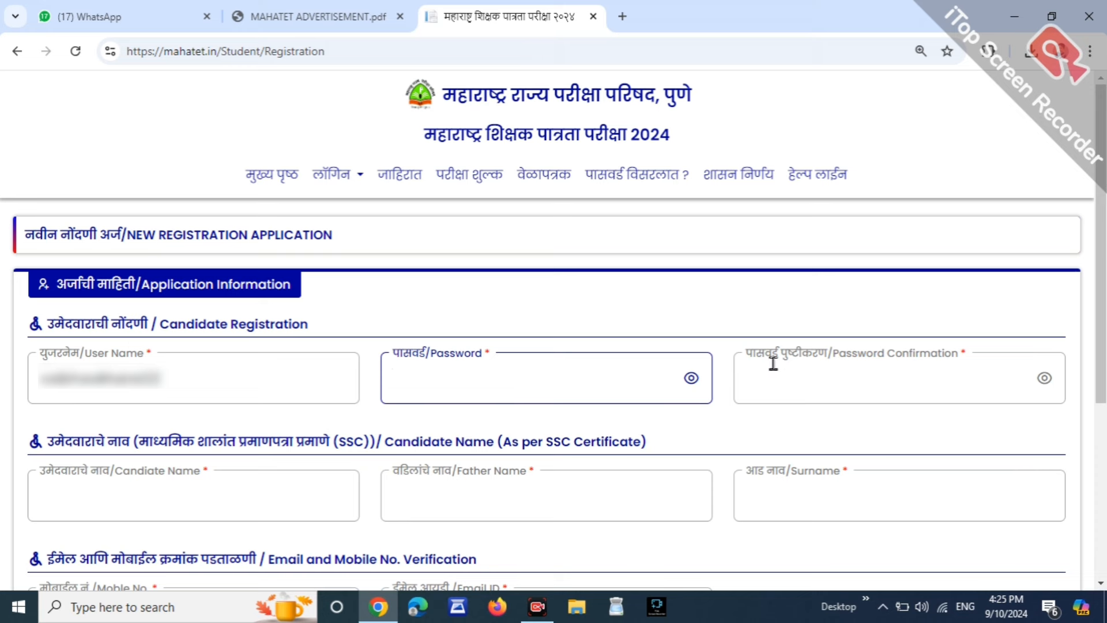
left_click(749, 369)
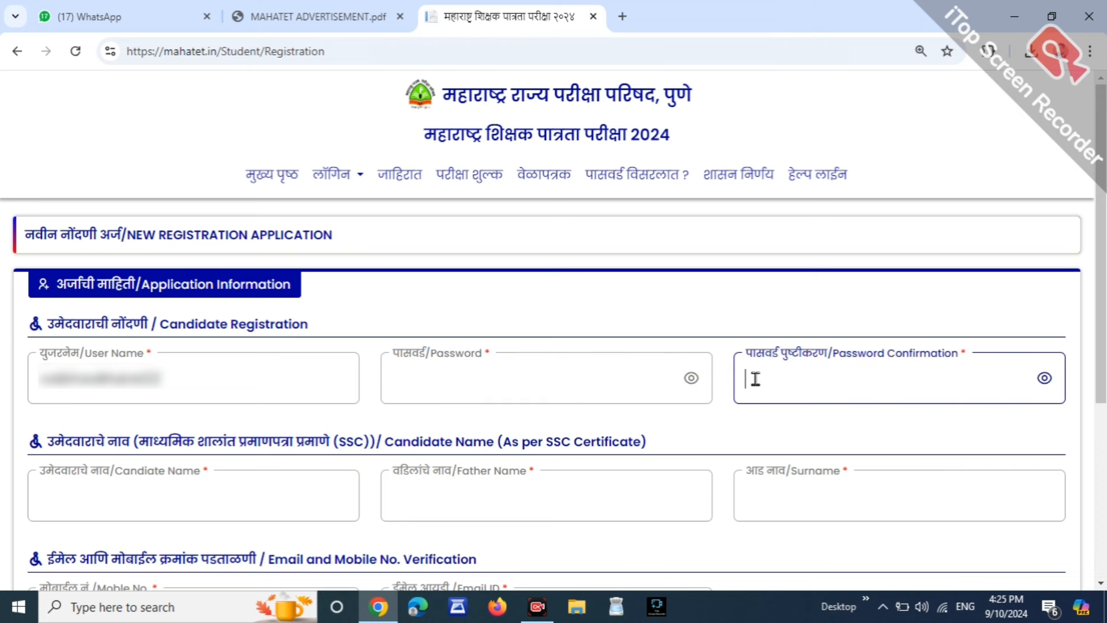
Review the candidate name and father name fields in the Candidate Name (As per SSC Certificate) section.
scroll(756, 379, "down", 3)
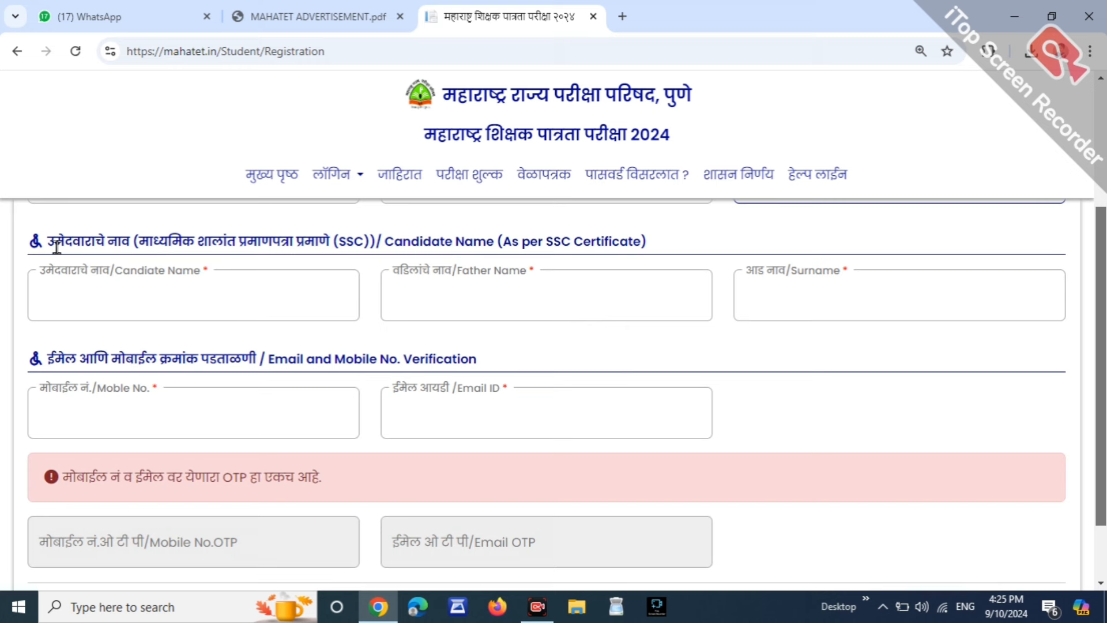
left_click(68, 275)
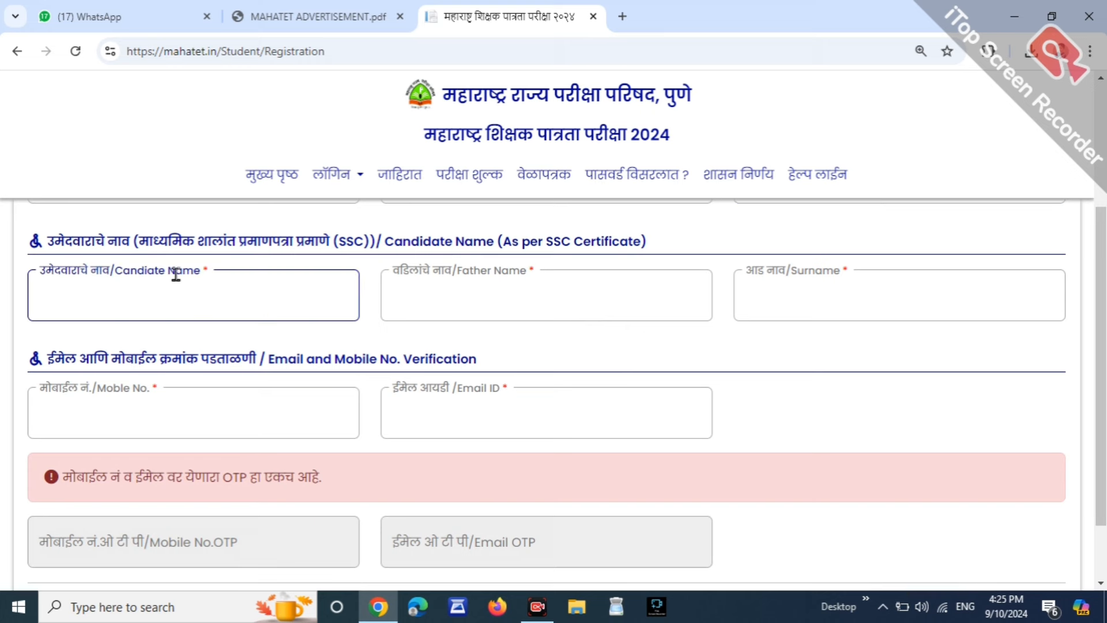
left_click(415, 270)
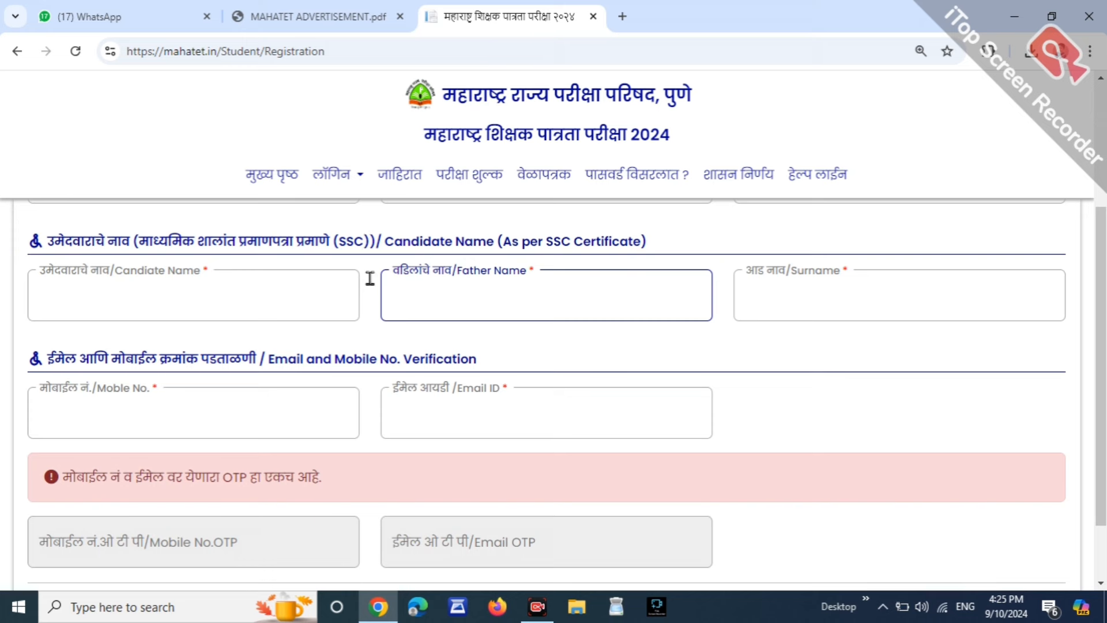
left_click(136, 271)
left_click(445, 274)
Review the mobile number field and the OTP note in the Email and Mobile No. Verification section.
scroll(148, 337, "down", 2)
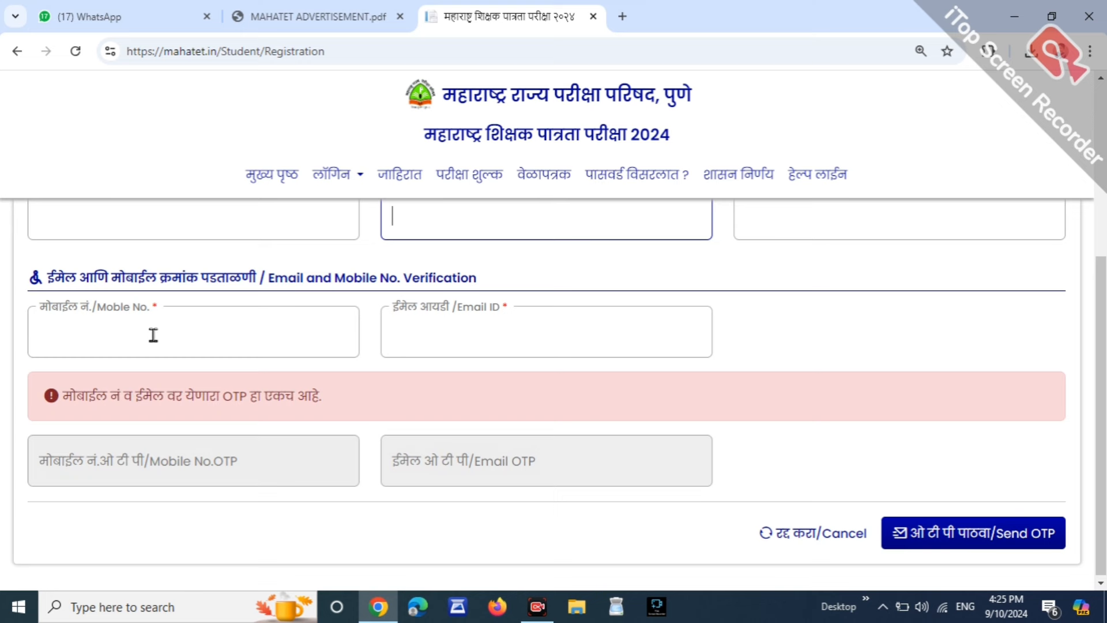
left_click(78, 310)
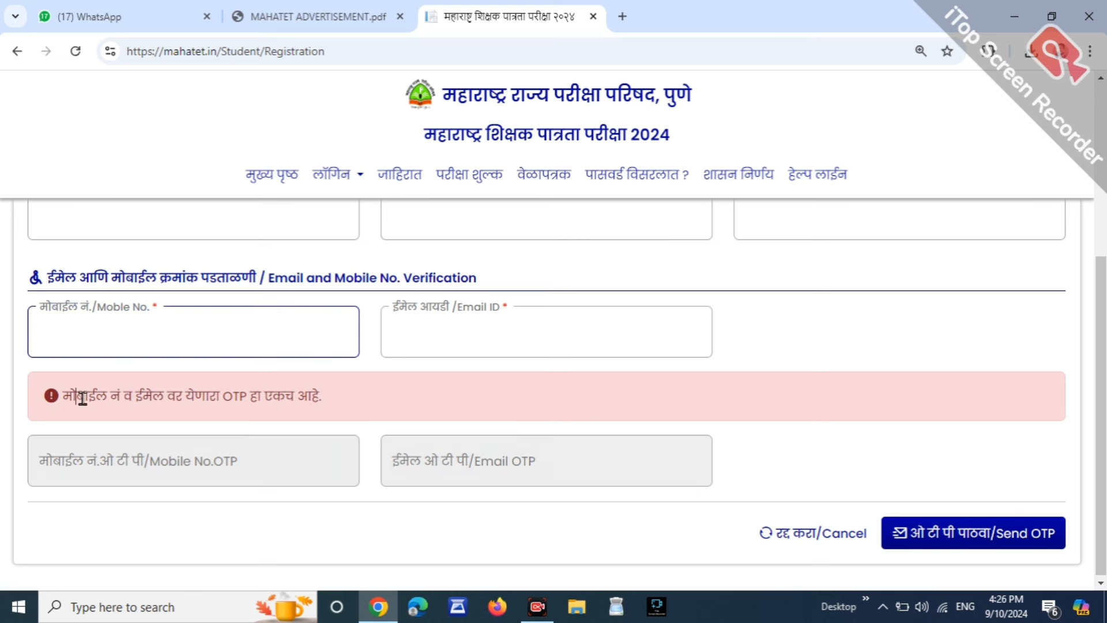
left_click_drag(76, 395, 340, 407)
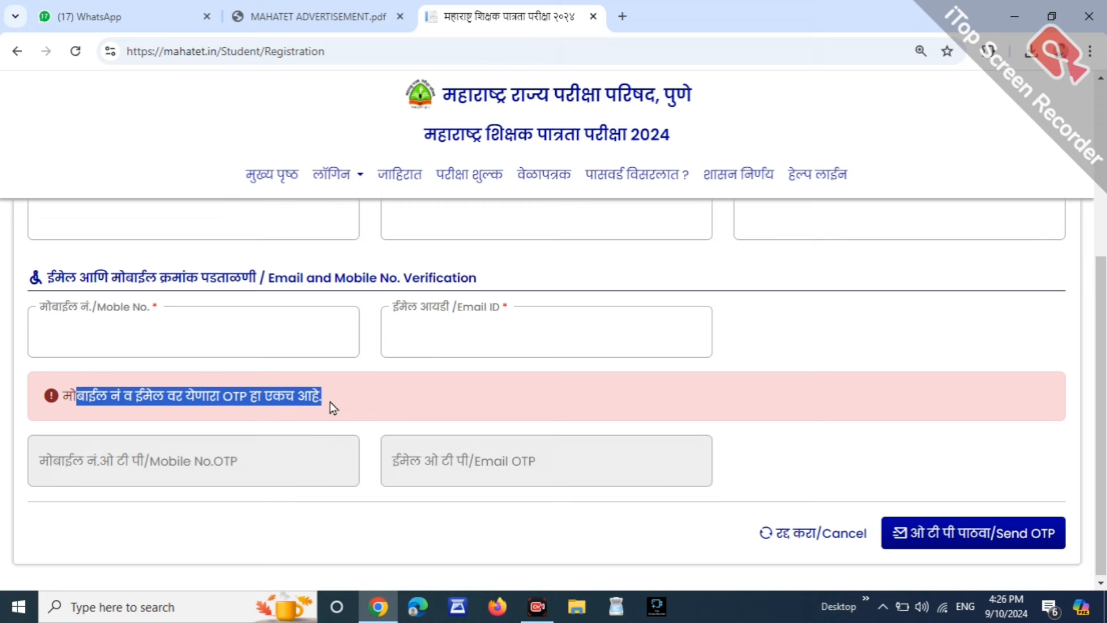
left_click(334, 407)
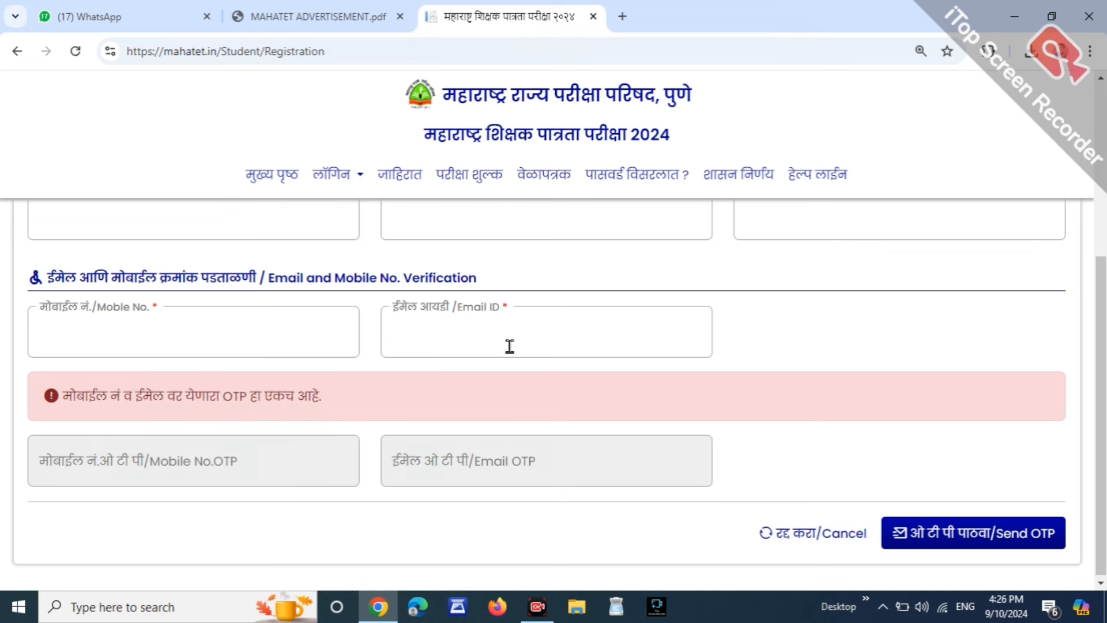
Send the OTP to the candidate's mobile number and email, and read the note about the shared OTP.
scroll(511, 347, "down", 1)
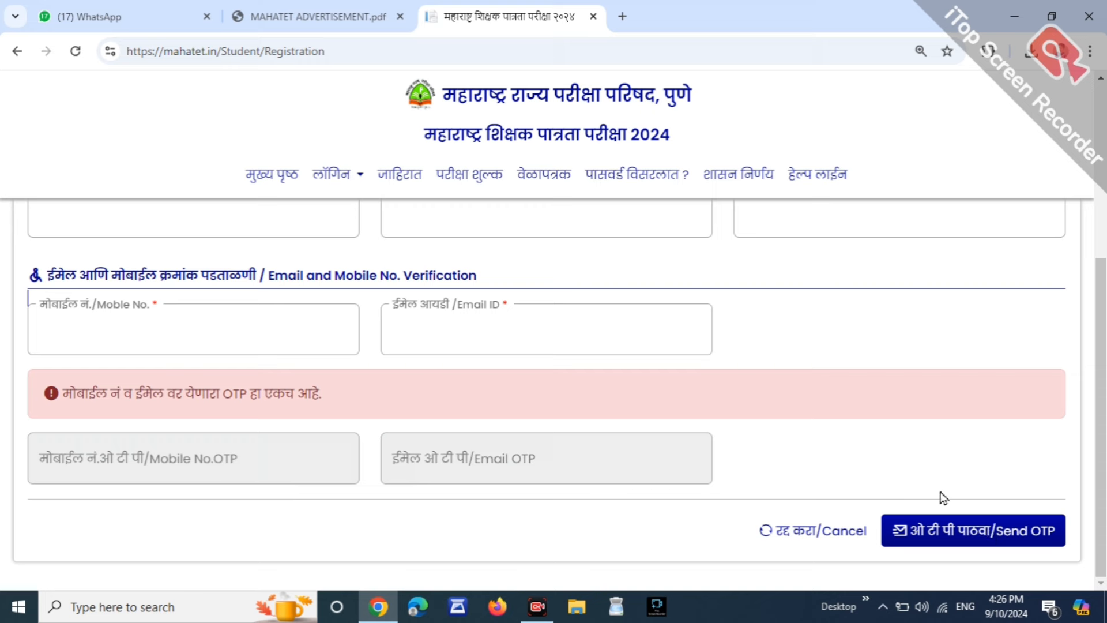
left_click(951, 531)
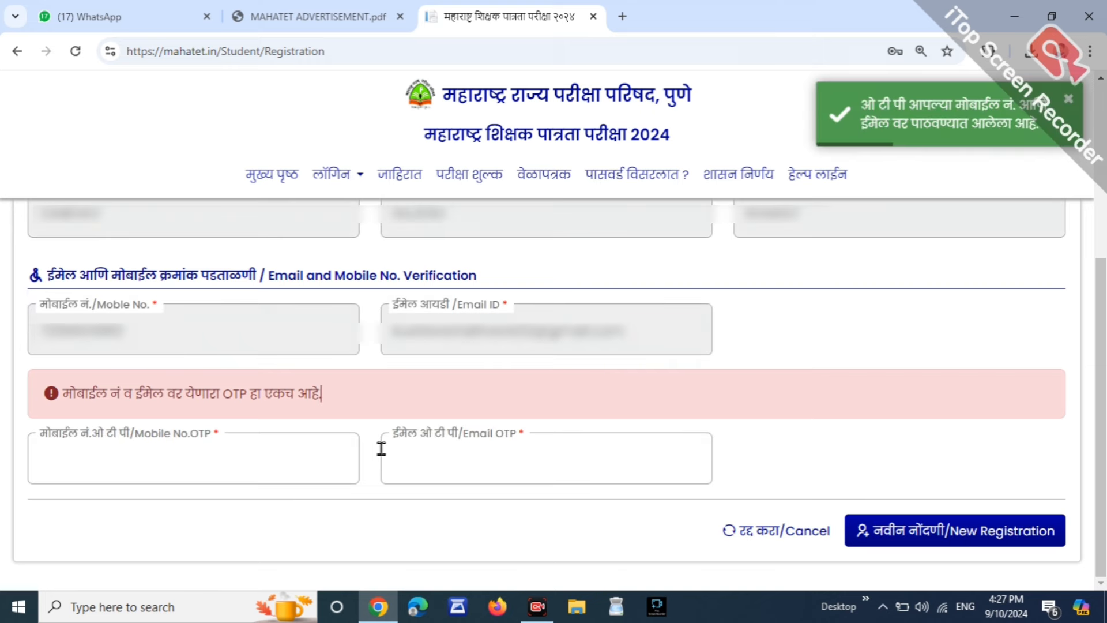
left_click_drag(75, 404, 334, 403)
left_click(346, 408)
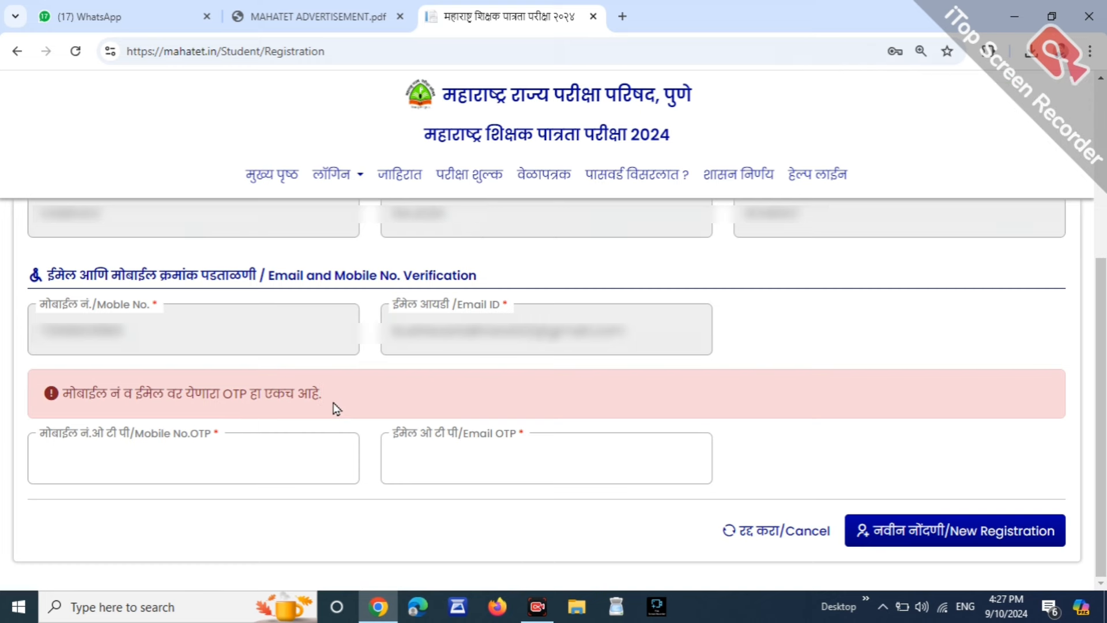
Enter the received OTP in both the mobile and email OTP fields and submit the new registration.
left_click(214, 456)
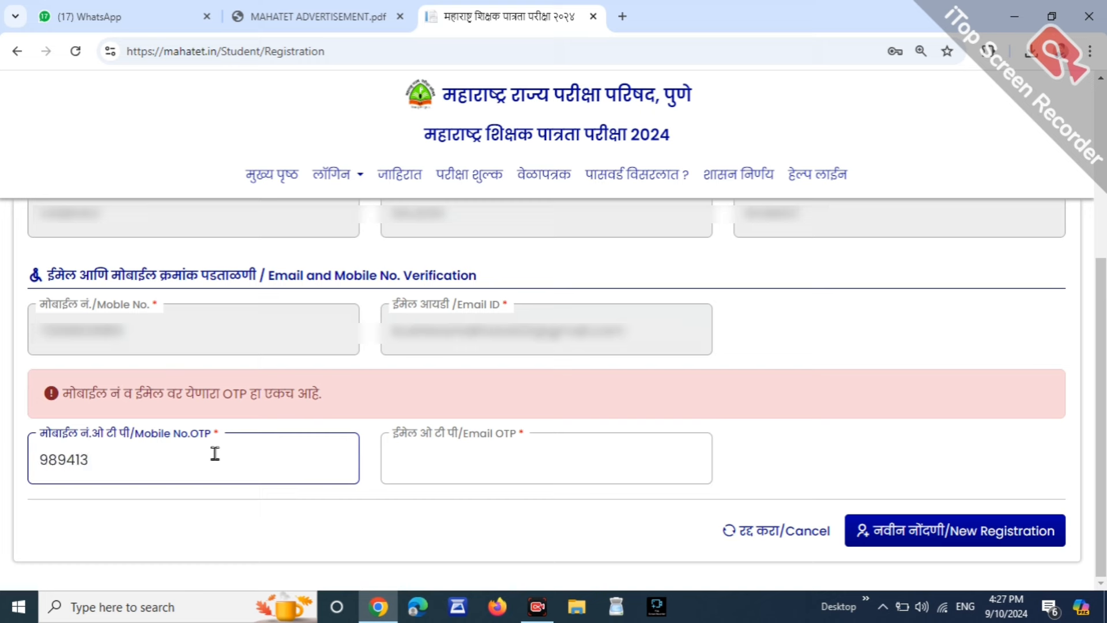
key("Tab")
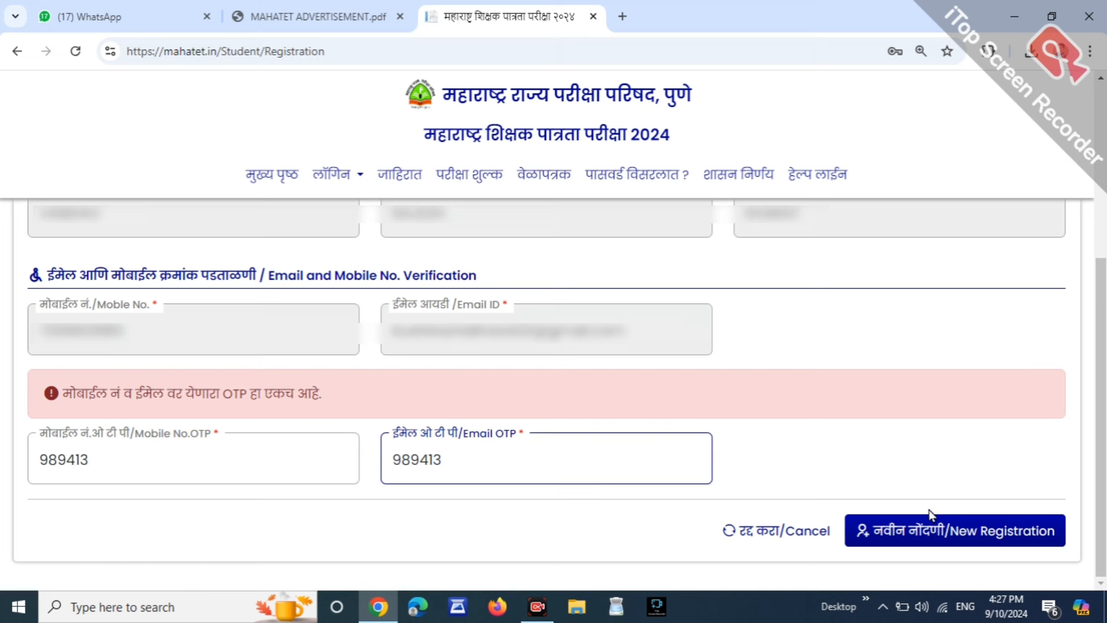
left_click(982, 533)
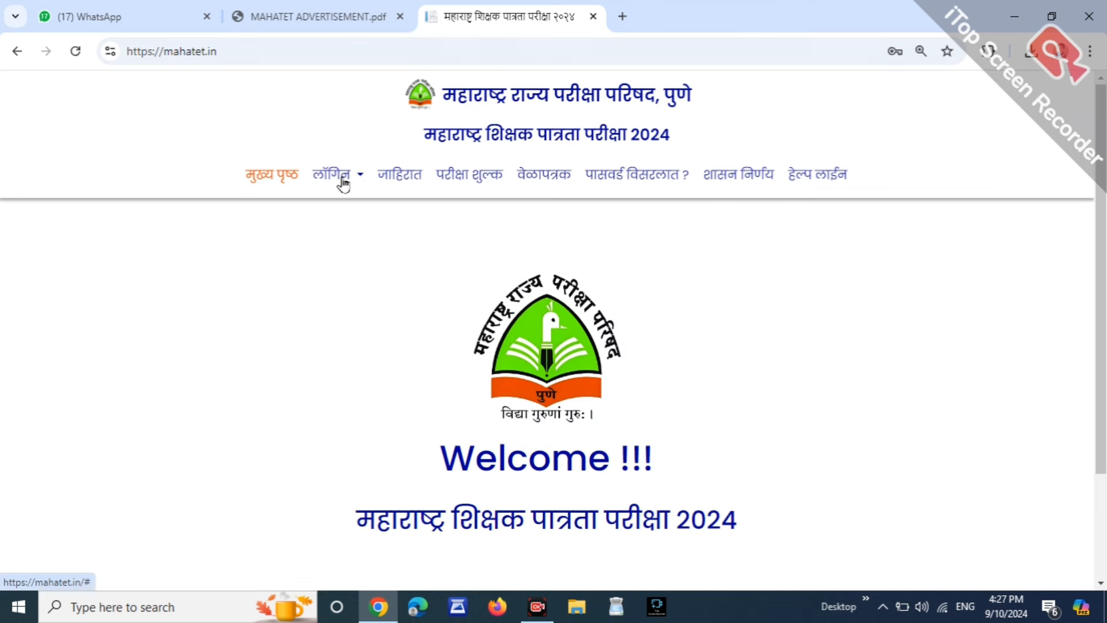
Log in as the candidate with the user name and password, and open the application form (अर्जावरील माहिती भरा).
left_click(340, 179)
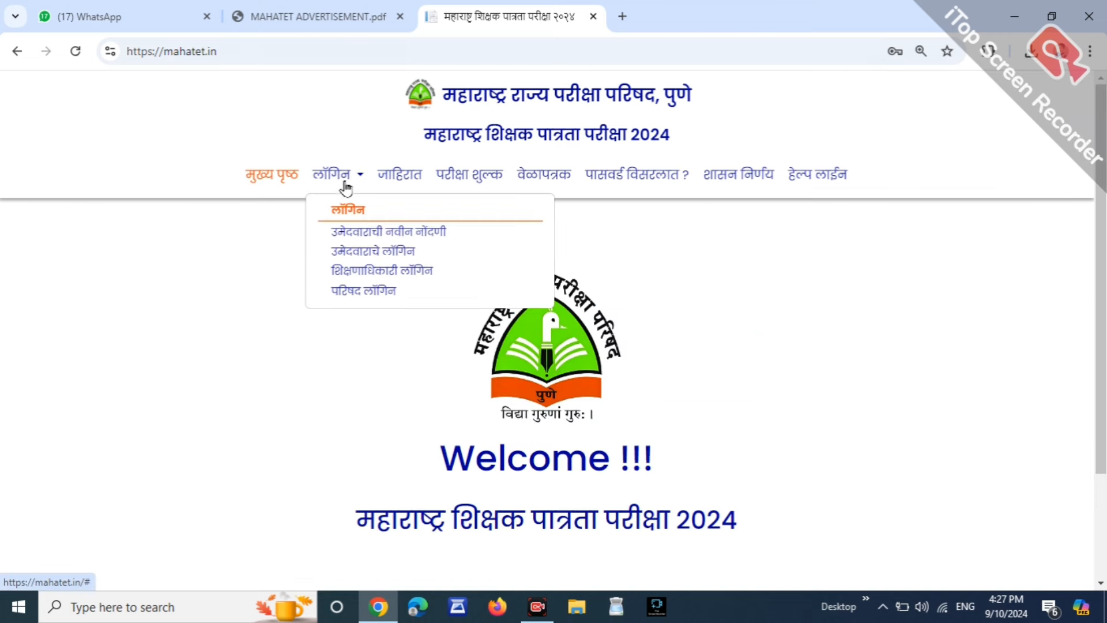
left_click(378, 252)
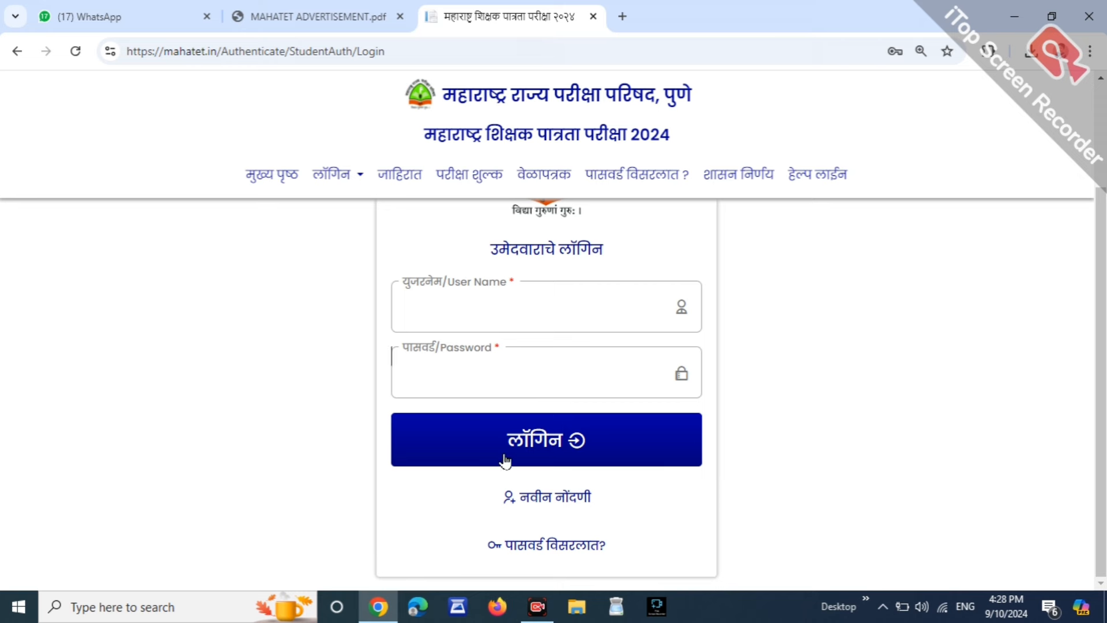
left_click(569, 455)
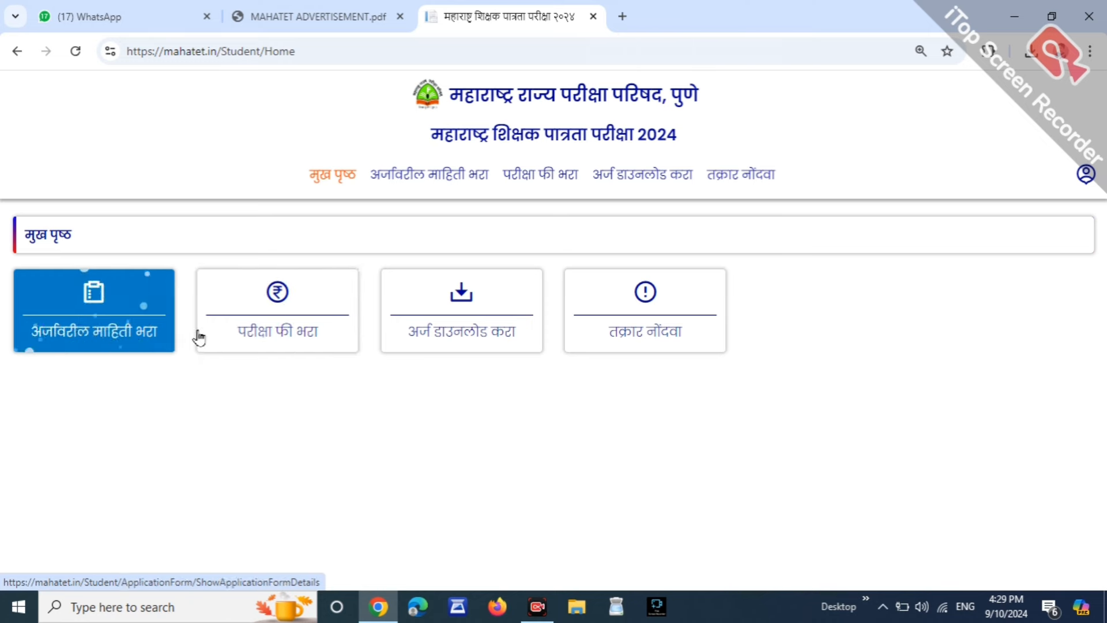
left_click(100, 318)
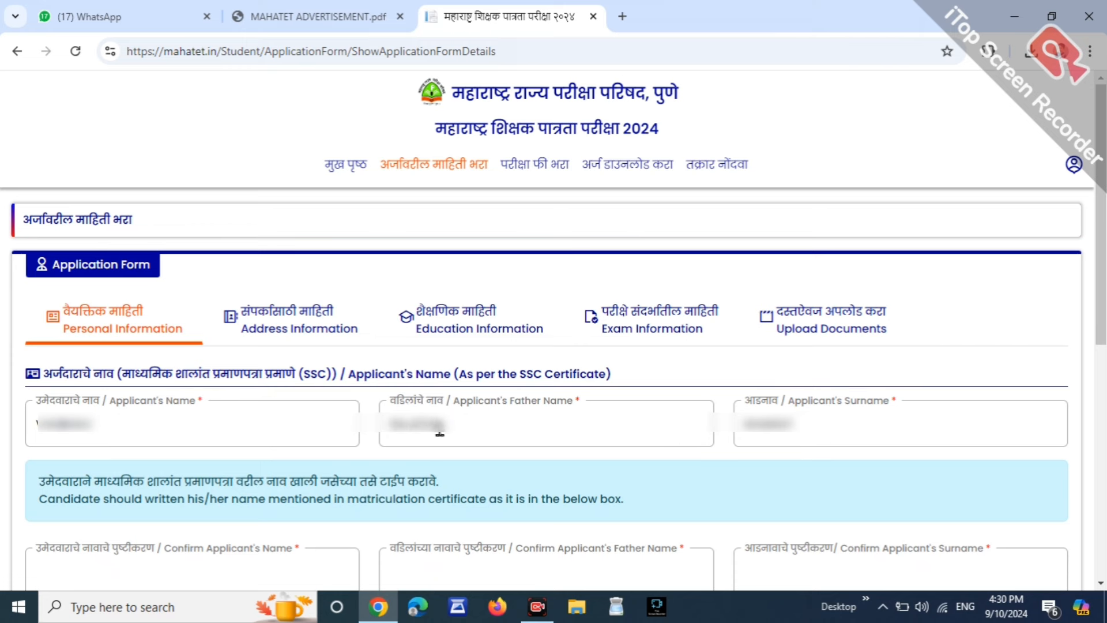
Go through the confirmation fields for applicant, father and surname, and set Is Name Change? to No.
scroll(600, 481, "down", 4)
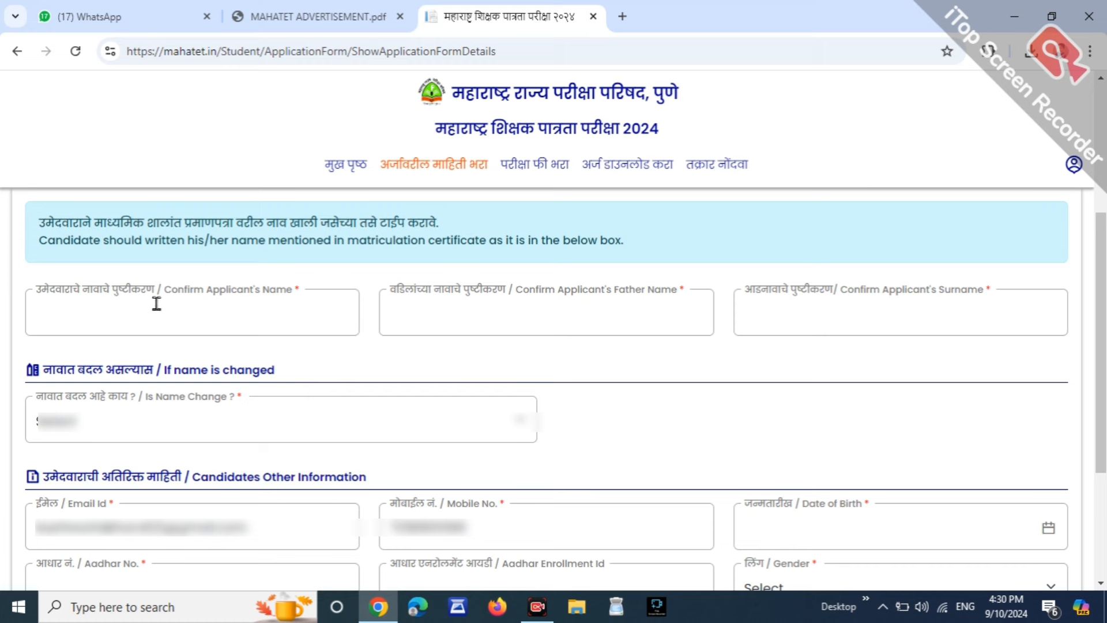
left_click(562, 293)
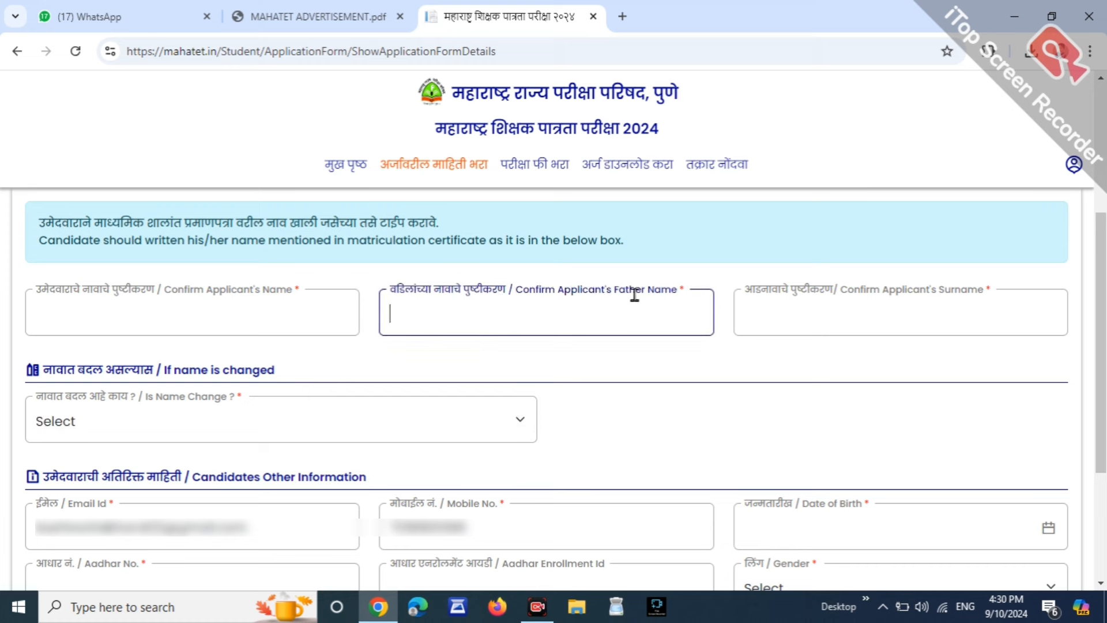
left_click(845, 294)
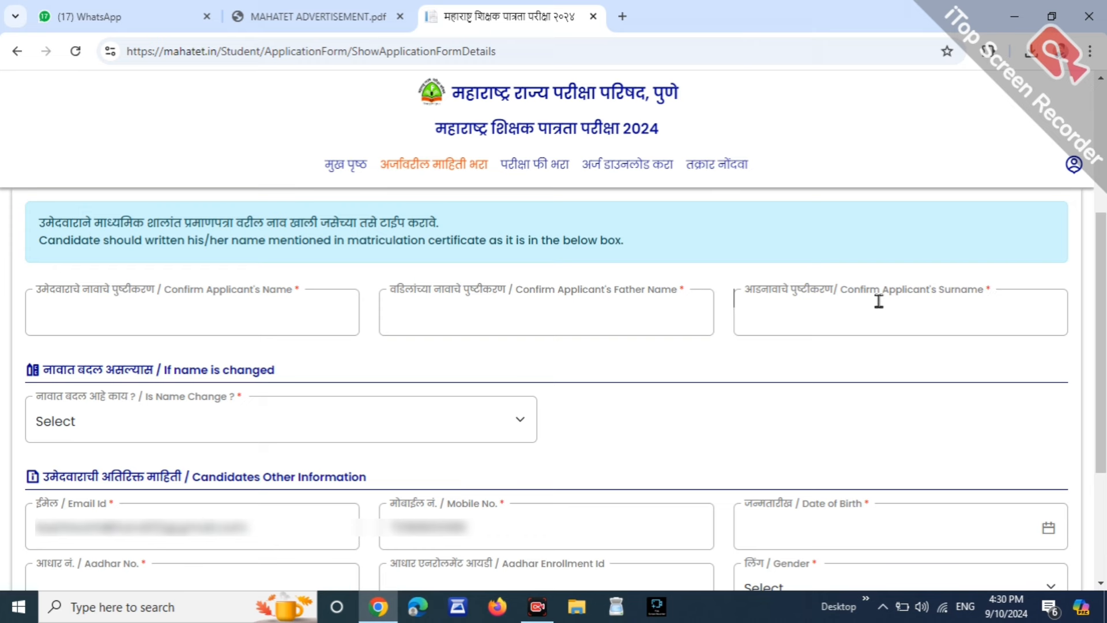
left_click(99, 291)
left_click(568, 292)
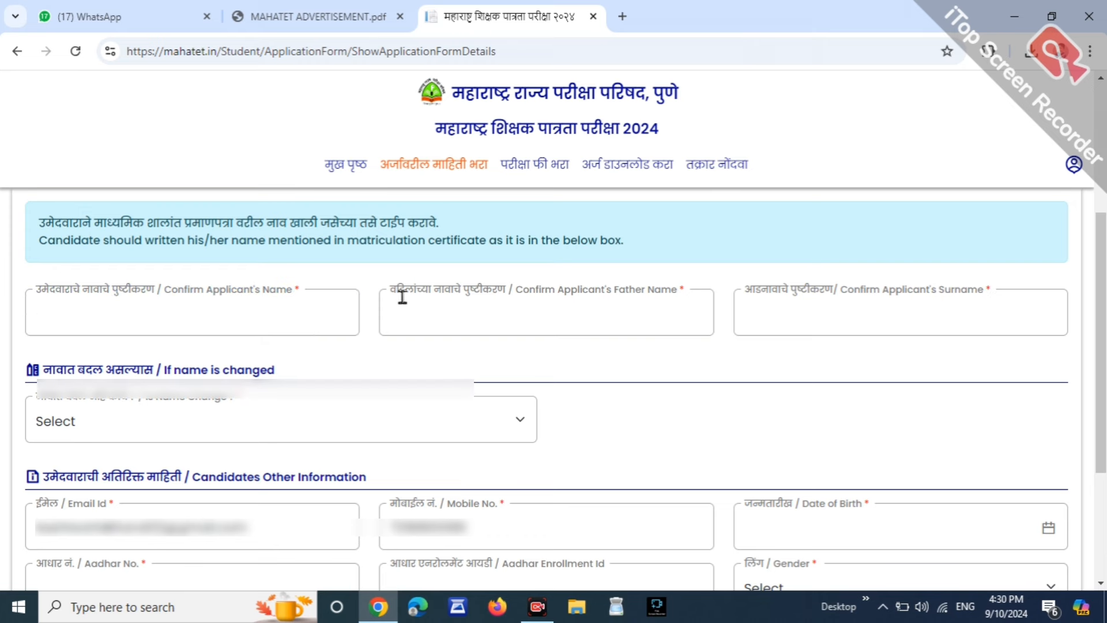
scroll(768, 280, "down", 3)
left_click(64, 271)
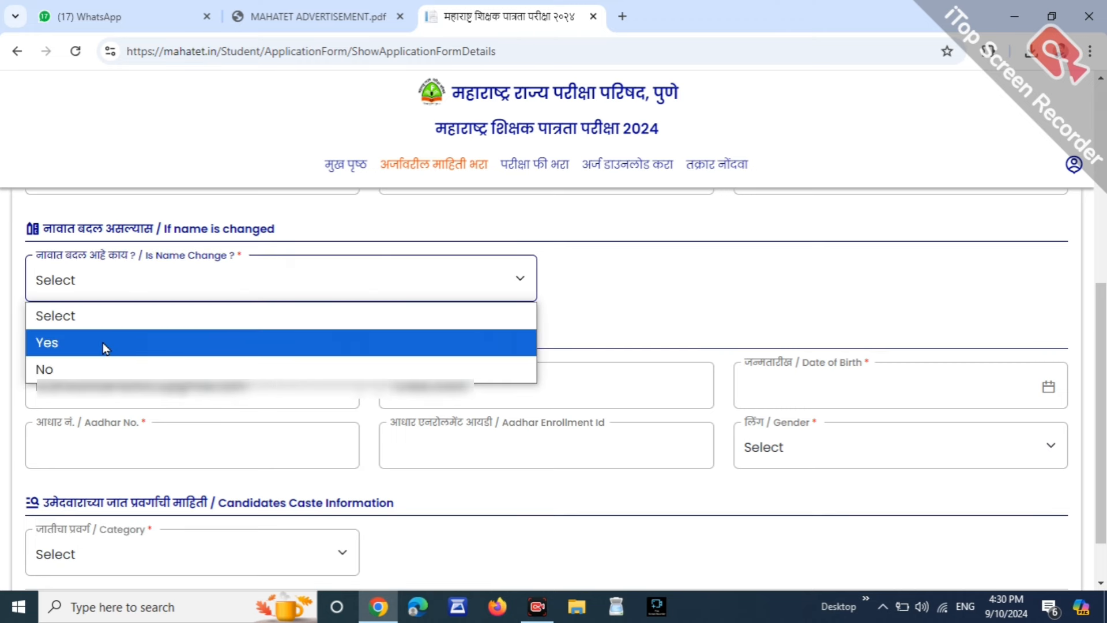
left_click(84, 368)
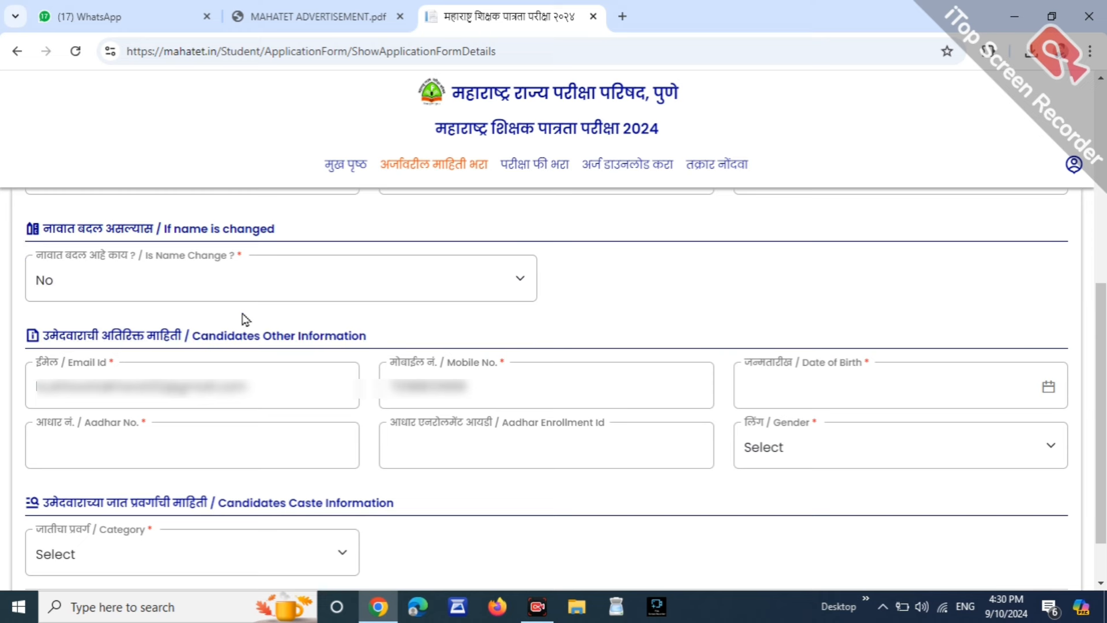
Set the gender to Male and fill in the candidate's date of birth and Aadhar number under Candidates Other Information.
left_click_drag(397, 367, 465, 368)
left_click(571, 336)
left_click(949, 382)
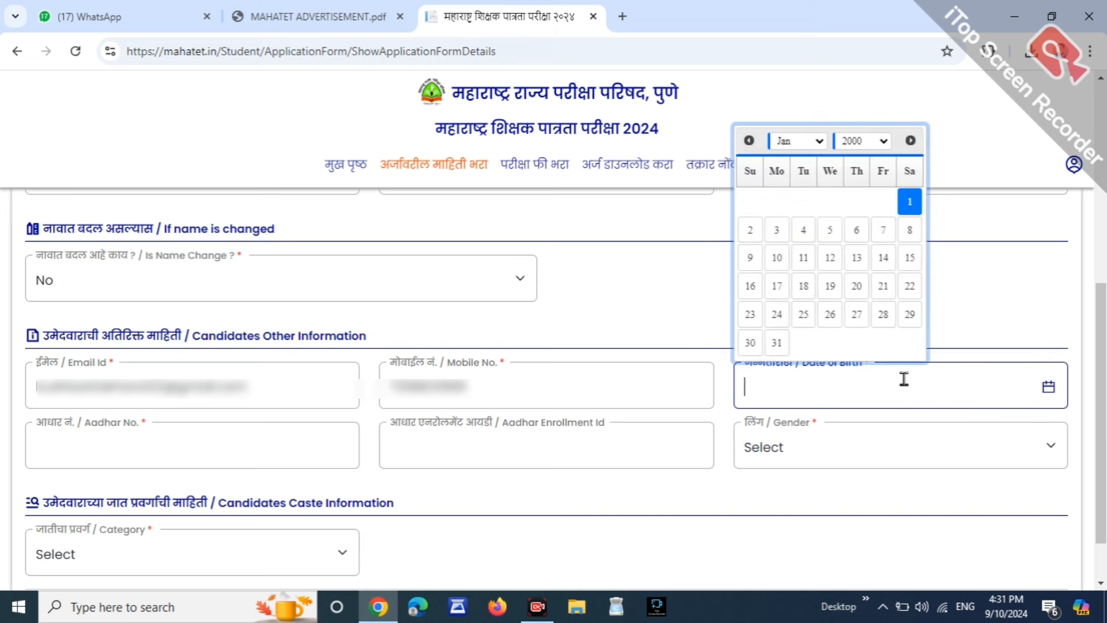
left_click(1022, 311)
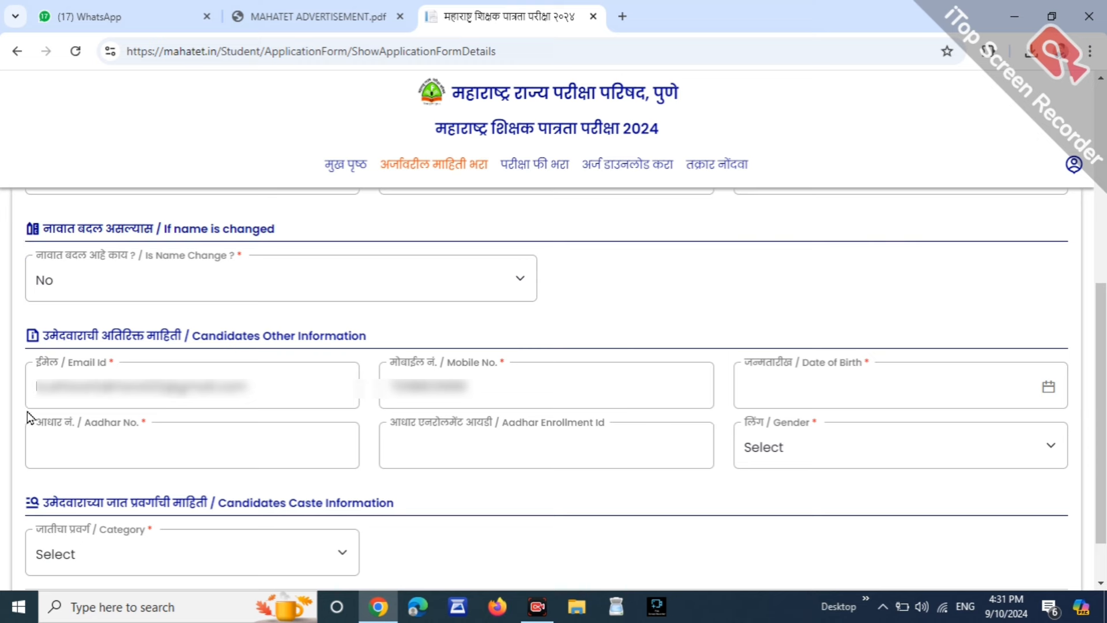
left_click(414, 433)
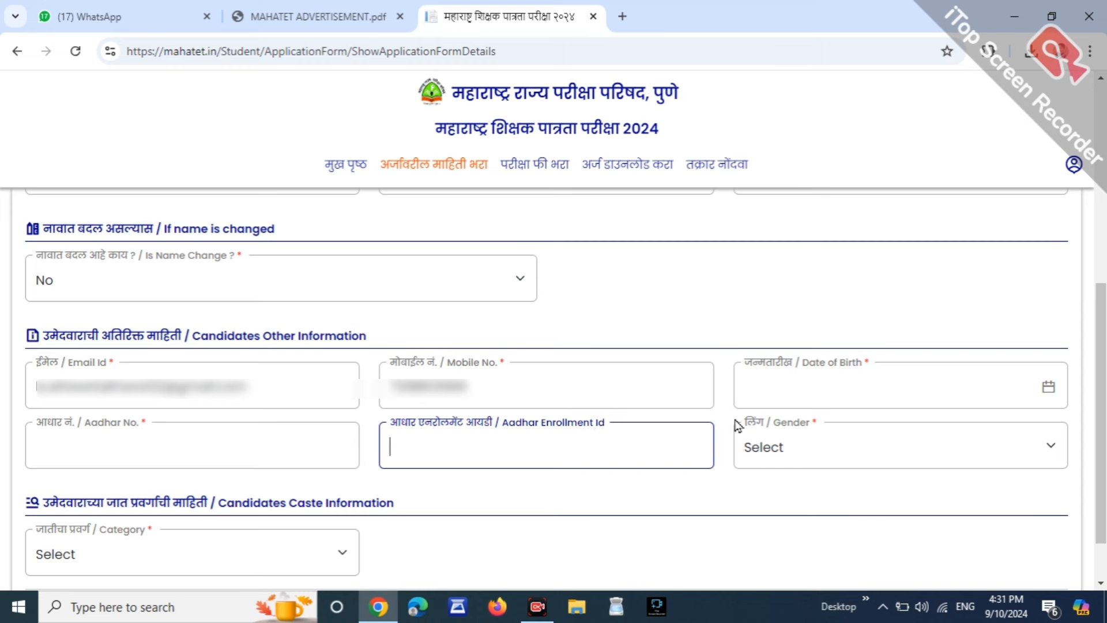
key("Tab")
left_click(799, 444)
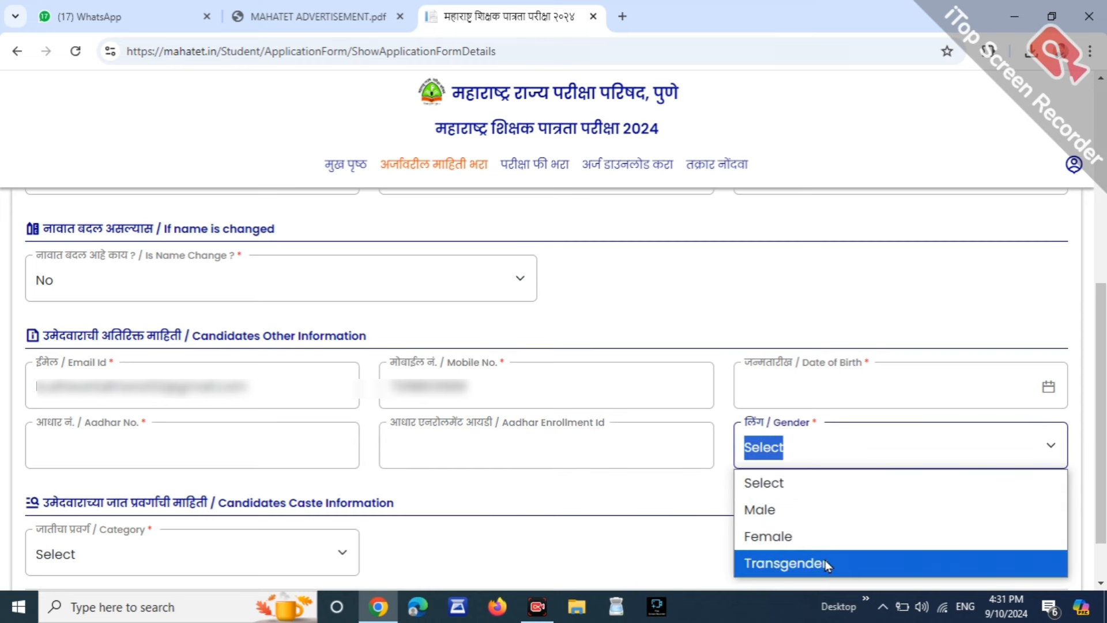
left_click(833, 513)
left_click(858, 502)
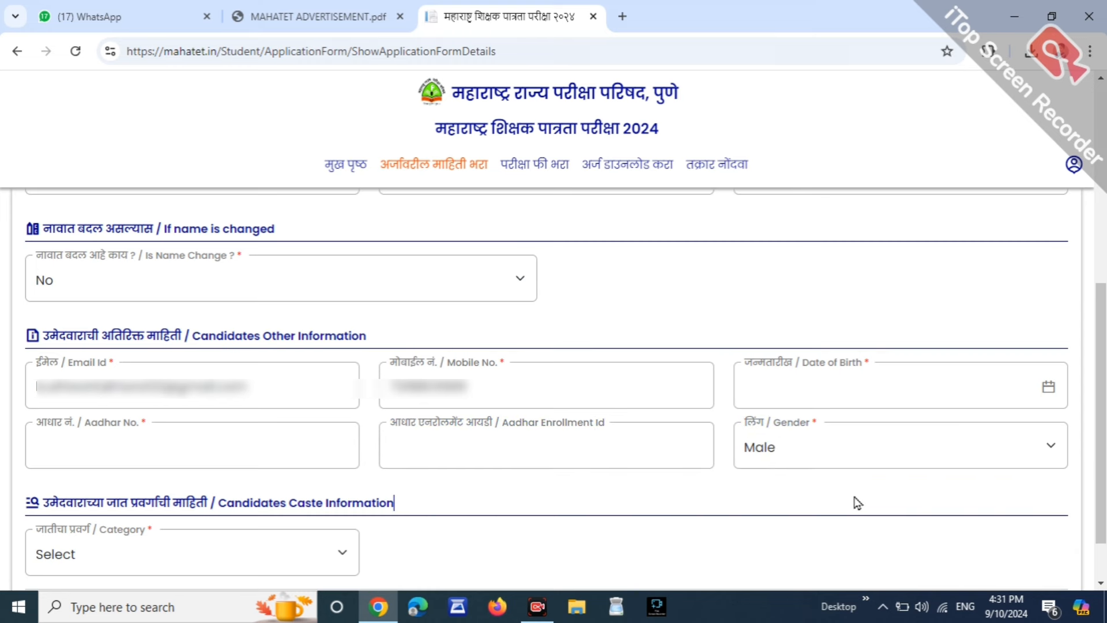
key("shift+Tab")
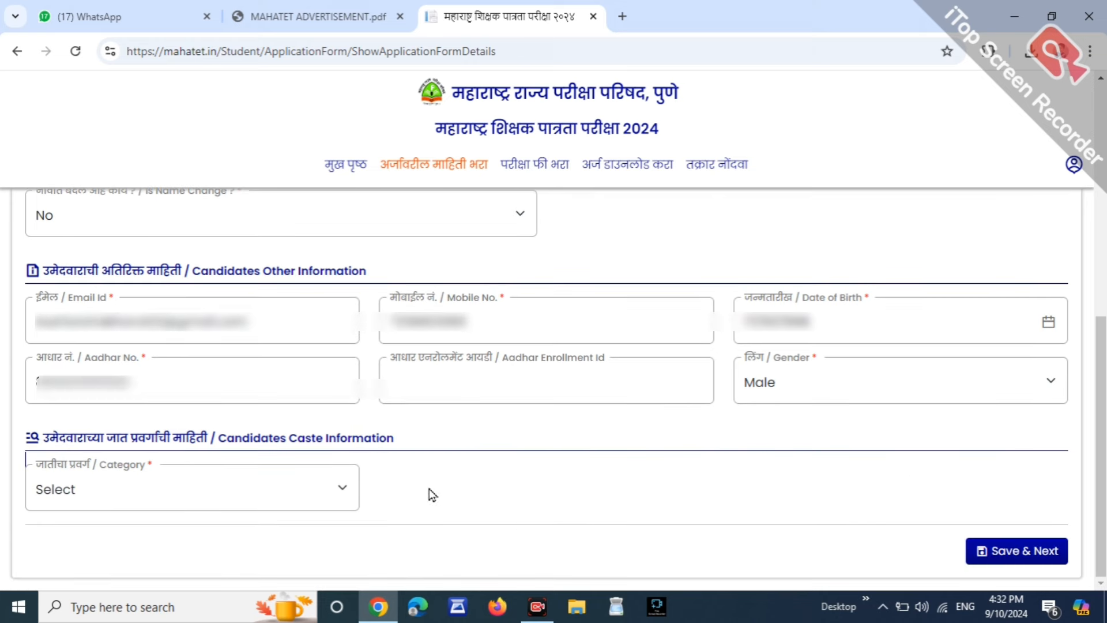
Set the caste category to OBC, enter the caste certificate number and date 01/06/2015, and save the personal information.
left_click(133, 500)
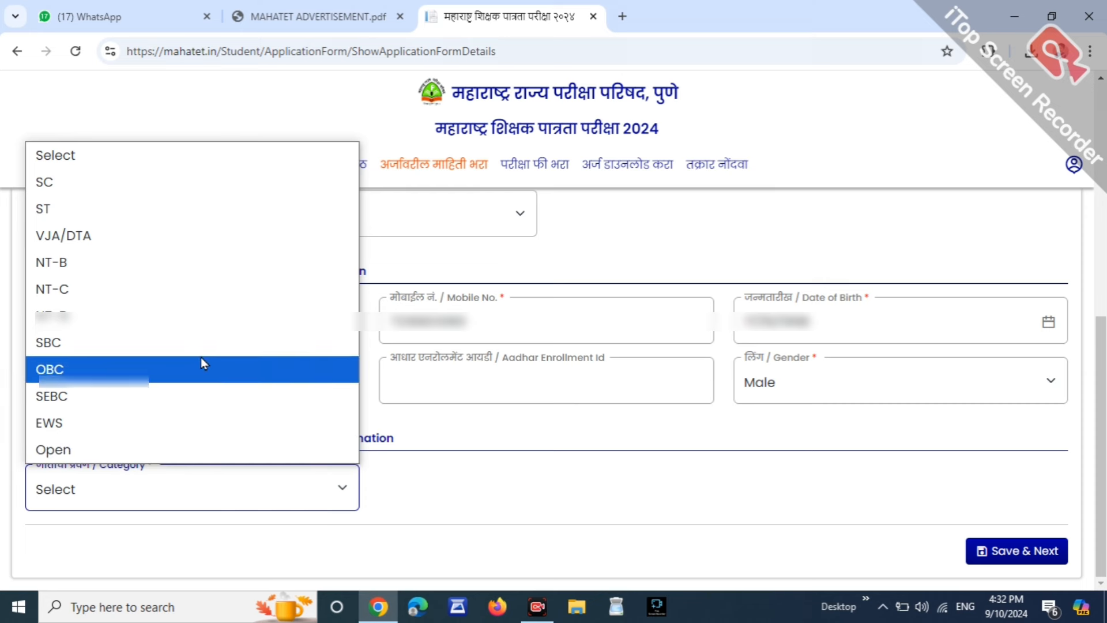
left_click(188, 377)
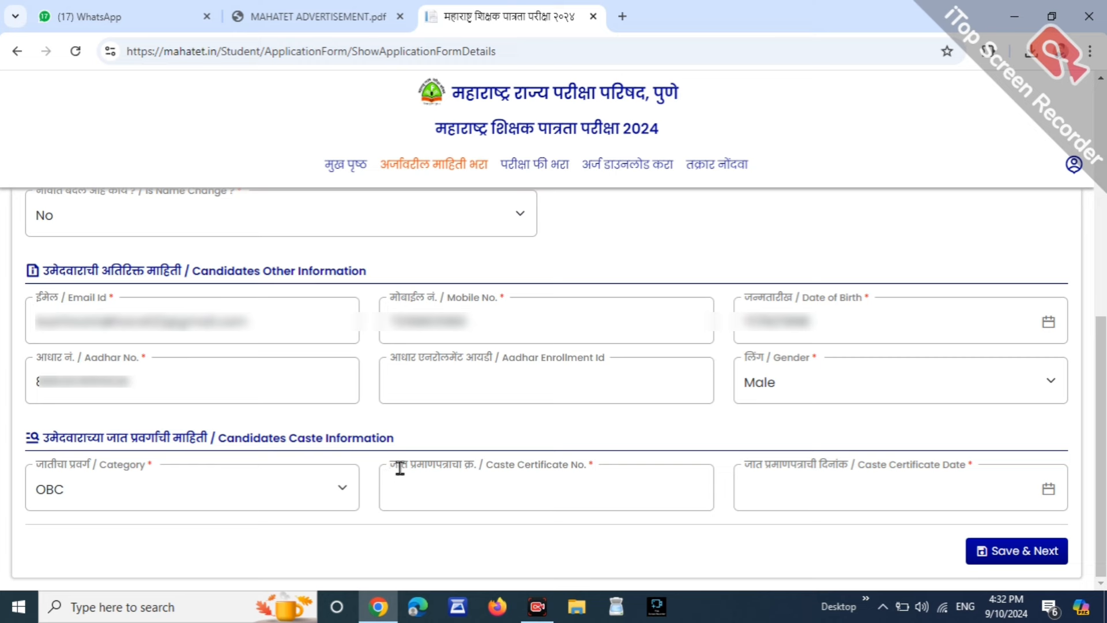
left_click(550, 464)
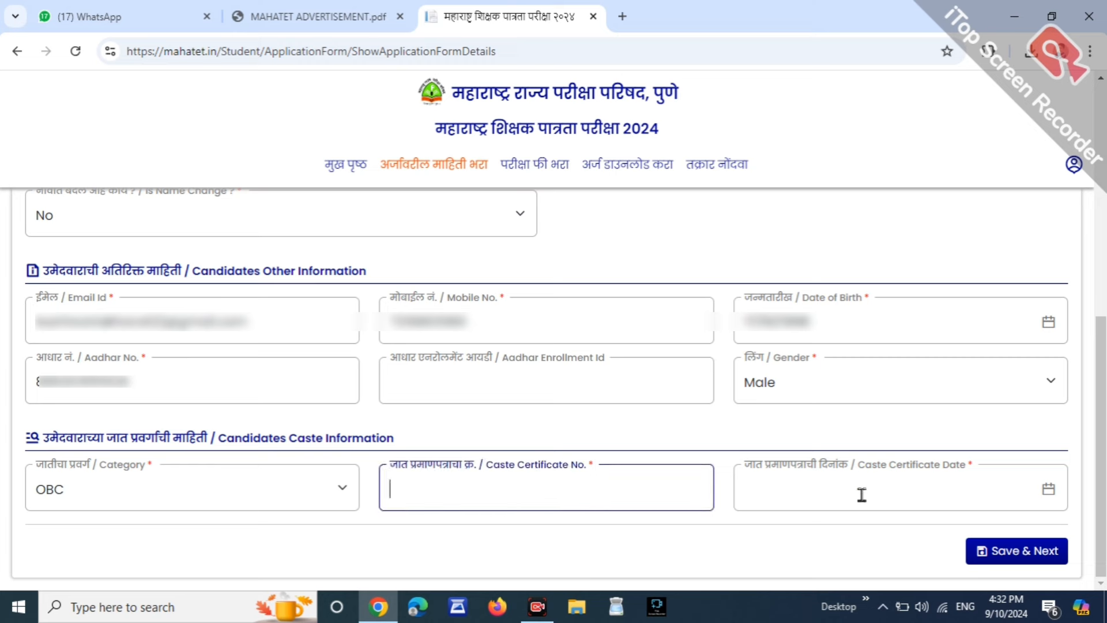
left_click(887, 468)
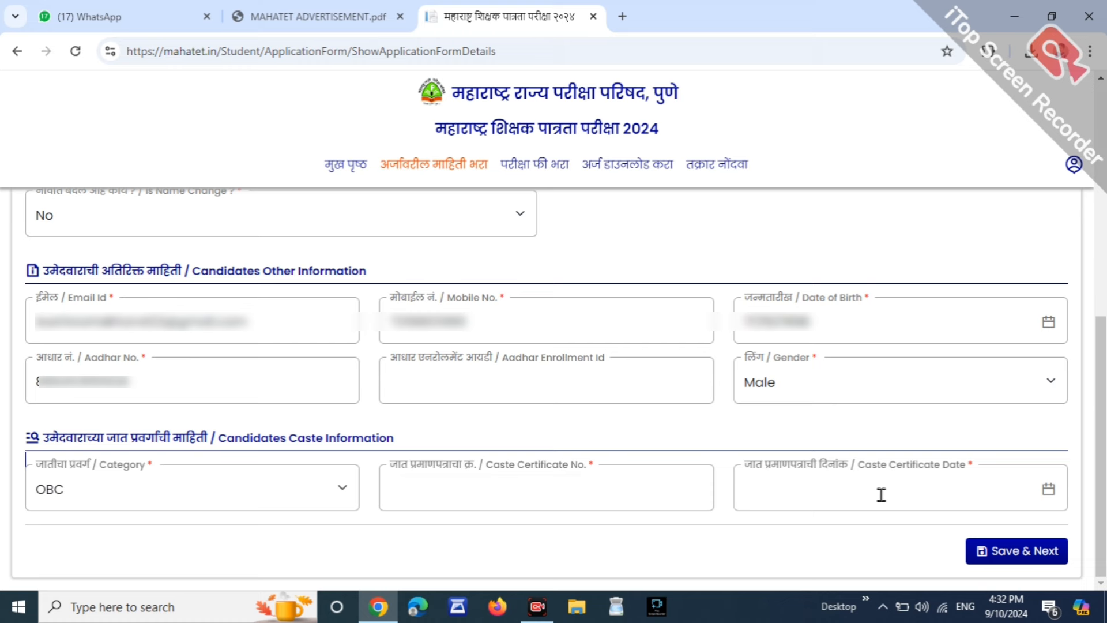
left_click(1008, 553)
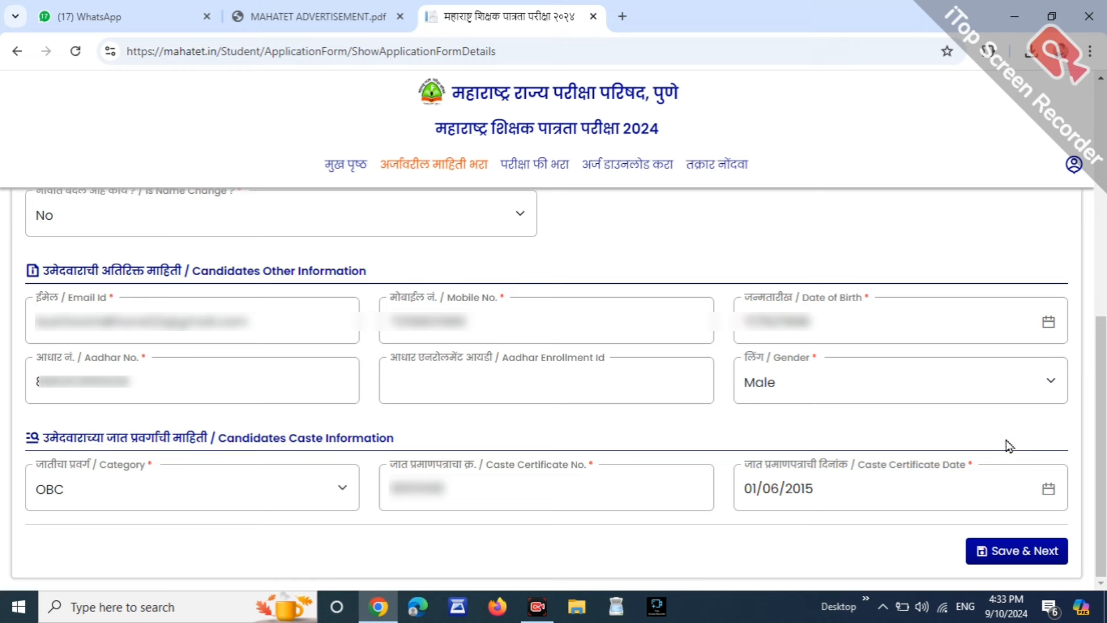
left_click(1049, 554)
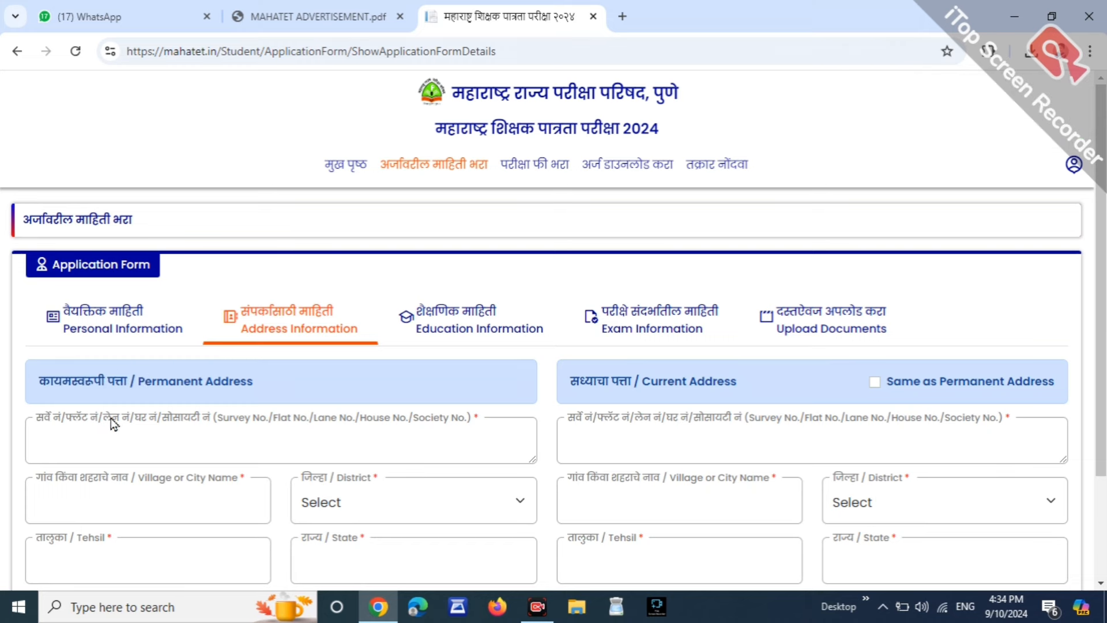
Go through the permanent address's house number and village or city fields, and set its district to Buldhana.
scroll(403, 441, "down", 2)
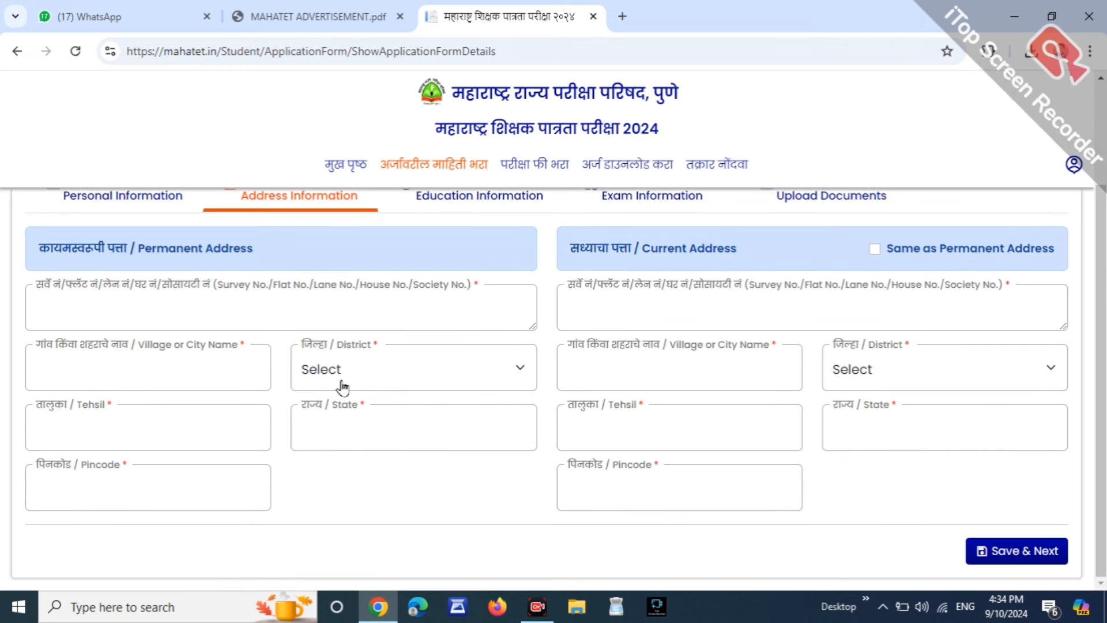
left_click(442, 290)
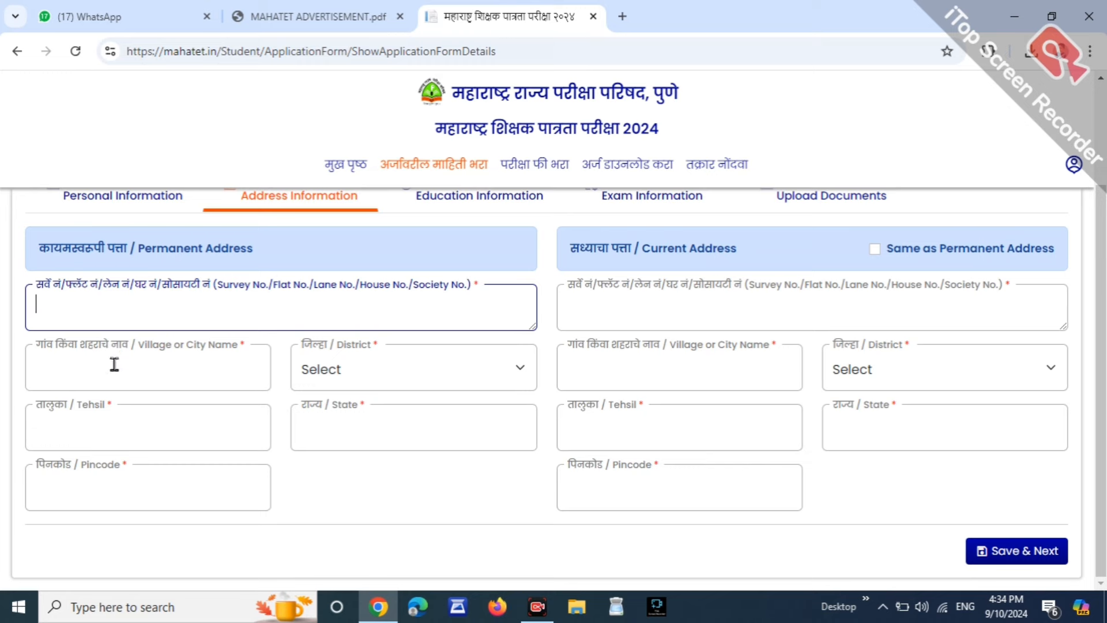
left_click(72, 348)
left_click(346, 375)
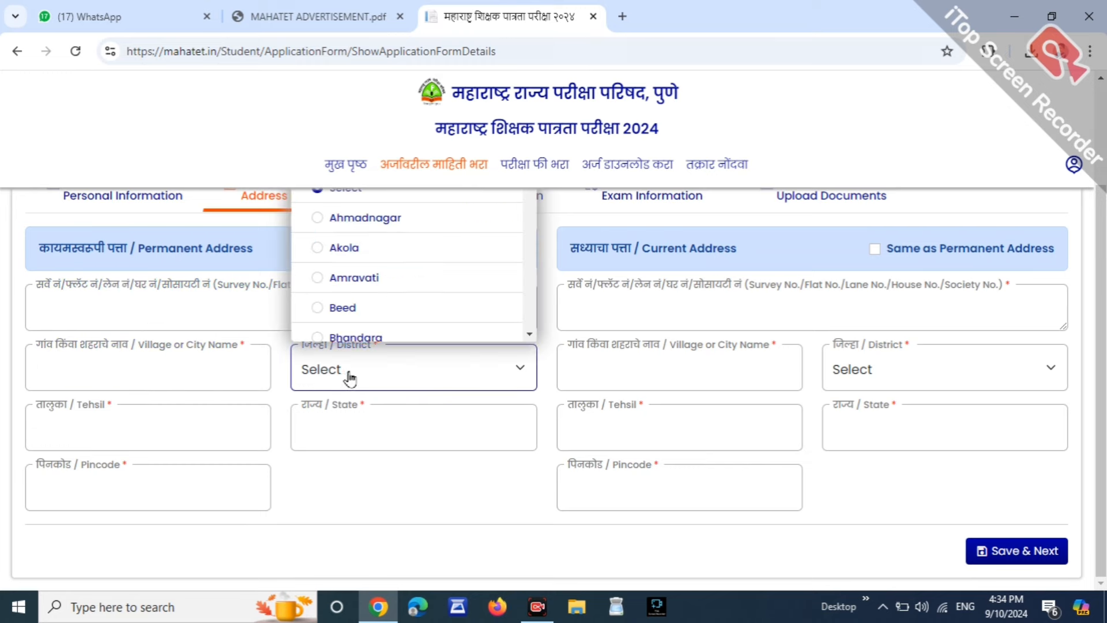
scroll(383, 323, "up", 2)
scroll(398, 348, "down", 1)
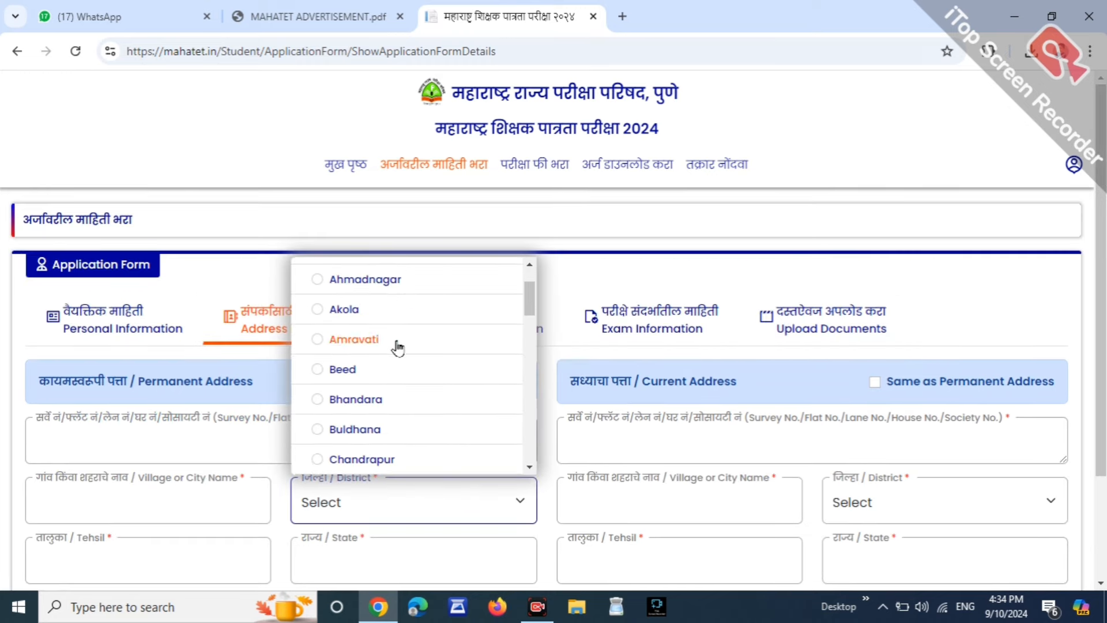
scroll(398, 348, "down", 2)
left_click(397, 350)
scroll(413, 415, "down", 2)
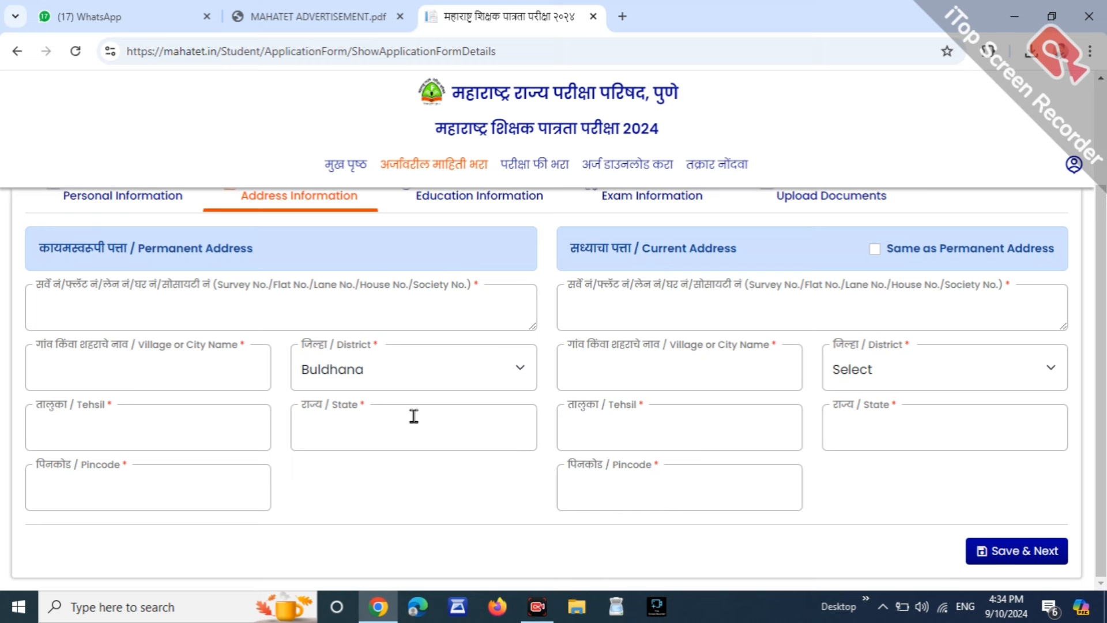
Go through the tehsil, state and pincode fields, mark the current address as Same as Permanent Address, and save the address information.
left_click(41, 407)
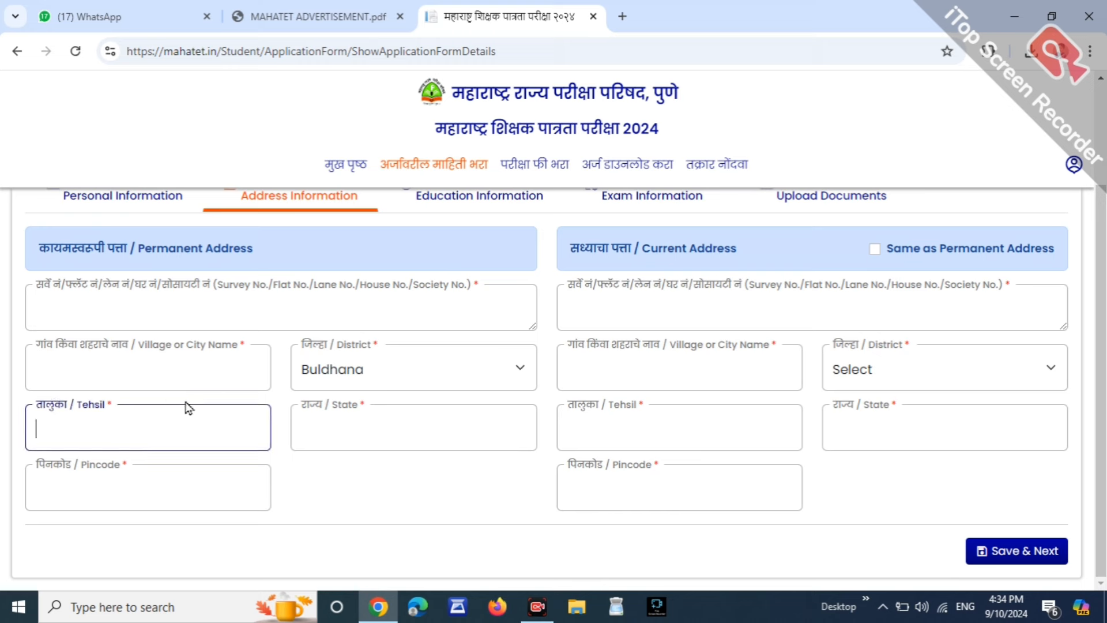
left_click(345, 407)
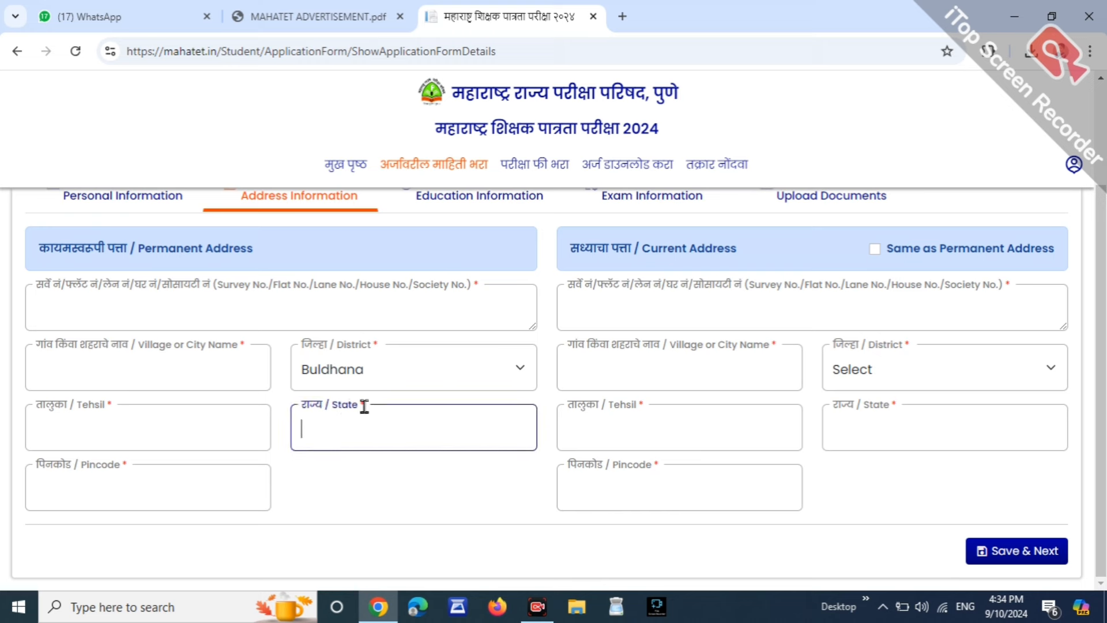
left_click(76, 463)
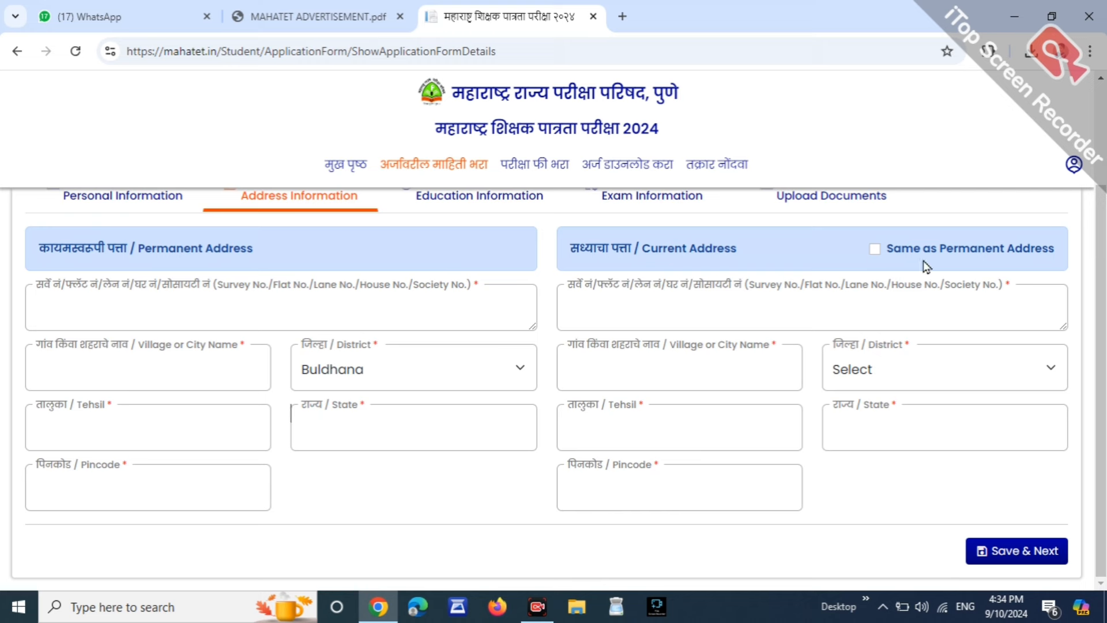
left_click(875, 250)
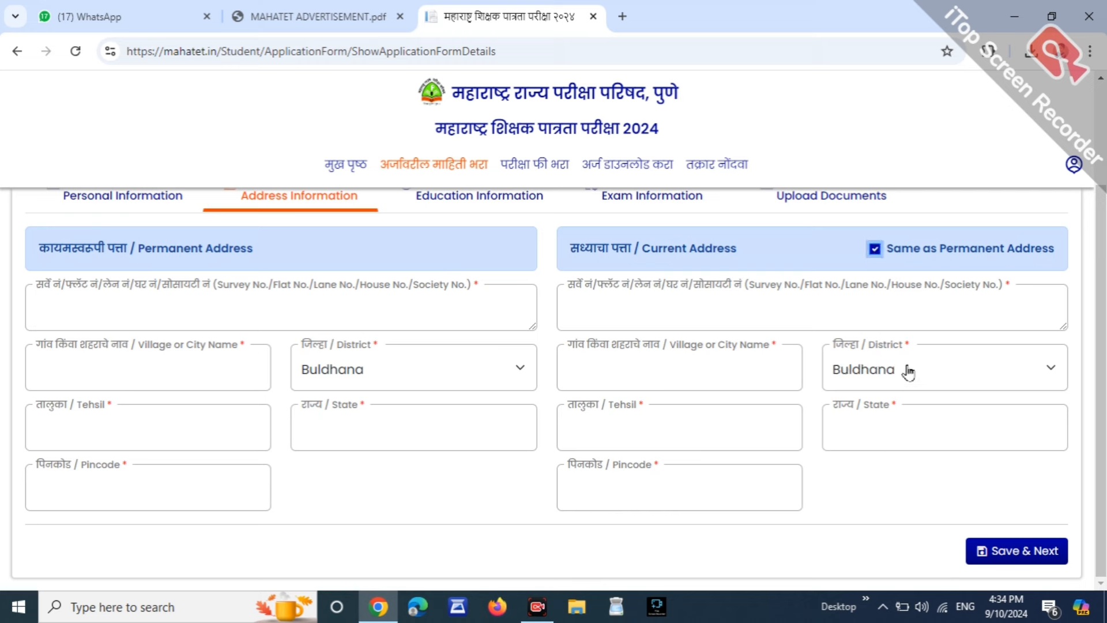
left_click(1048, 548)
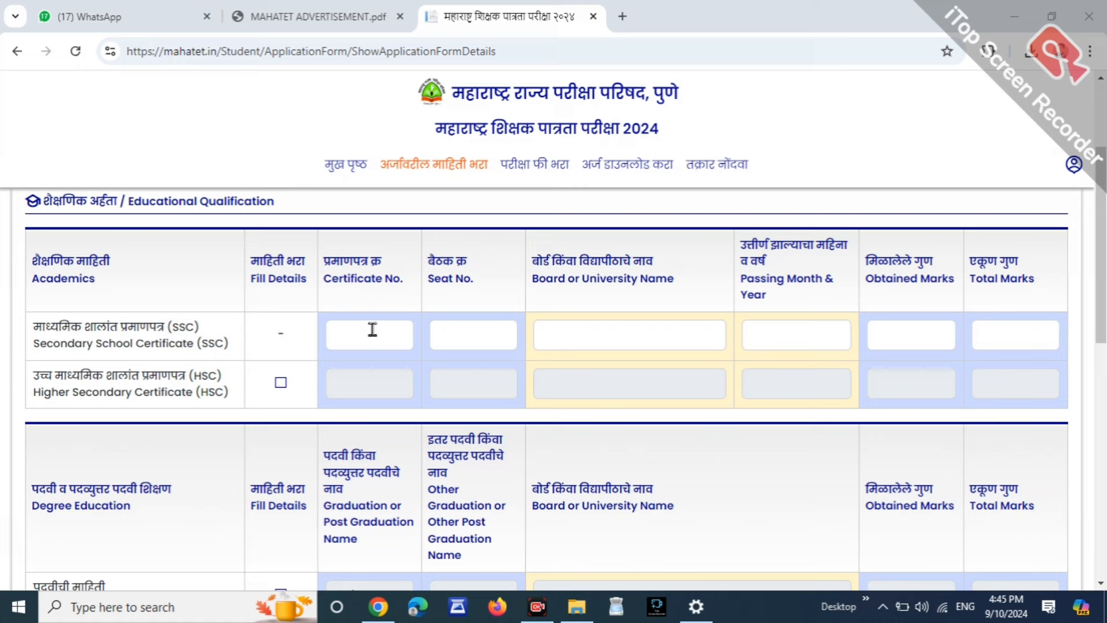
Examine the SSC row and the certificate number, seat number and board name columns of the Educational Qualification table.
left_click_drag(29, 333, 208, 345)
left_click(292, 284)
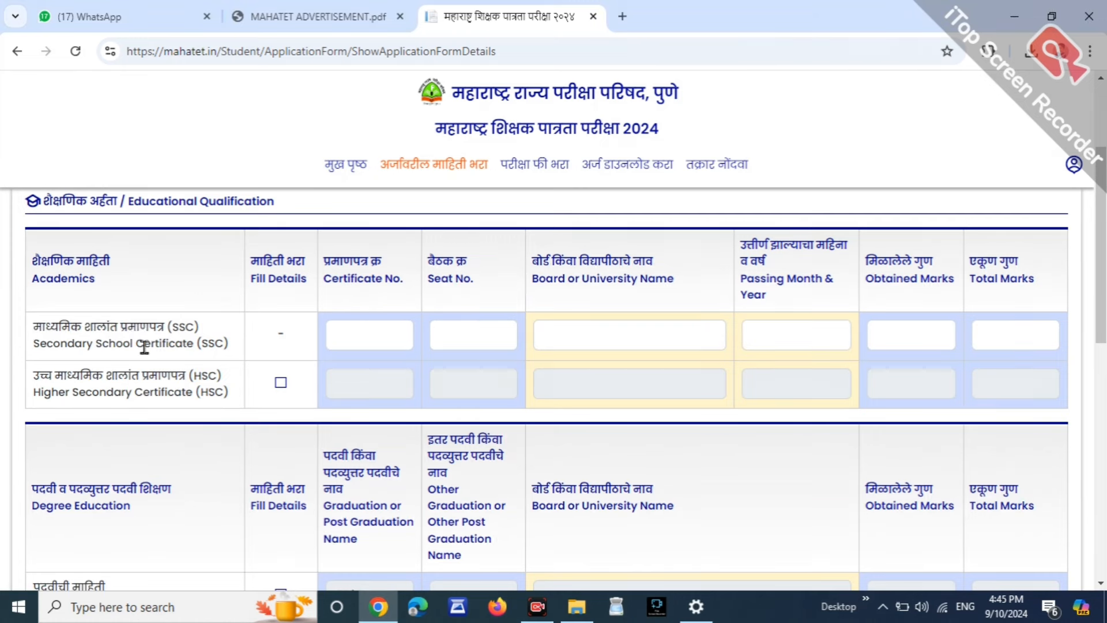
left_click_drag(136, 343, 188, 342)
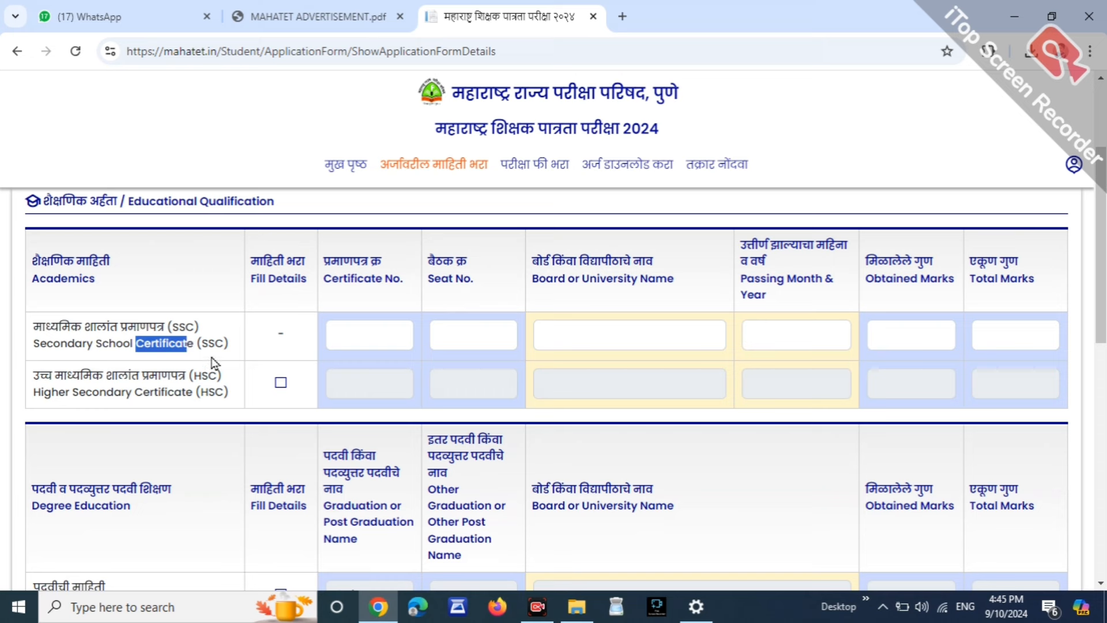
left_click_drag(332, 279, 472, 279)
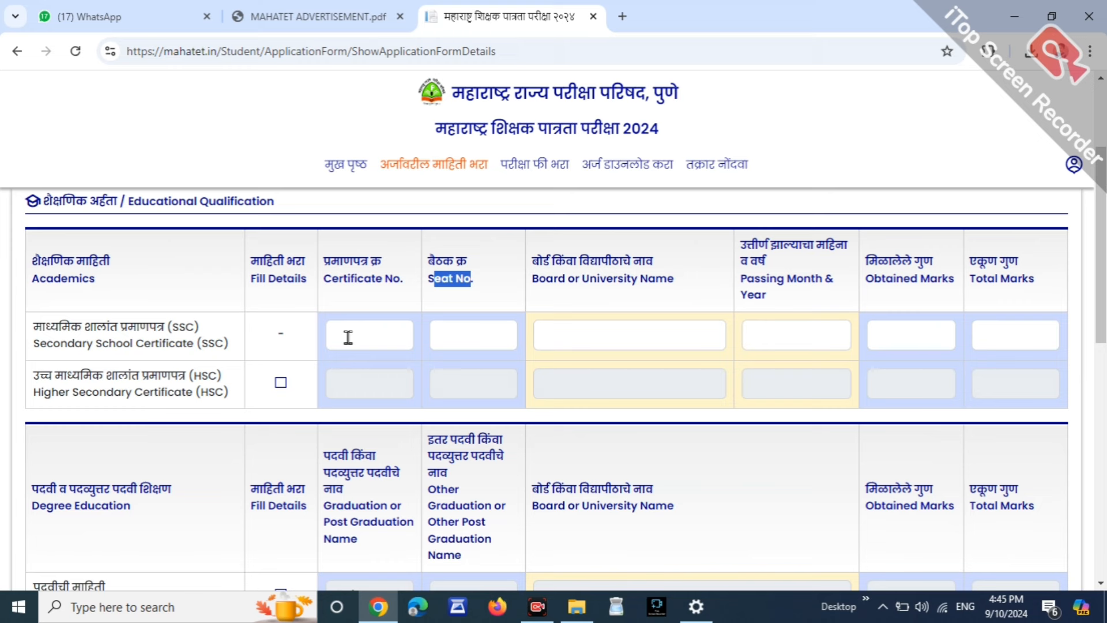
left_click_drag(537, 278, 684, 283)
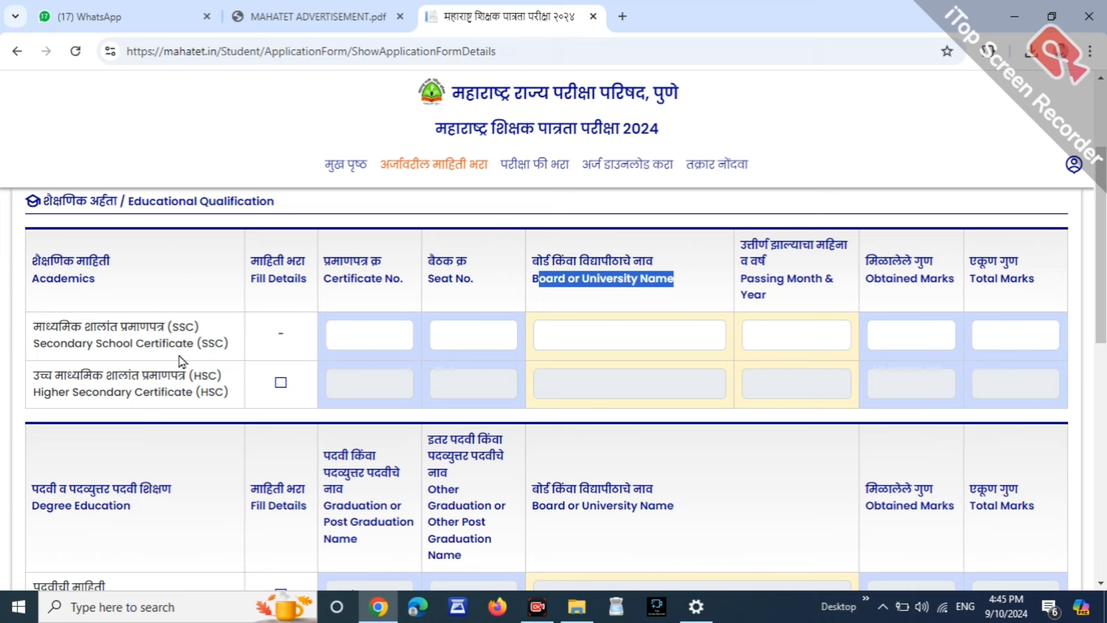
left_click(587, 313)
Enter MAHARASHTRA STATE BOARD as the SSC board name and set the passing month and year to Jun-2014.
left_click(576, 332)
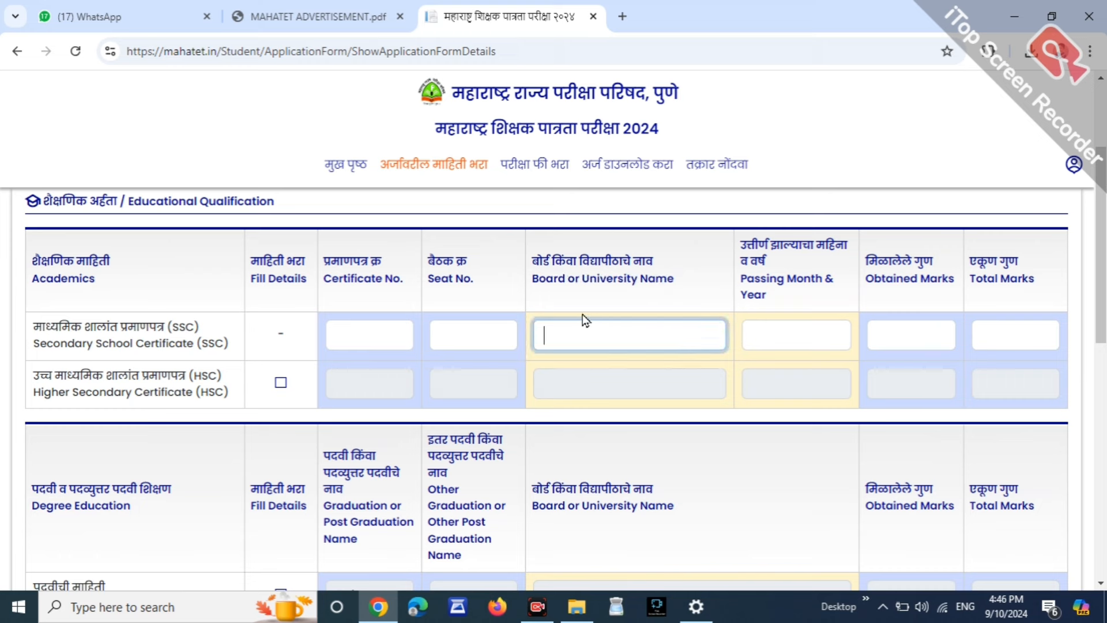
type("MAHARASHTRA STATE BOARD")
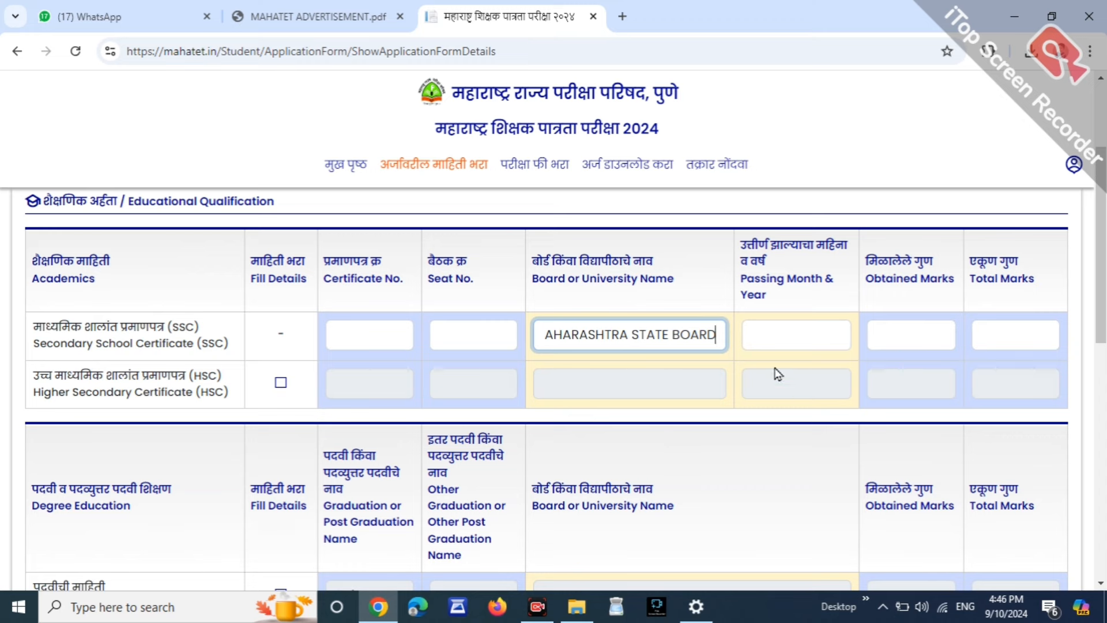
left_click(778, 341)
left_click(868, 369)
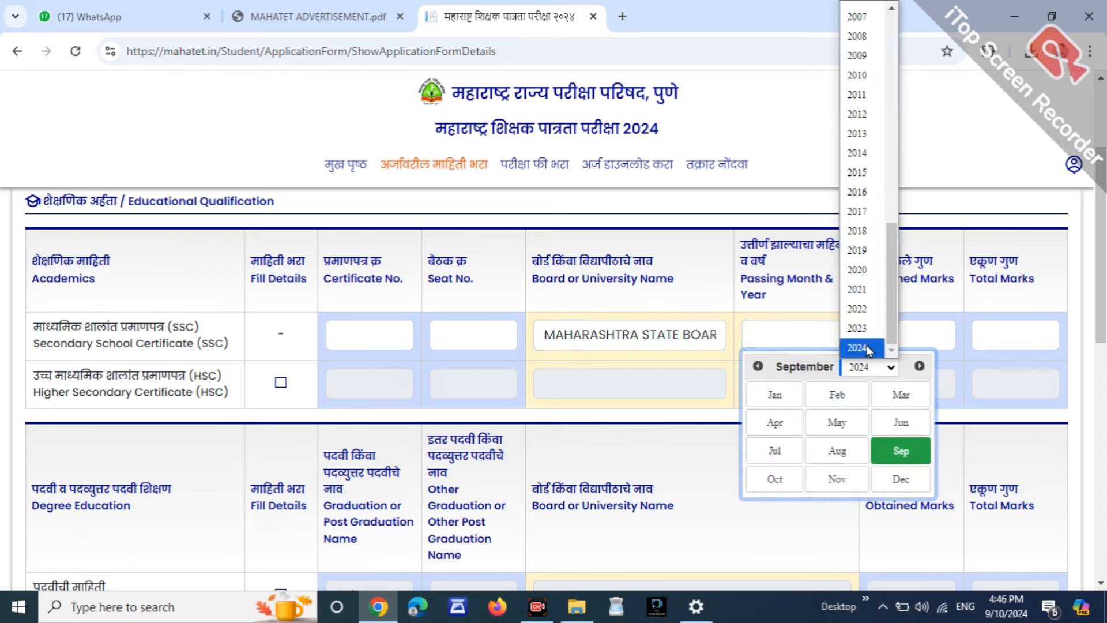
left_click(862, 153)
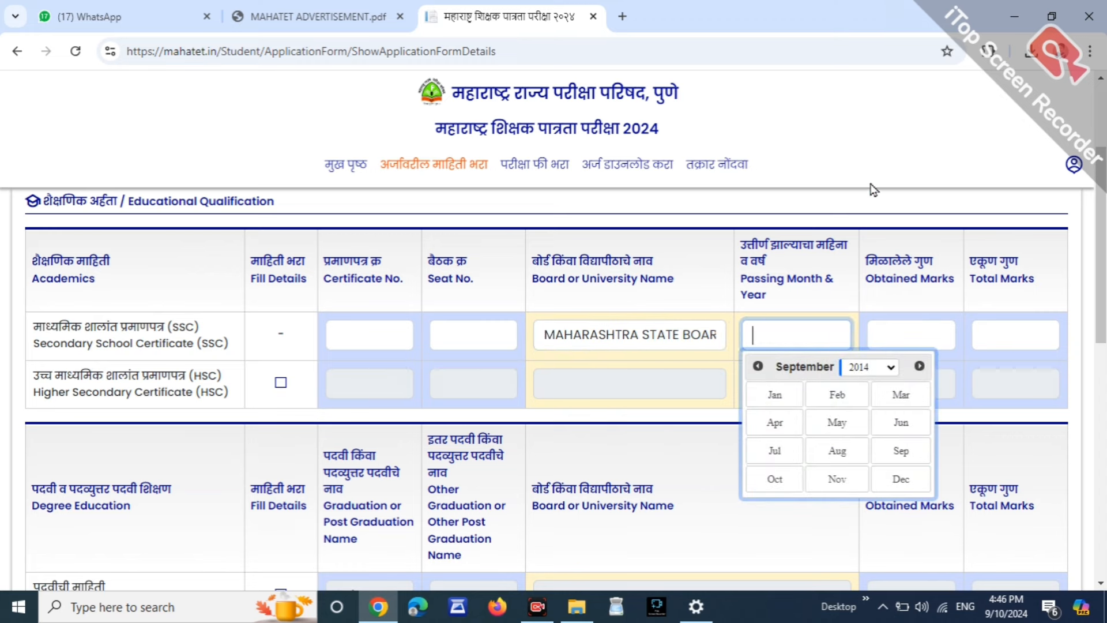
left_click(904, 422)
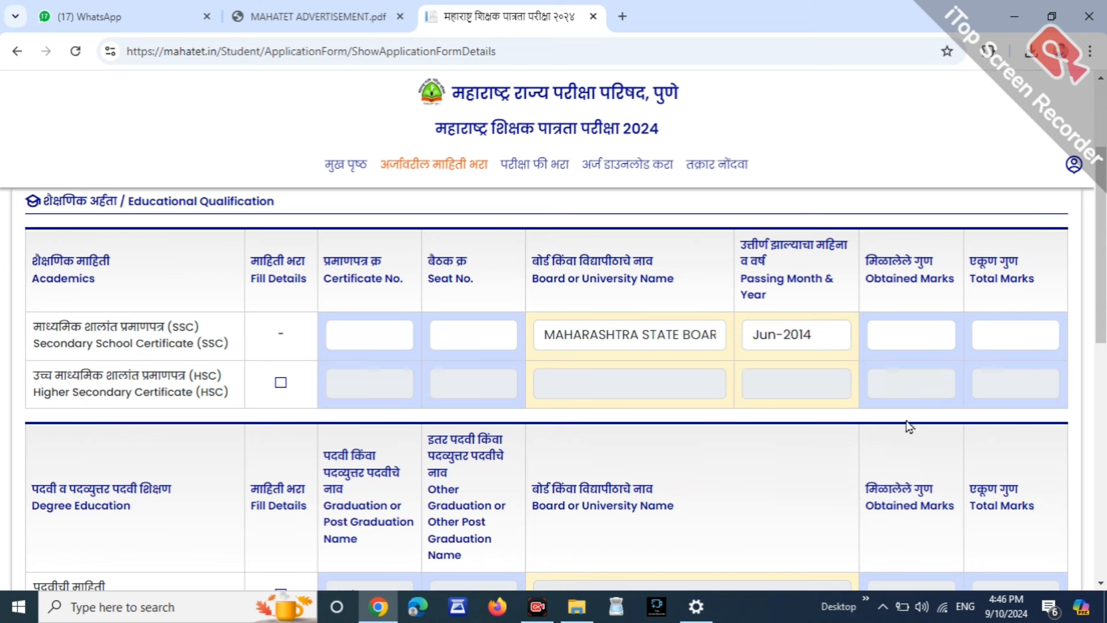
Enter 500 as the SSC obtained marks and fill in the SSC total marks.
left_click_drag(878, 282, 899, 327)
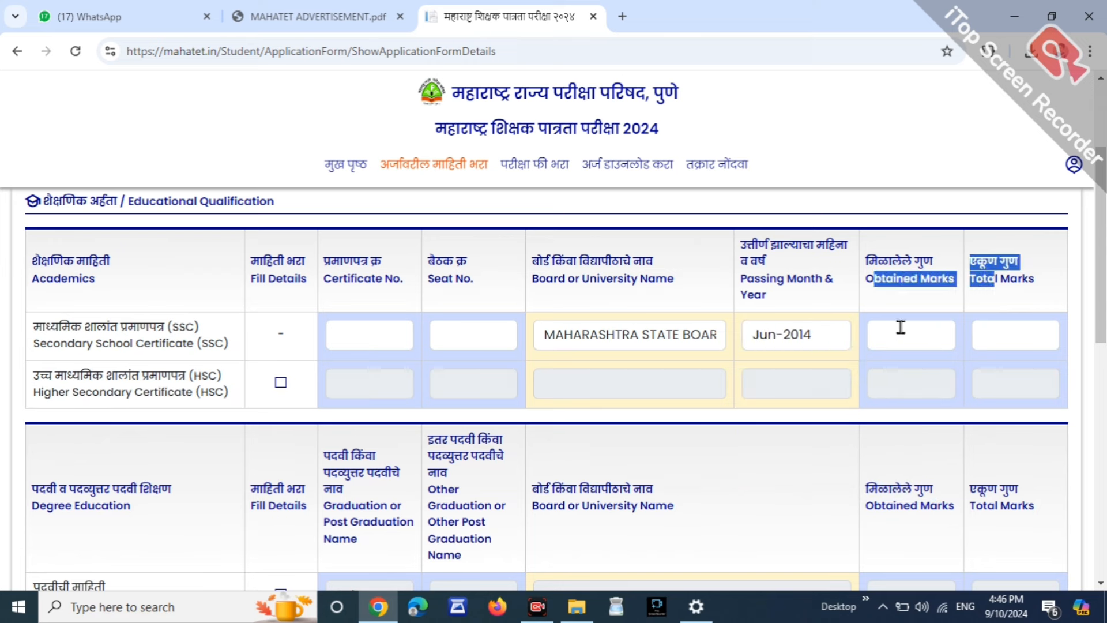
left_click(900, 335)
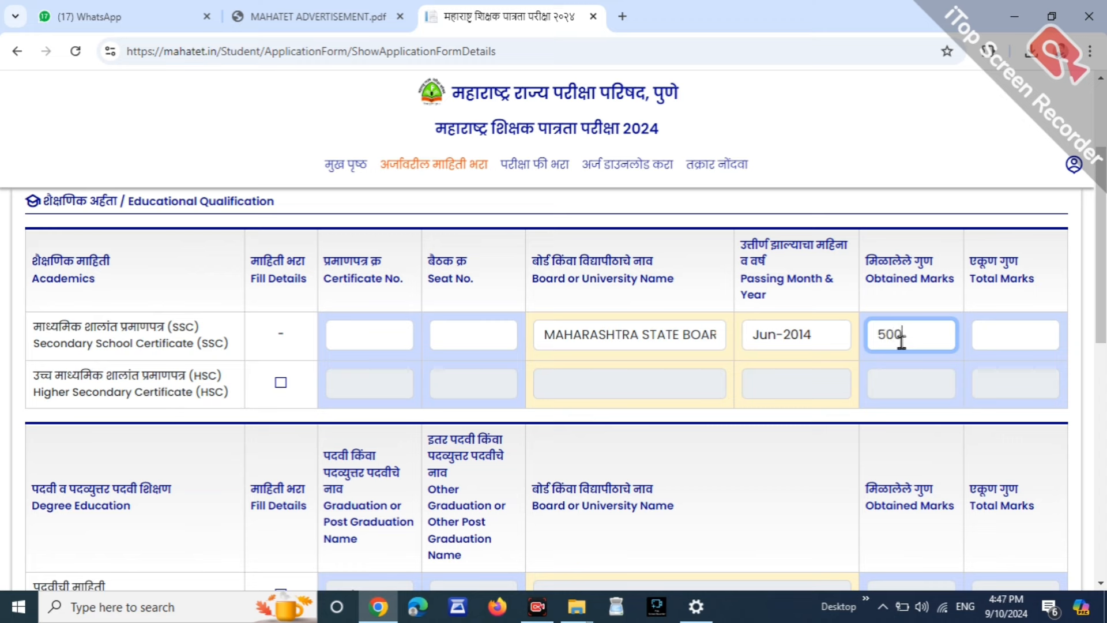
left_click(942, 306)
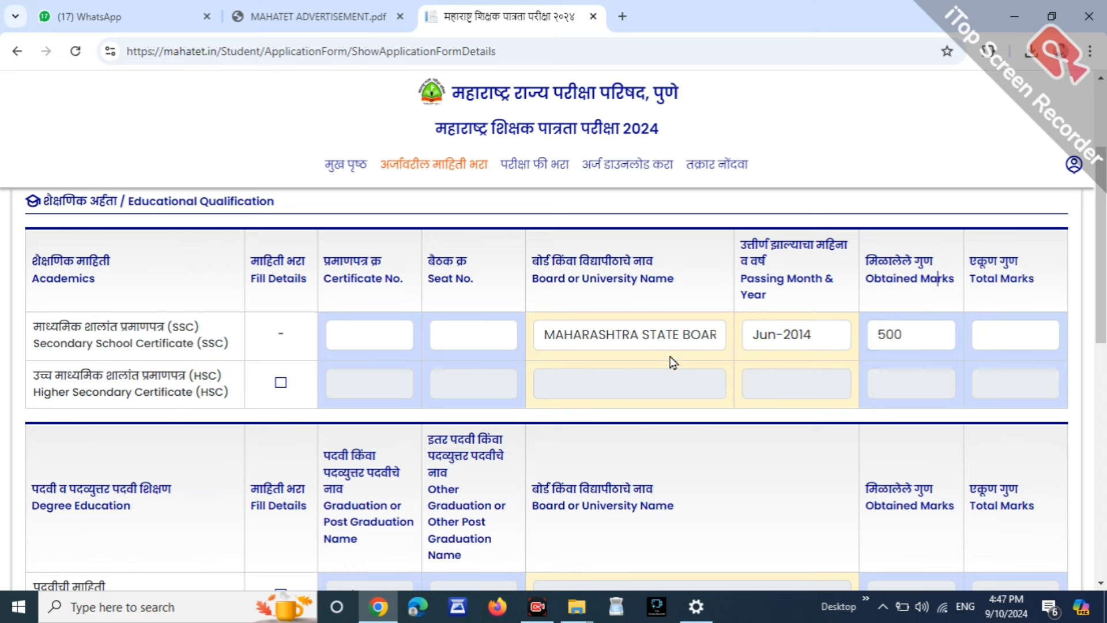
left_click(790, 337)
left_click(841, 335)
left_click(1002, 337)
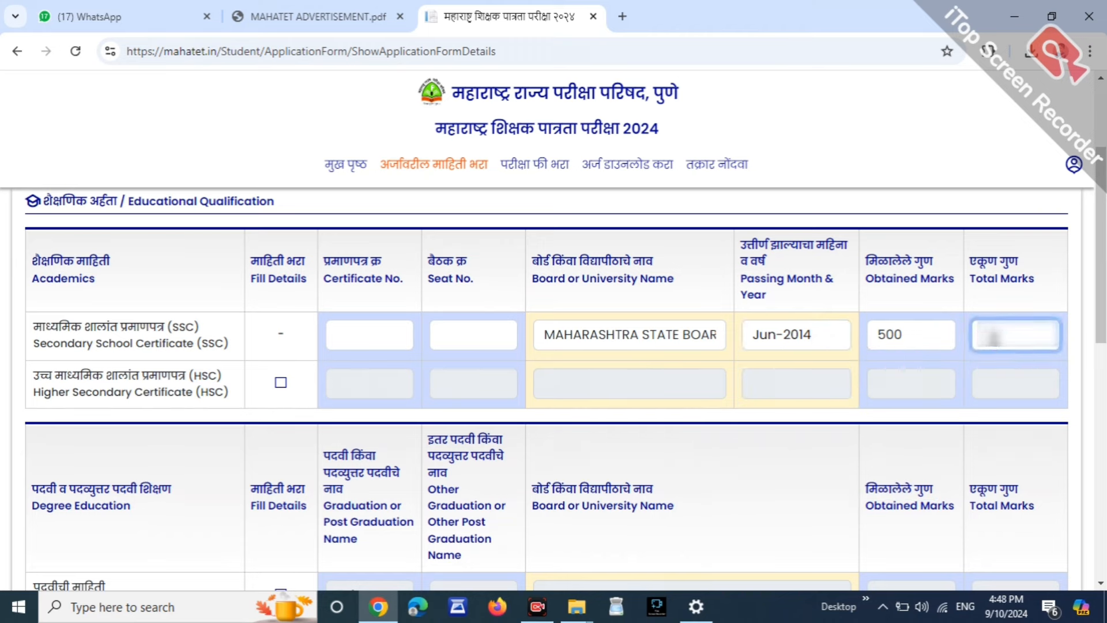
type("650")
left_click(1032, 299)
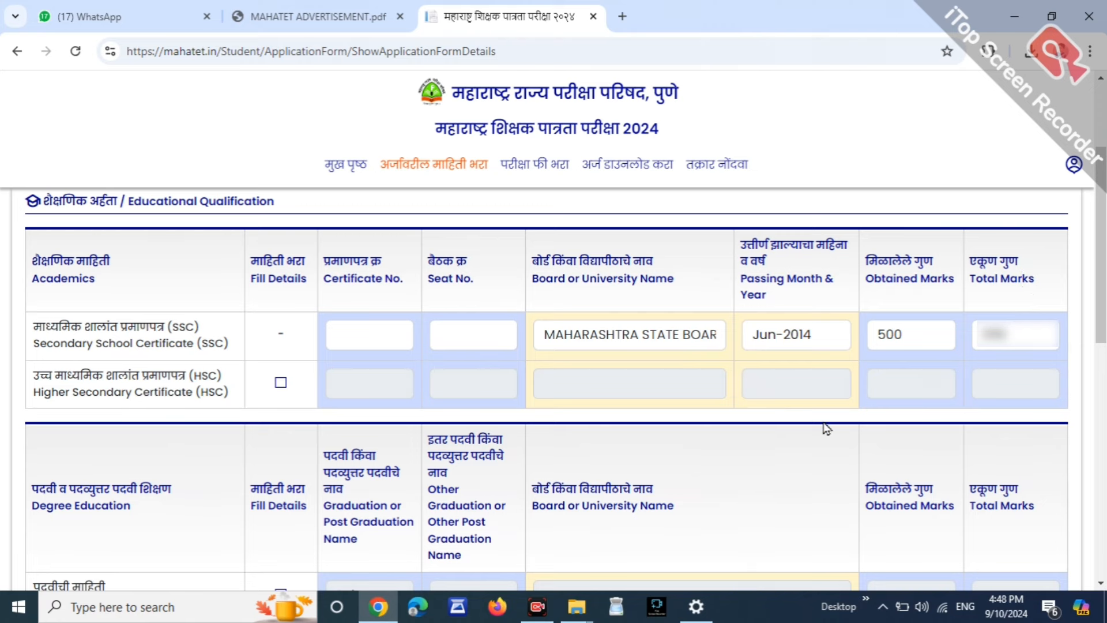
Enable the details of the Higher Secondary Certificate (HSC) row and go through its certificate number and seat number columns.
scroll(676, 412, "up", 1)
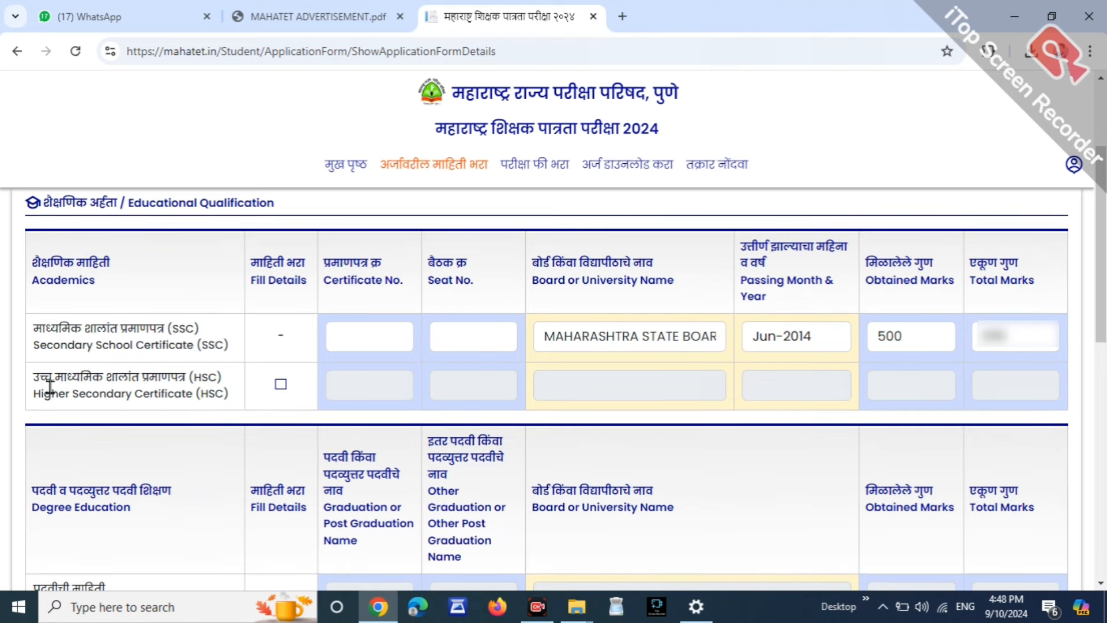
left_click_drag(50, 388, 176, 396)
left_click(178, 396)
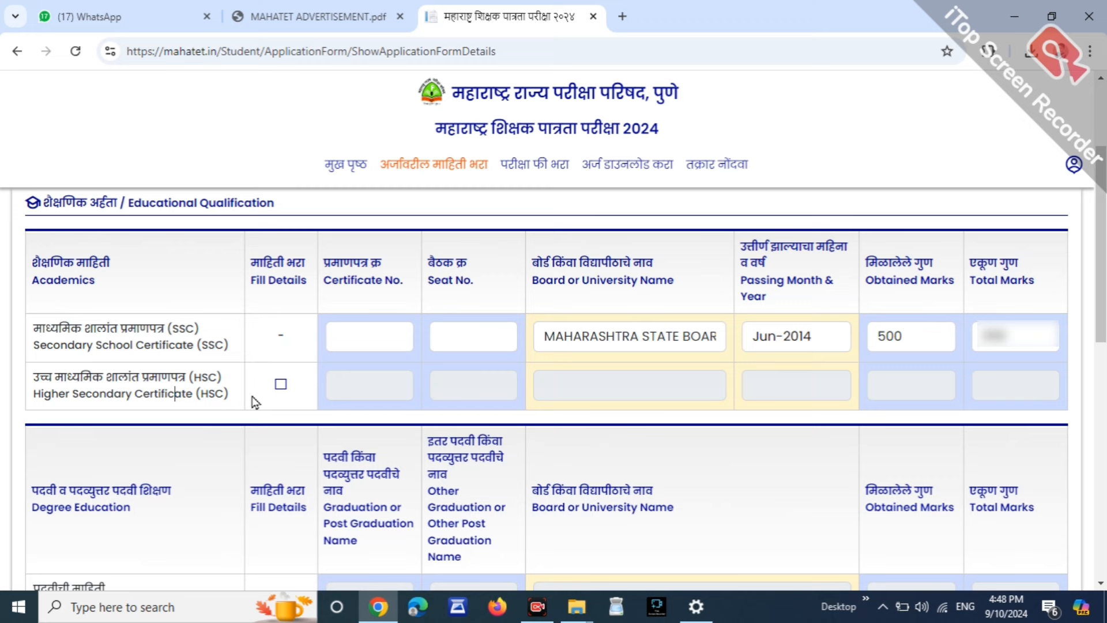
left_click(281, 384)
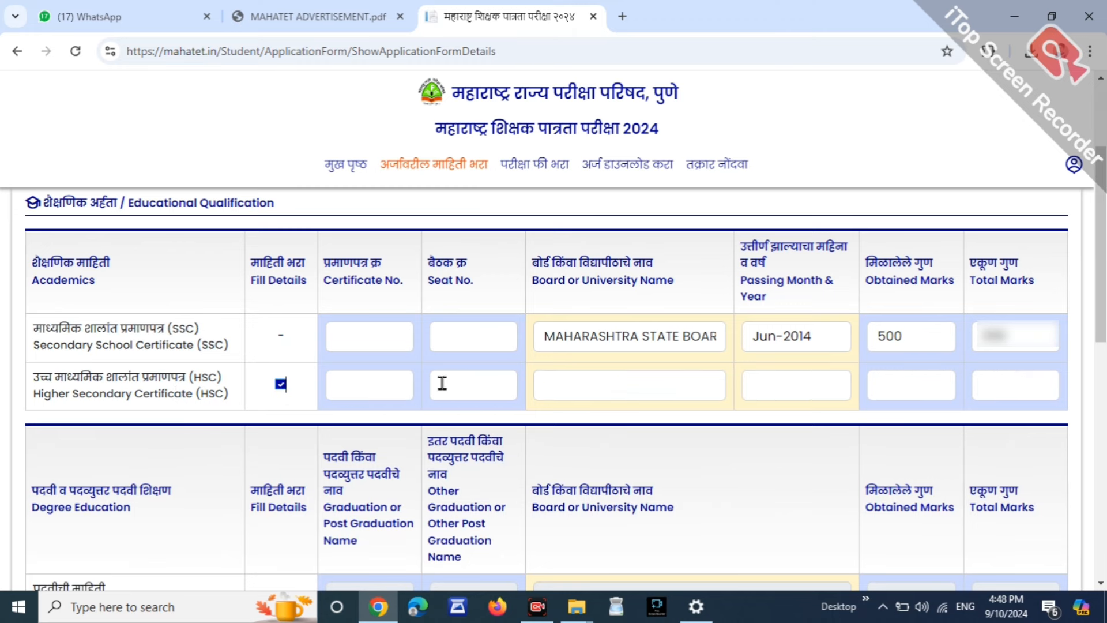
left_click_drag(331, 280, 477, 288)
left_click(499, 287)
left_click_drag(324, 279, 382, 282)
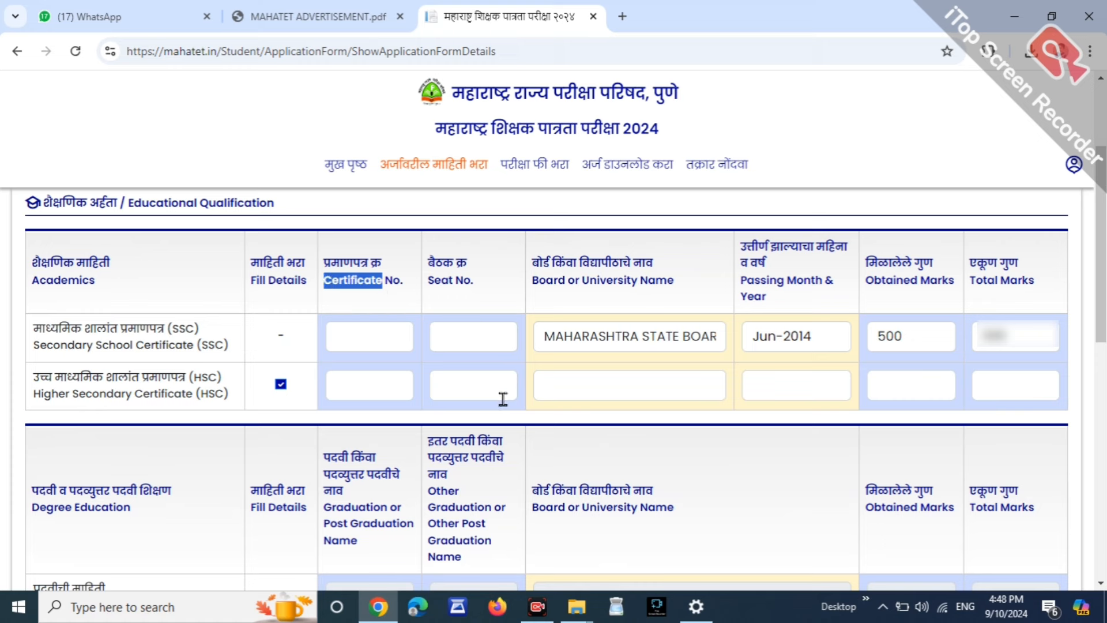
Copy the SSC board name, MAHARASHTRA STATE BOARD, into the HSC row's board or university name.
left_click(587, 393)
left_click(592, 333)
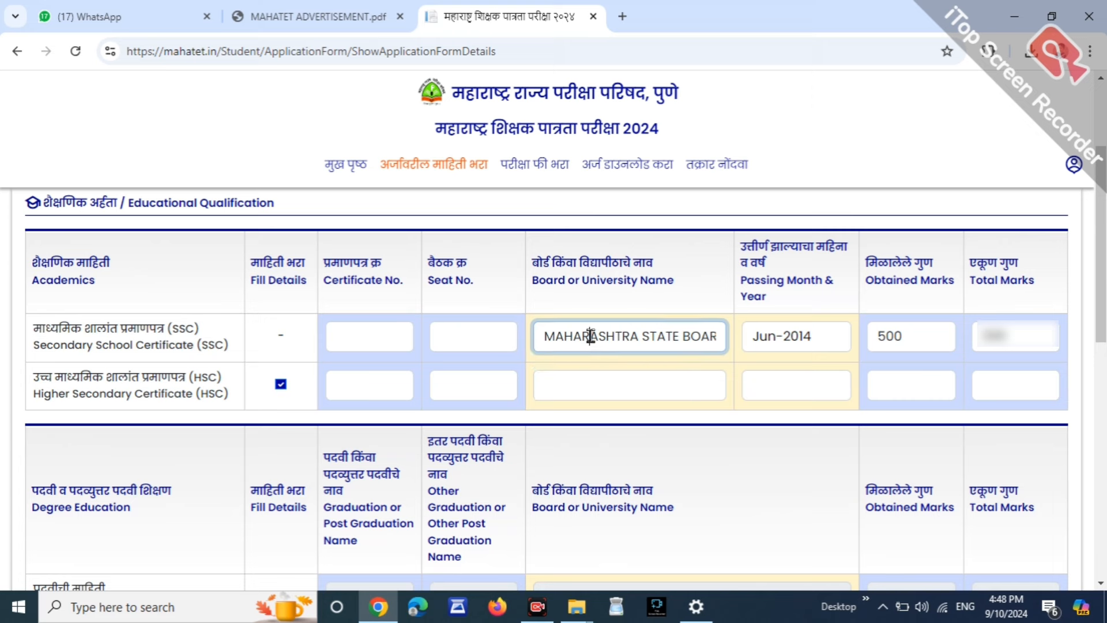
key("ctrl+a")
left_click(592, 381)
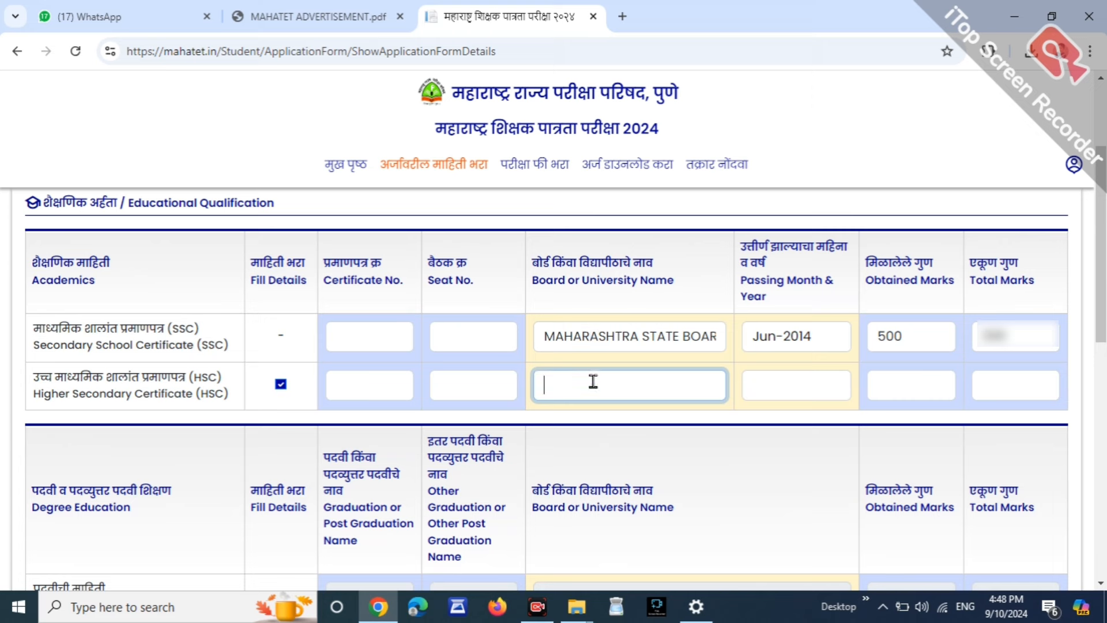
type("MAHARASHTRA STATE BOARD")
key("Home")
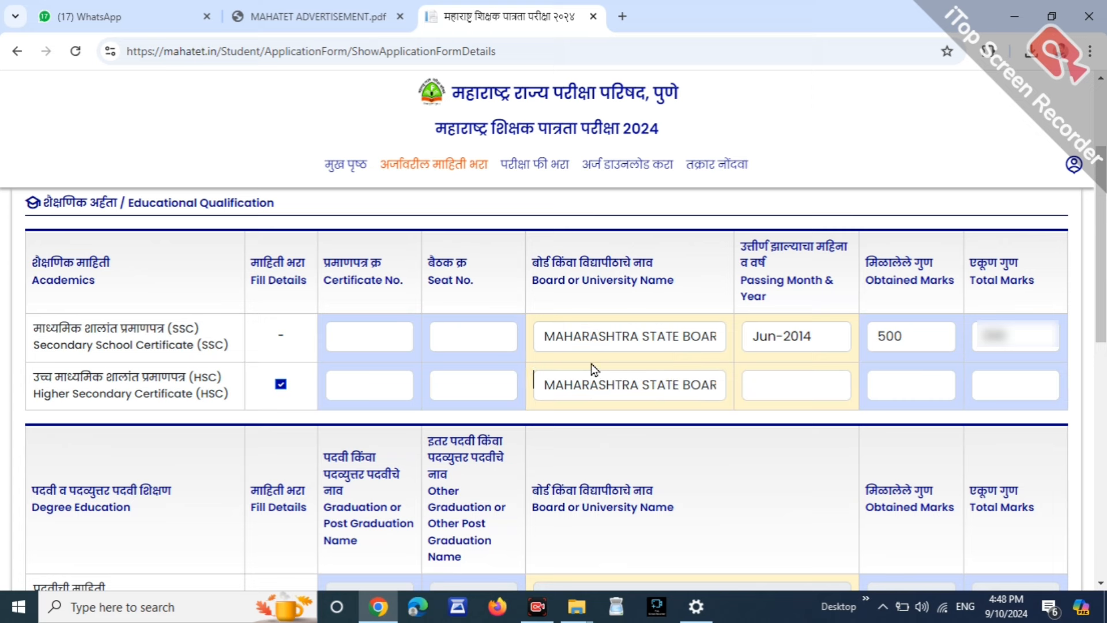
Set the passing month and year in the HSC row to Jul-2016.
left_click(762, 392)
left_click(874, 429)
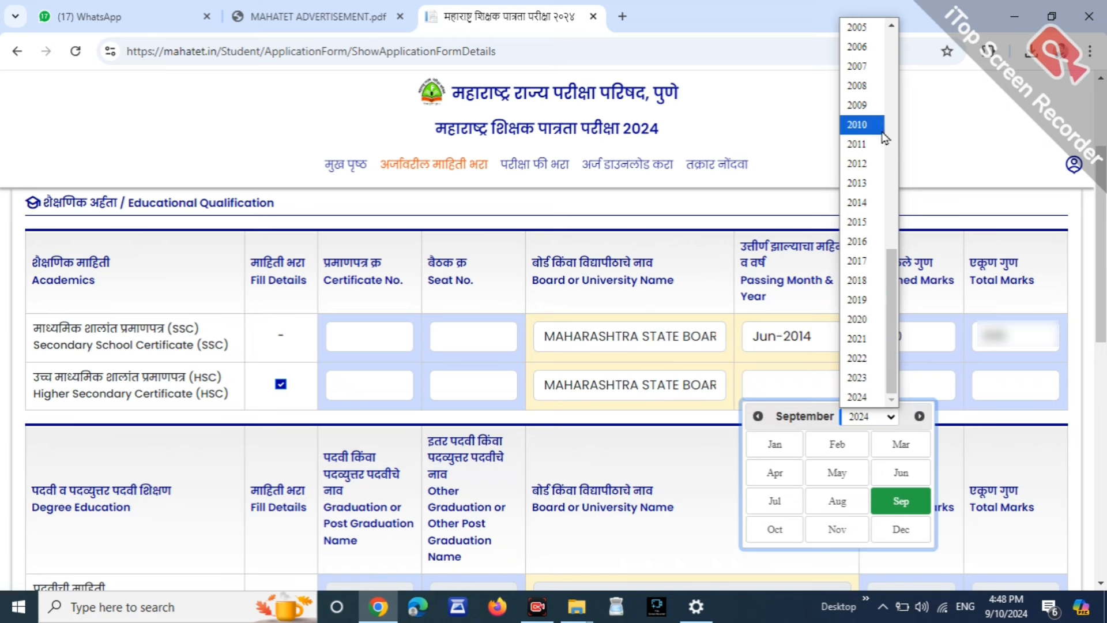
left_click(858, 242)
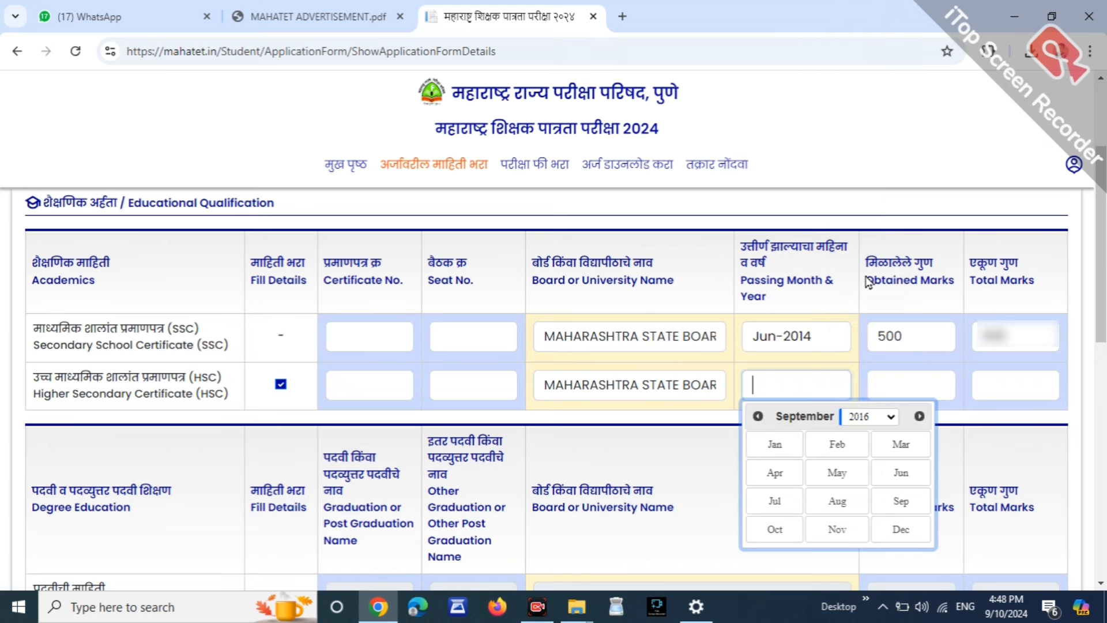
left_click(776, 500)
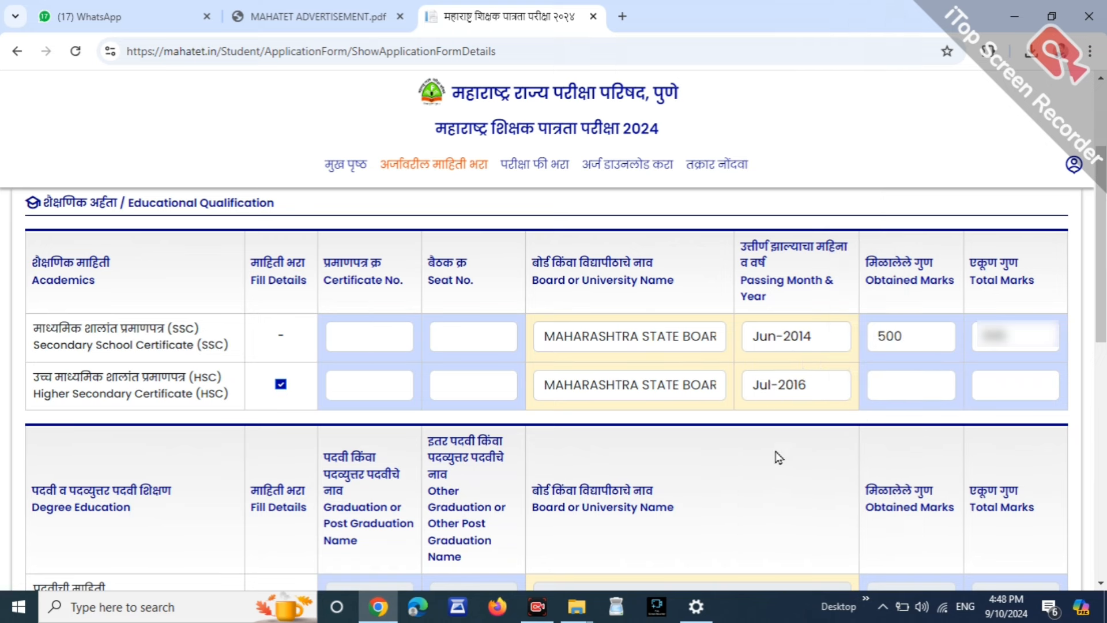
Enter 550 as the HSC obtained marks and 650 as the HSC total marks.
left_click(892, 392)
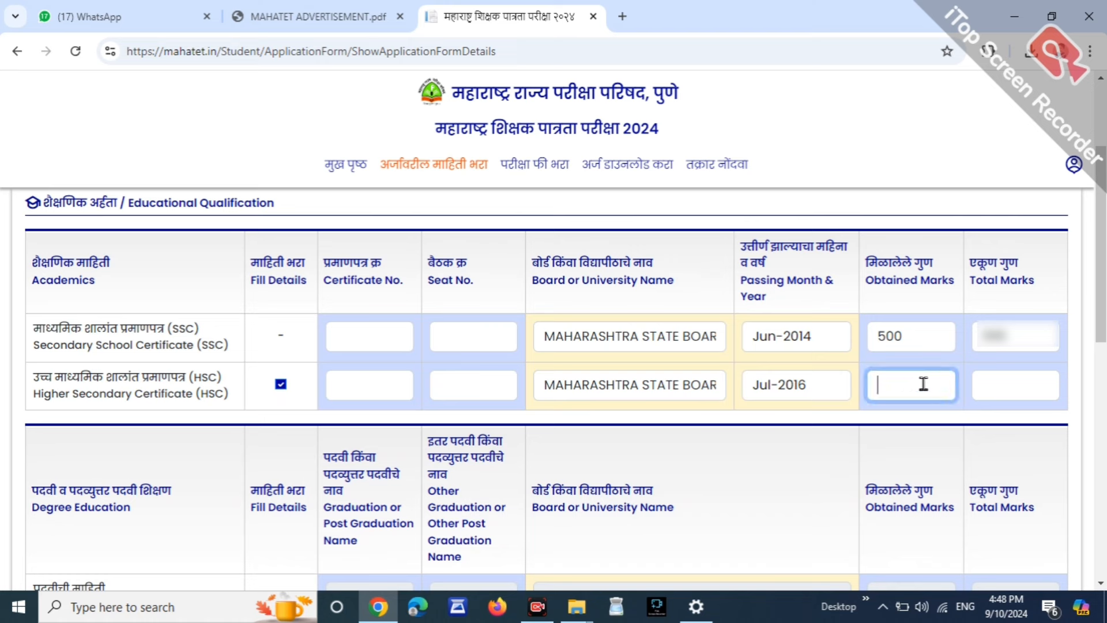
type("550")
left_click(1011, 388)
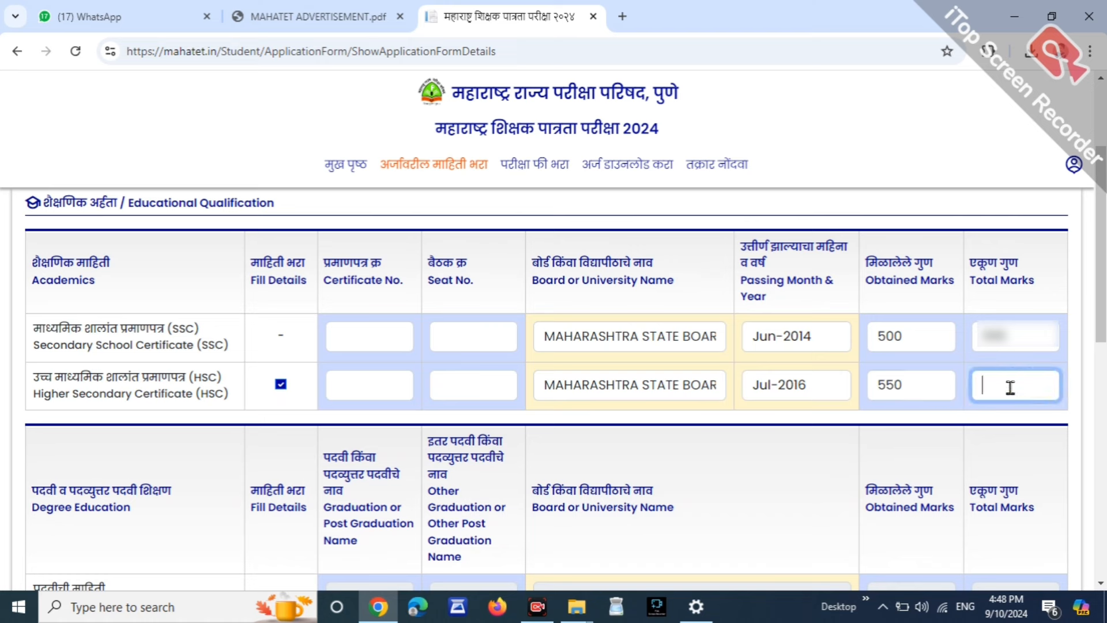
type("650")
left_click(1017, 360)
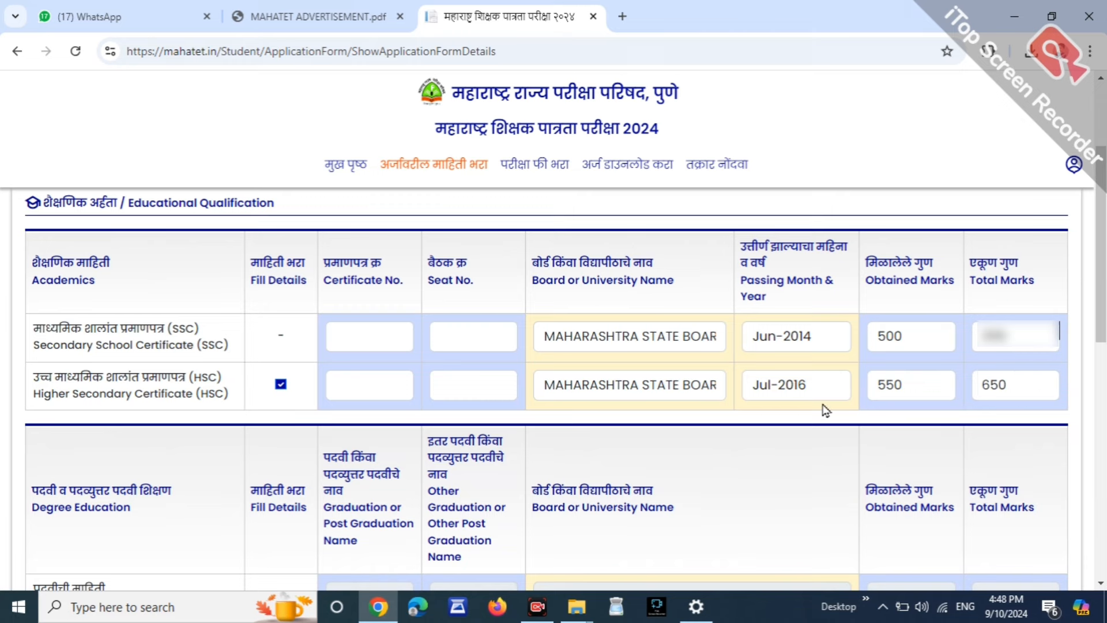
Enable the Graduation Details row in the degree education table and choose B.A. as the graduation name.
scroll(822, 408, "down", 3)
scroll(1105, 305, "down", 1)
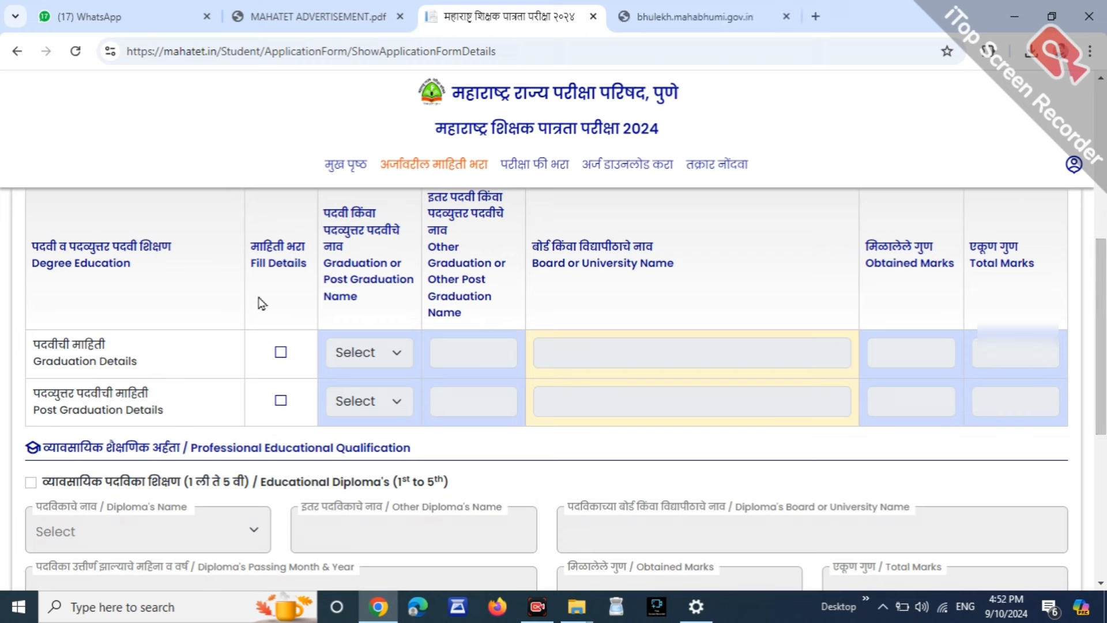
left_click_drag(34, 363, 113, 362)
left_click(122, 362)
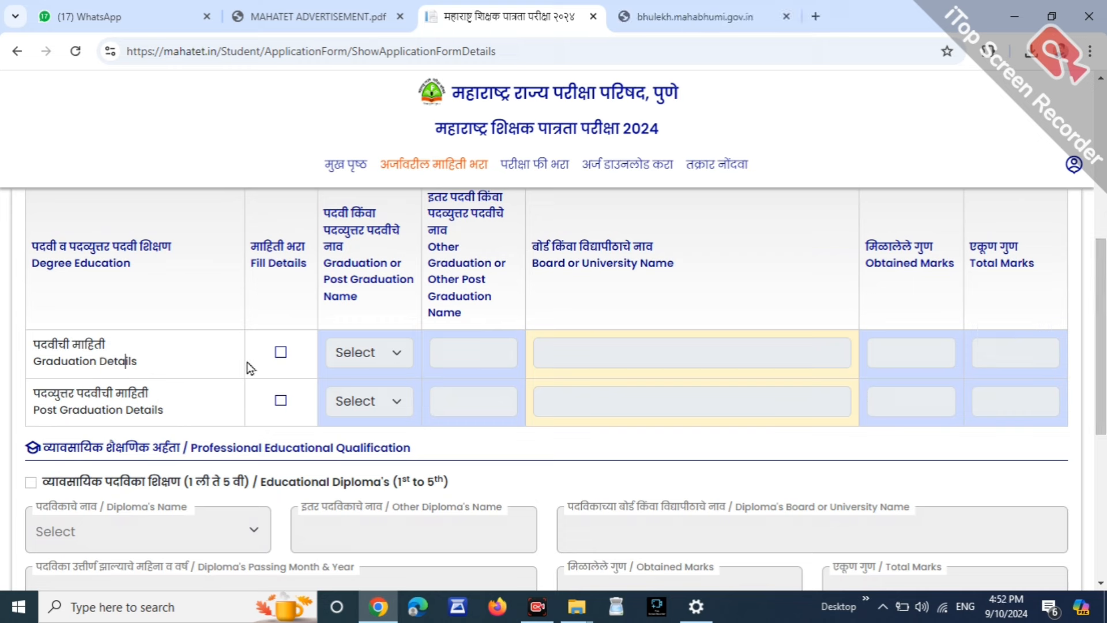
left_click(280, 354)
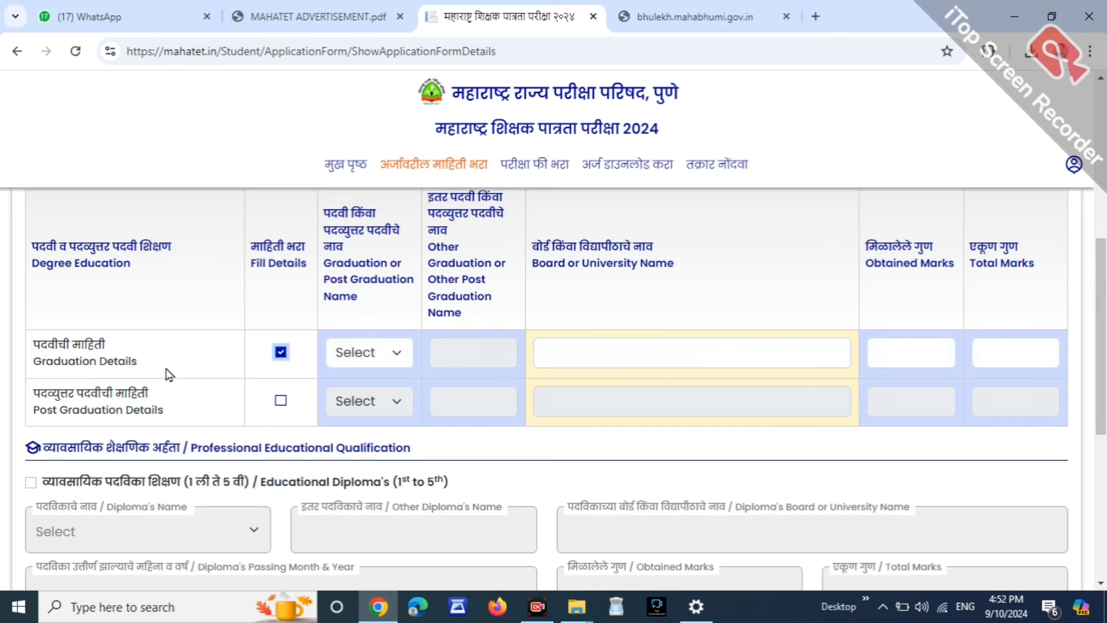
left_click_drag(45, 358, 137, 362)
left_click(349, 354)
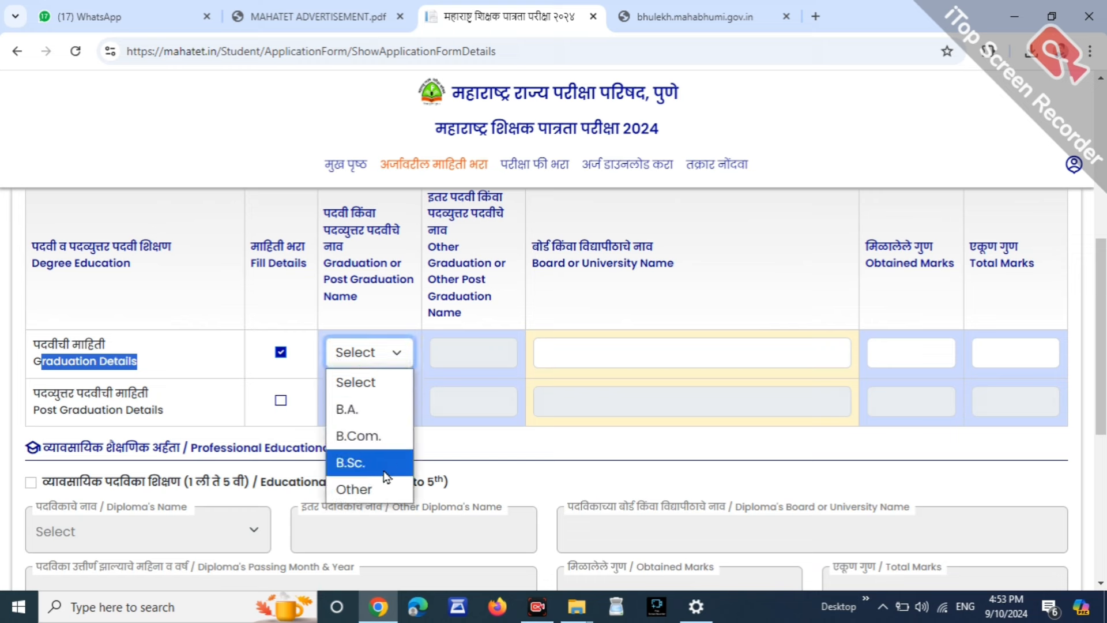
left_click(371, 402)
left_click(462, 324)
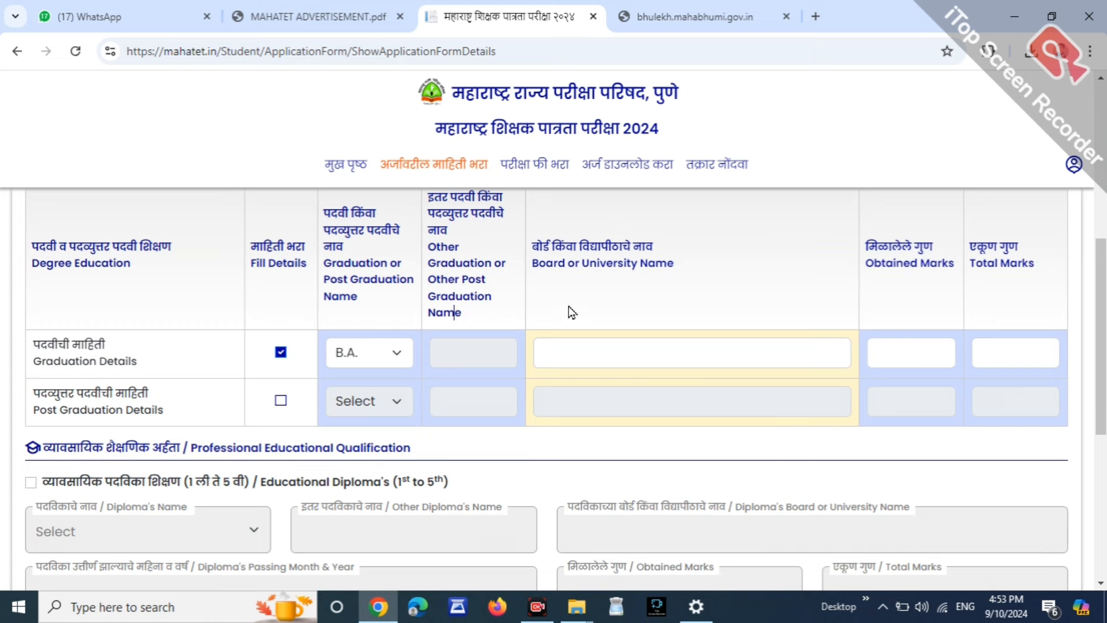
Try Other as the graduation name with its other-graduation field, and set the graduation name back to B.A.
left_click_drag(564, 263, 783, 270)
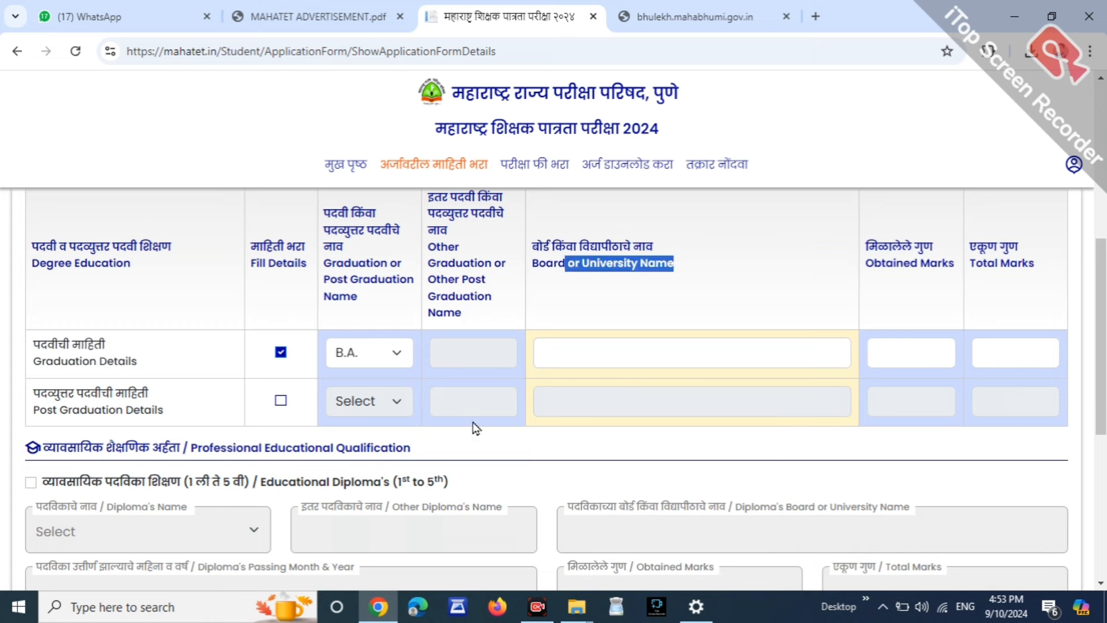
left_click(369, 353)
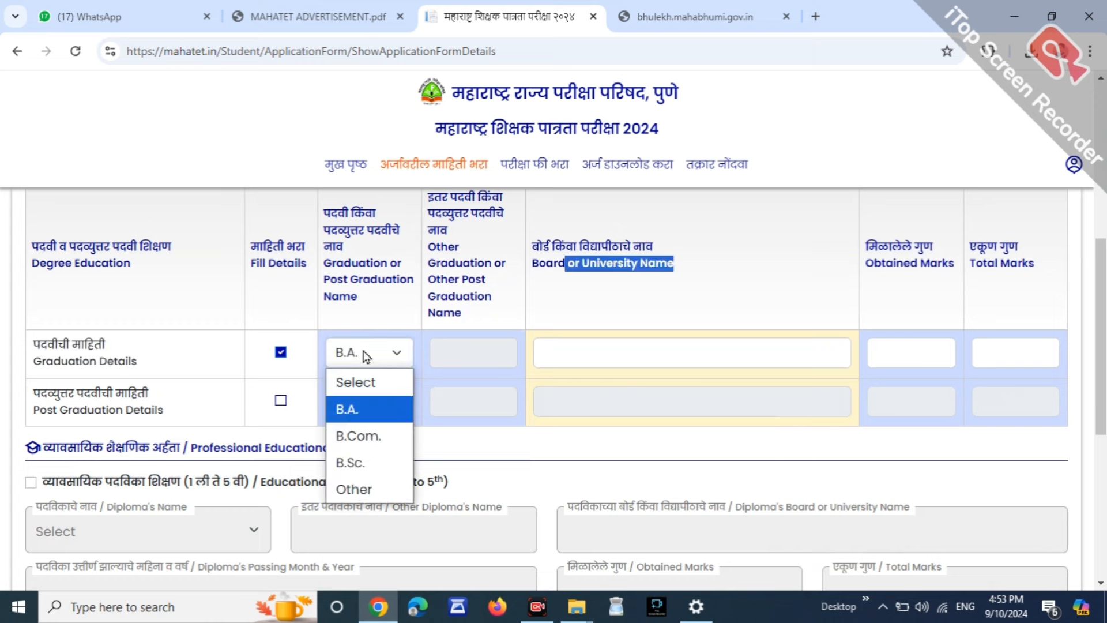
left_click(368, 488)
left_click(502, 346)
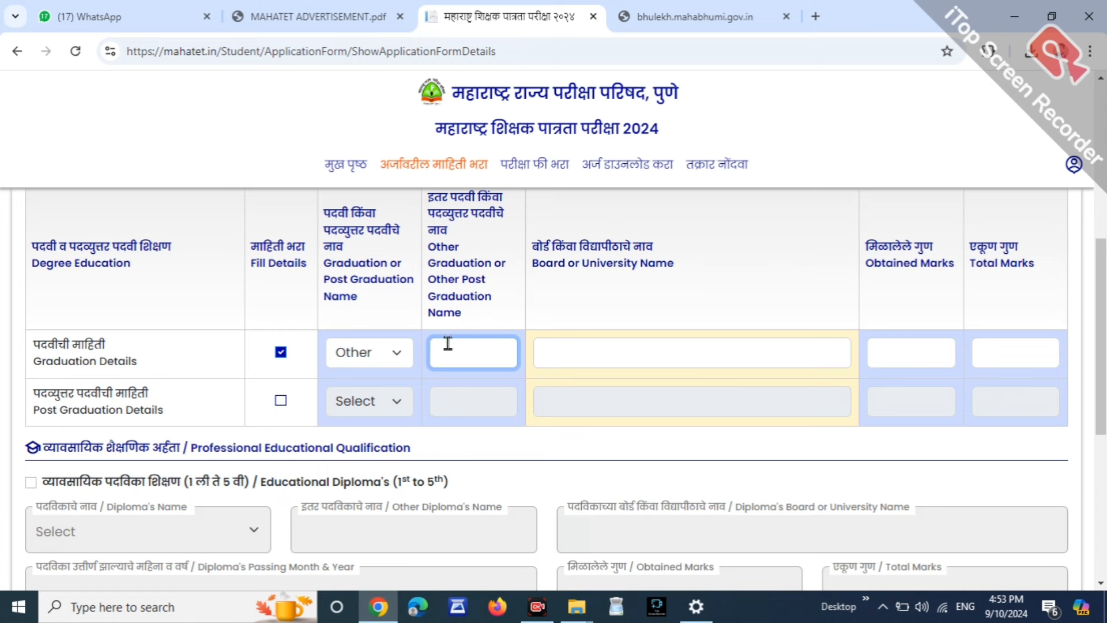
left_click(388, 352)
left_click(392, 401)
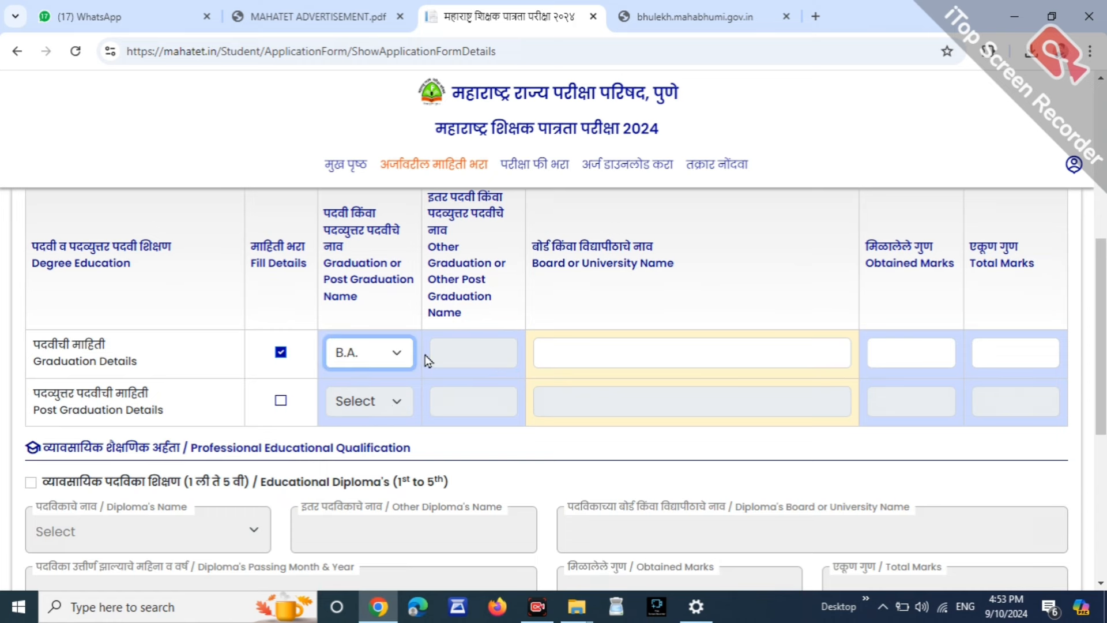
Enter YCMOU NASHIK as the graduation university, with 990 obtained marks and 1200 total marks.
left_click(599, 349)
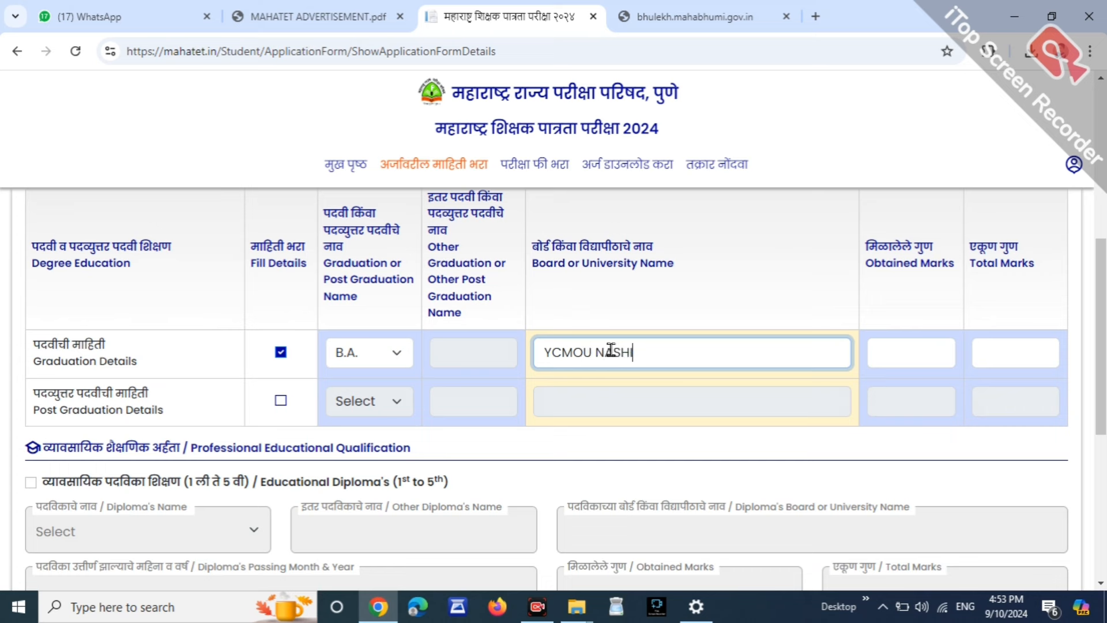
left_click(661, 325)
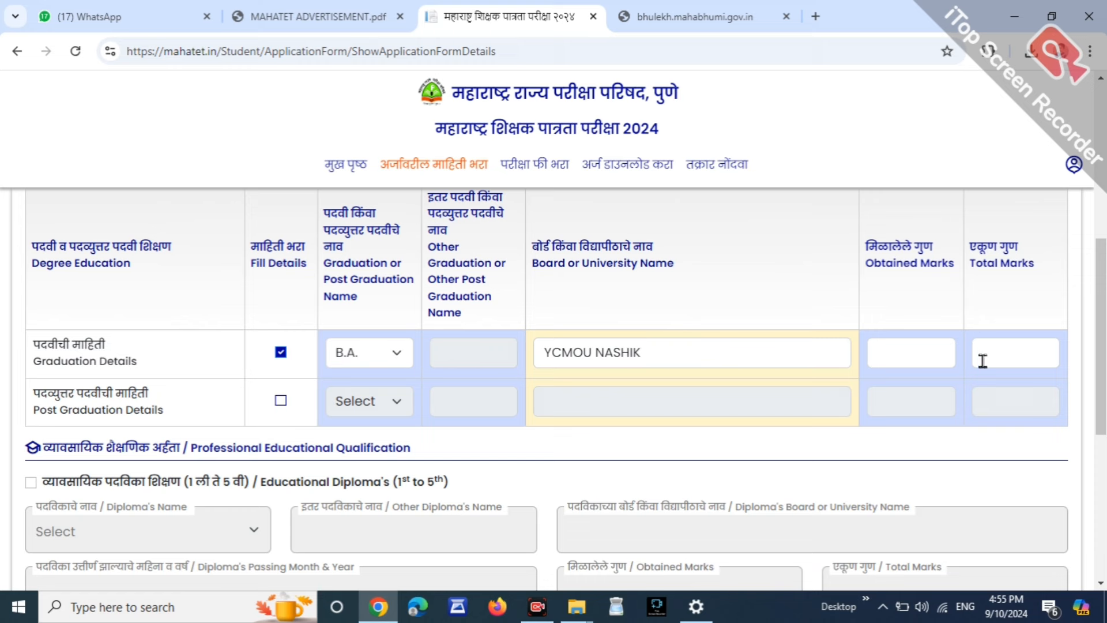
left_click(1012, 348)
left_click(917, 360)
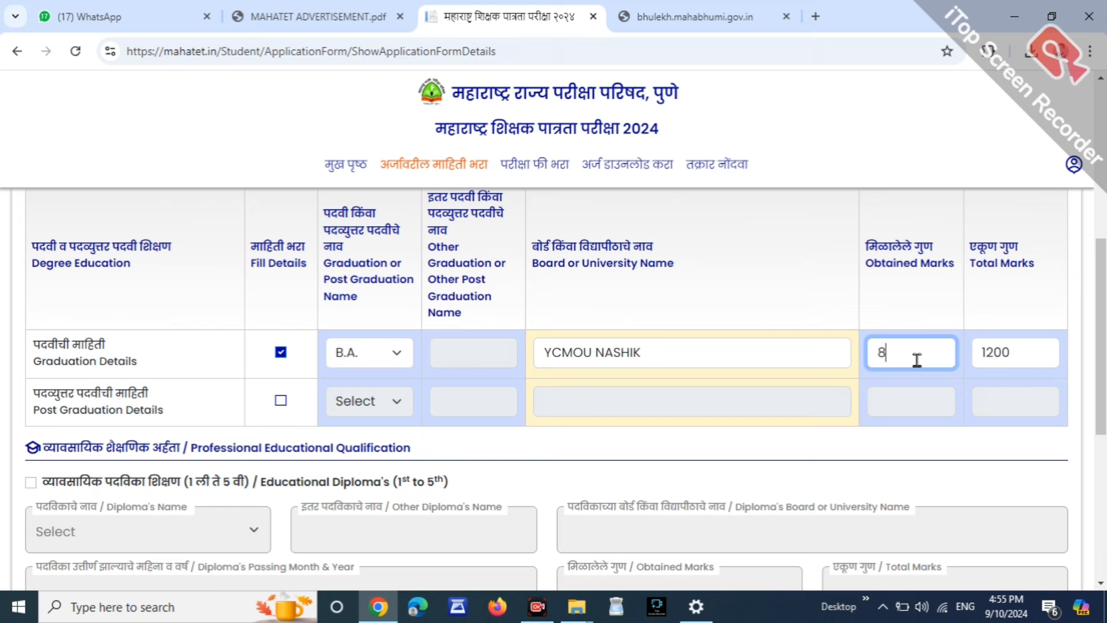
key("BackSpace")
key("BackSpace")
type("990")
left_click(930, 263)
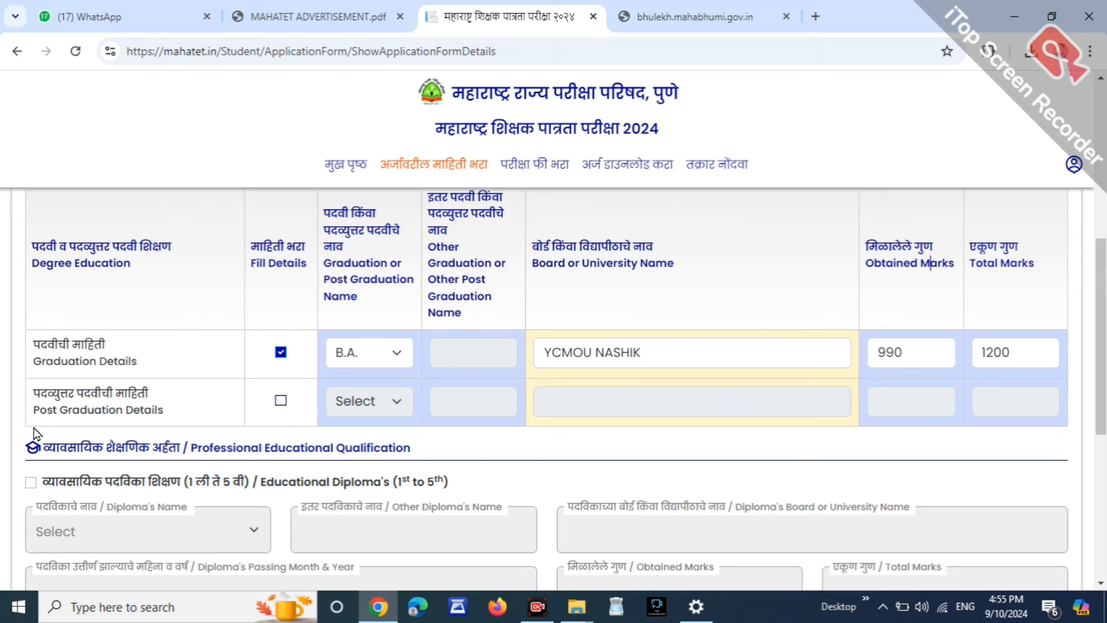
Enable the Post Graduation Details row and choose M.A. as the post graduation name.
left_click_drag(33, 410, 162, 411)
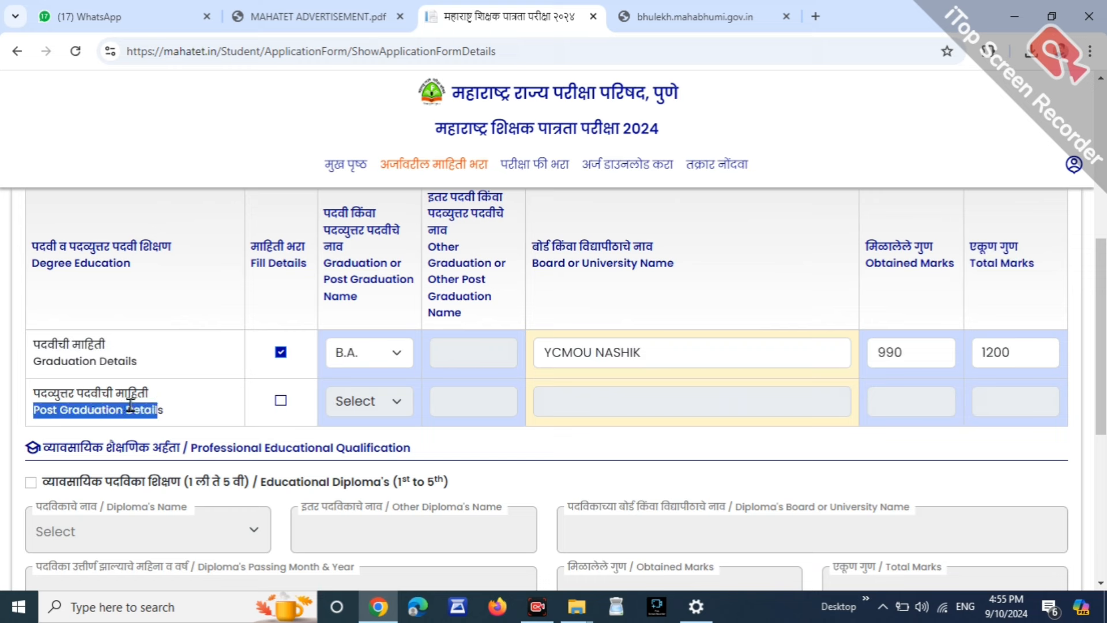
left_click(224, 419)
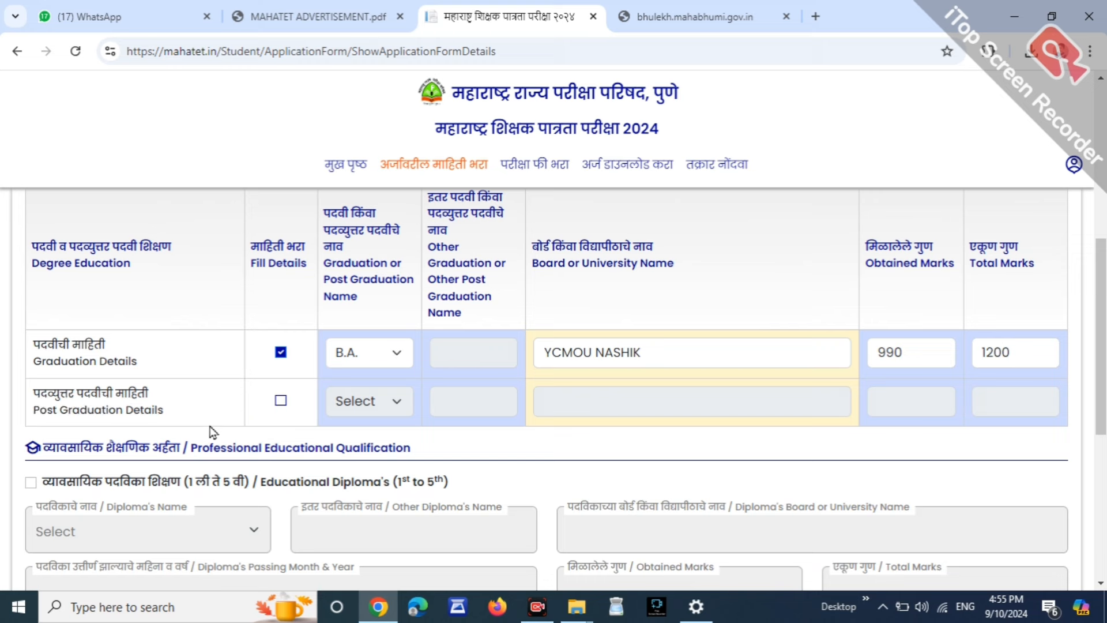
left_click(280, 401)
left_click(332, 404)
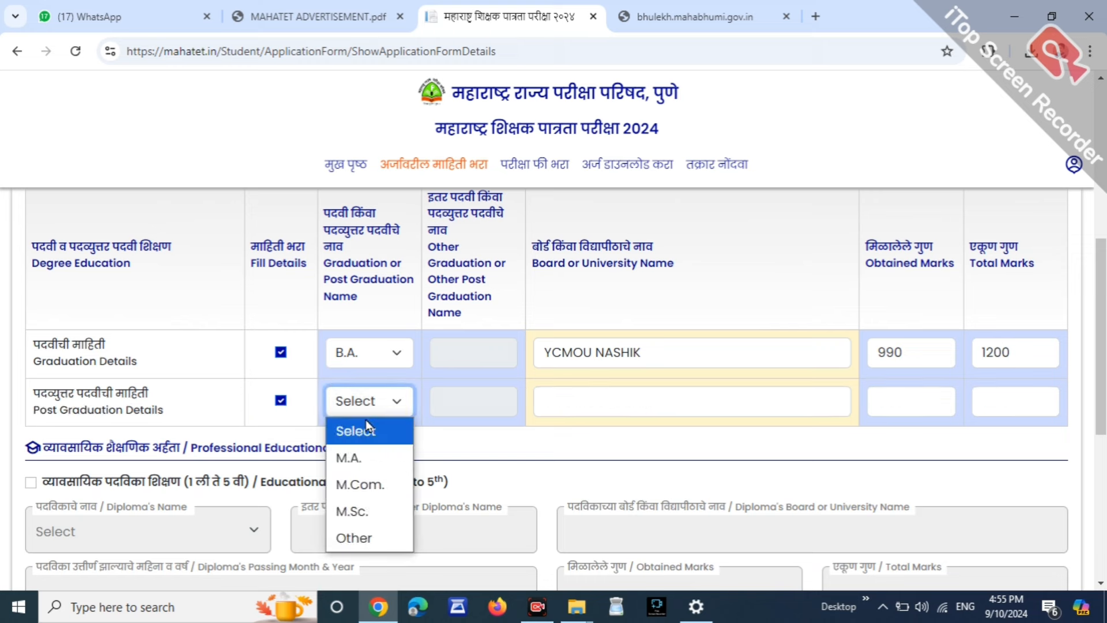
left_click(390, 468)
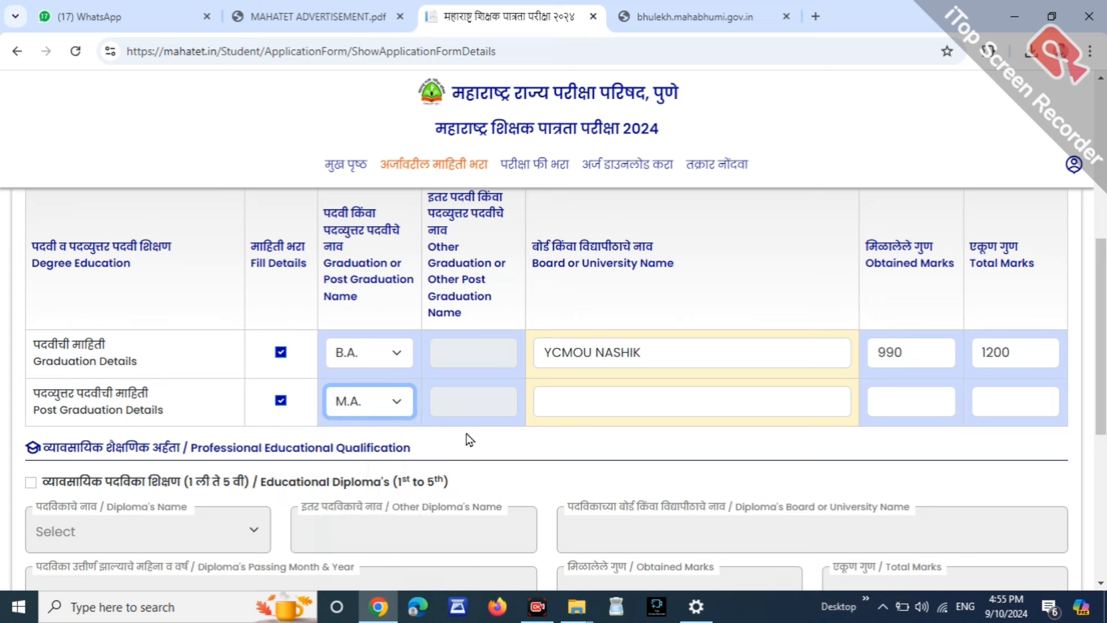
Copy the graduation university name, YCMOU NASHIK, into the post graduation row's board or university name.
left_click(603, 406)
left_click_drag(672, 363, 487, 354)
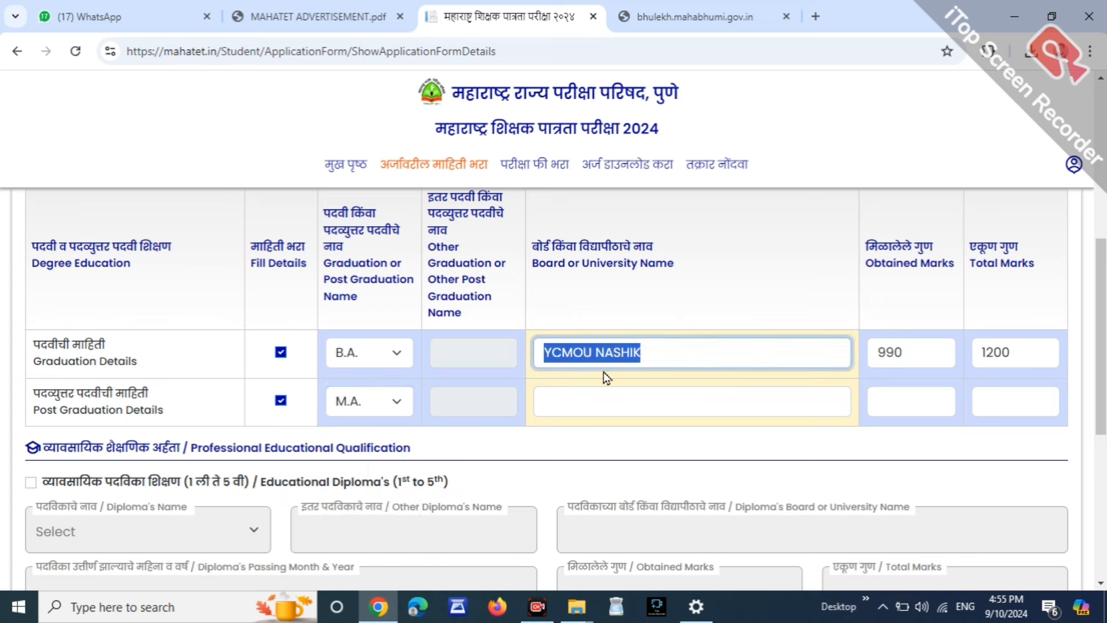
key("ctrl+c")
left_click(605, 402)
key("ctrl+v")
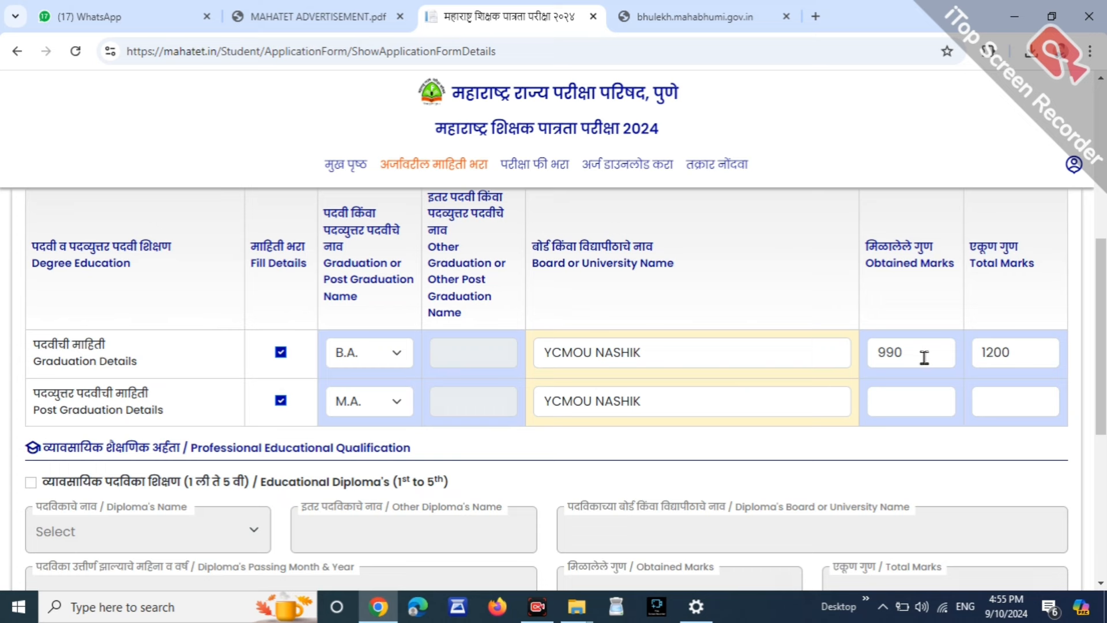
Enter 890 as the post graduation obtained marks and 1200 as the total marks.
left_click(915, 402)
left_click(1026, 396)
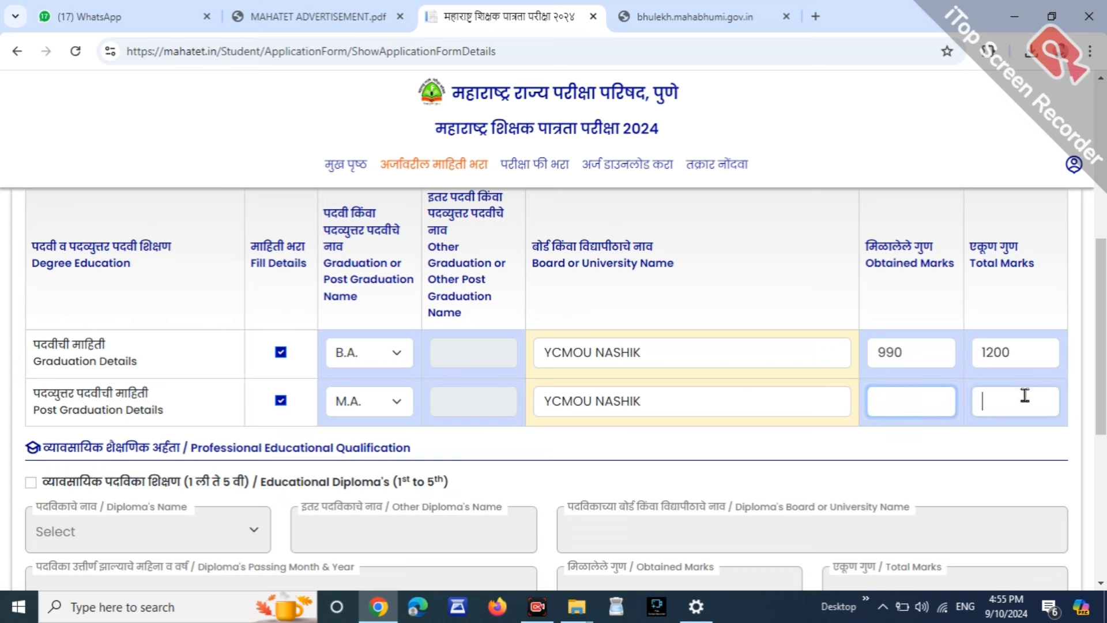
type("1200")
left_click(955, 391)
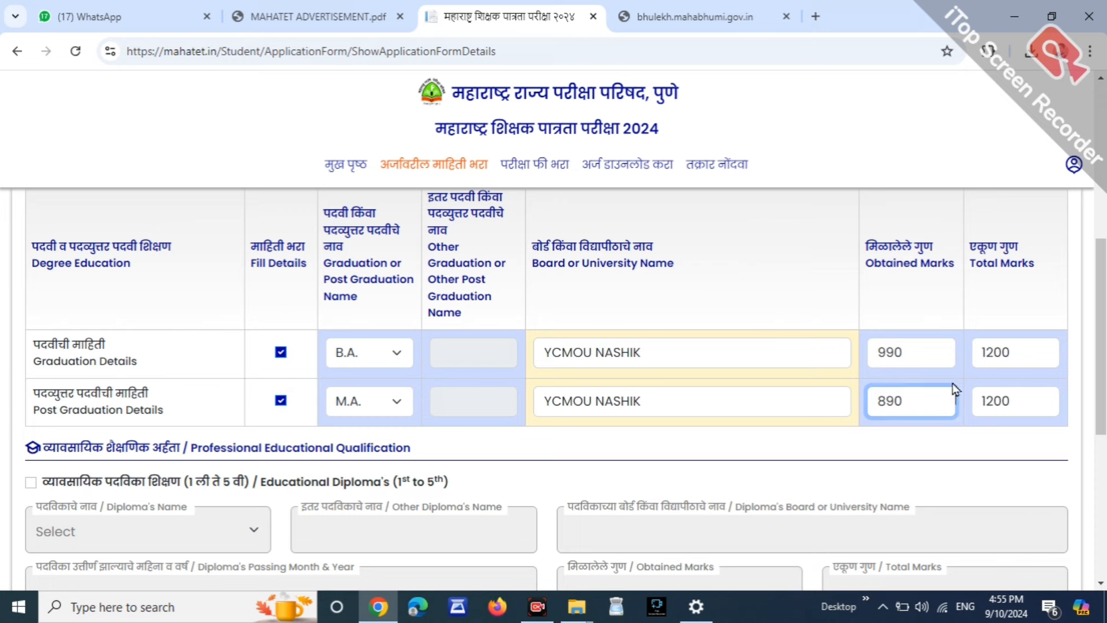
left_click(957, 392)
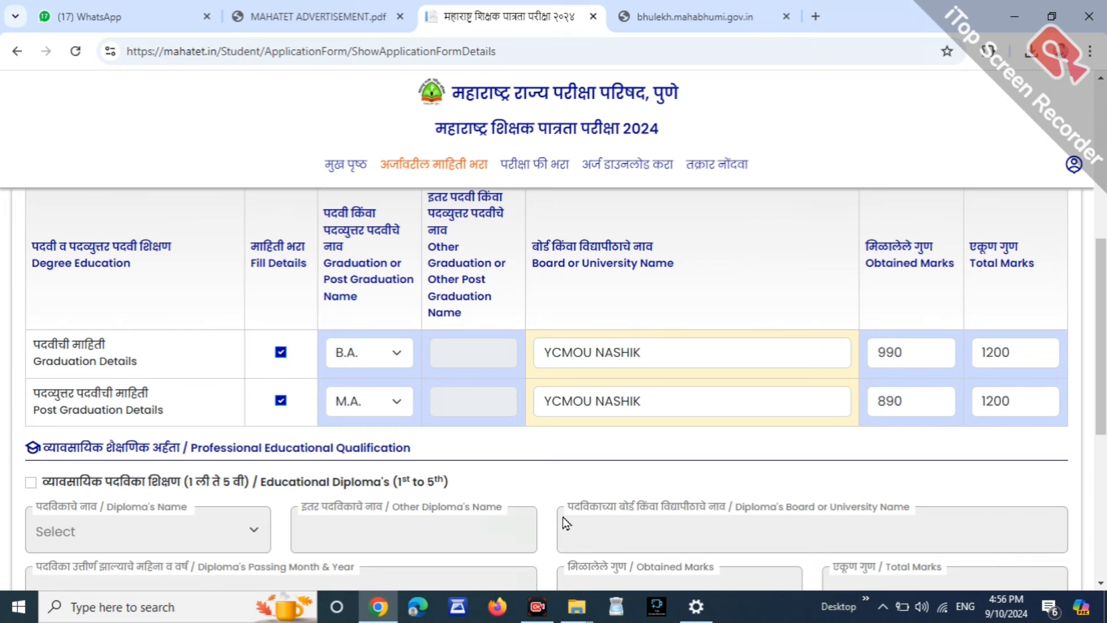
Enable both the Educational Degree (6th to 8th) and Educational Diploma's (1st to 5th) sections under Professional Educational Qualification.
scroll(570, 509, "down", 4)
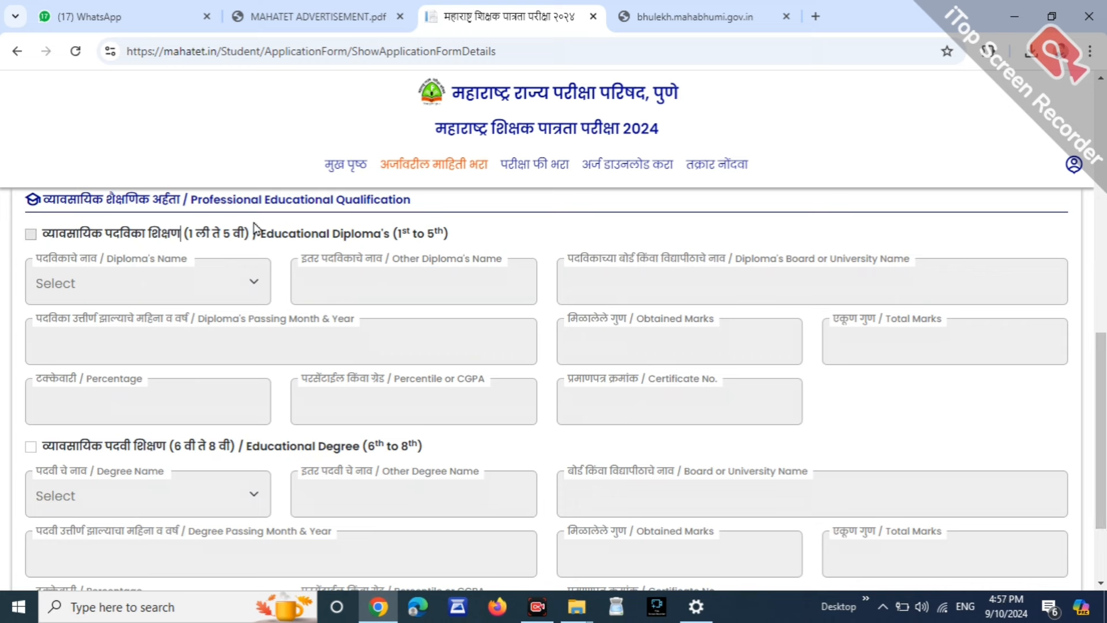
left_click_drag(40, 233, 181, 235)
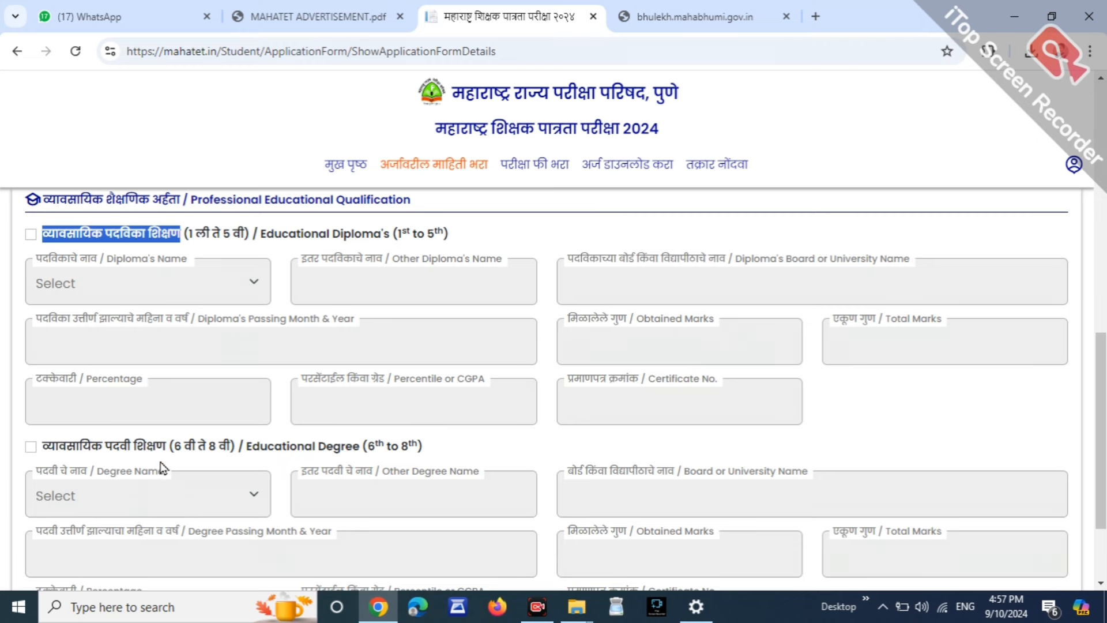
left_click_drag(169, 446, 242, 448)
left_click(282, 448)
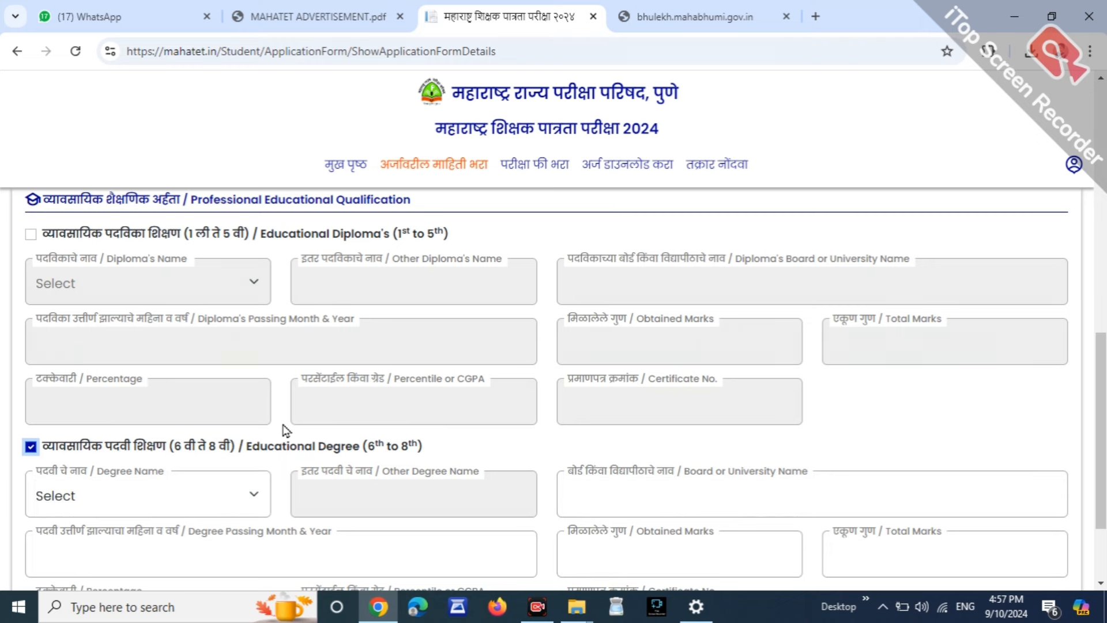
scroll(288, 429, "down", 1)
scroll(321, 420, "up", 1)
left_click(32, 235)
Look through the diploma name options and passing month field, and switch the Educational Diploma's section off and on again.
left_click(117, 288)
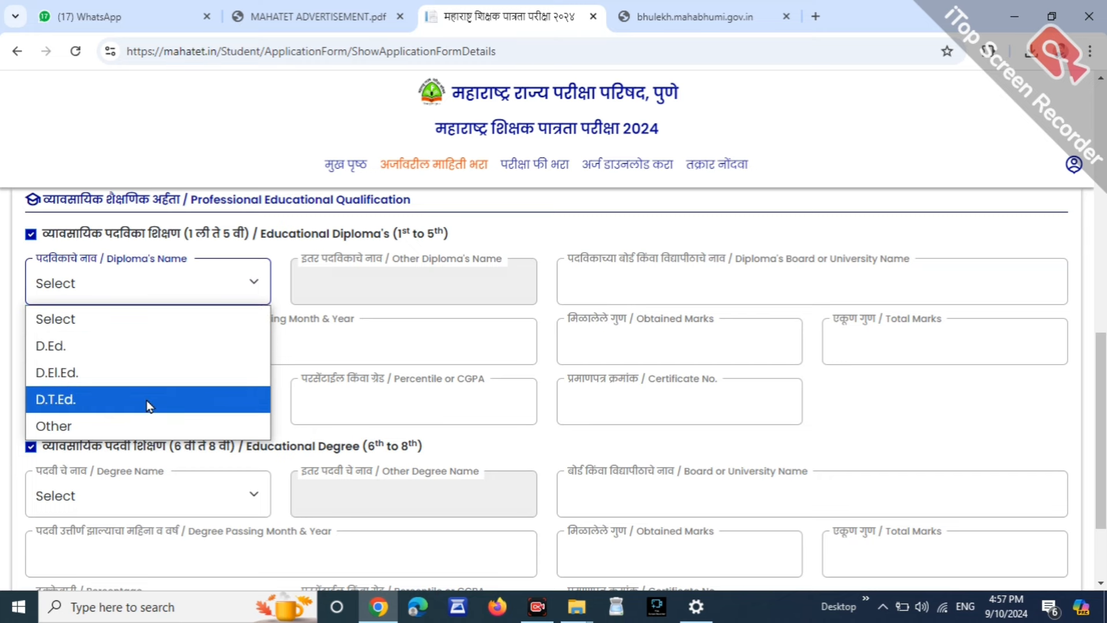
left_click(294, 352)
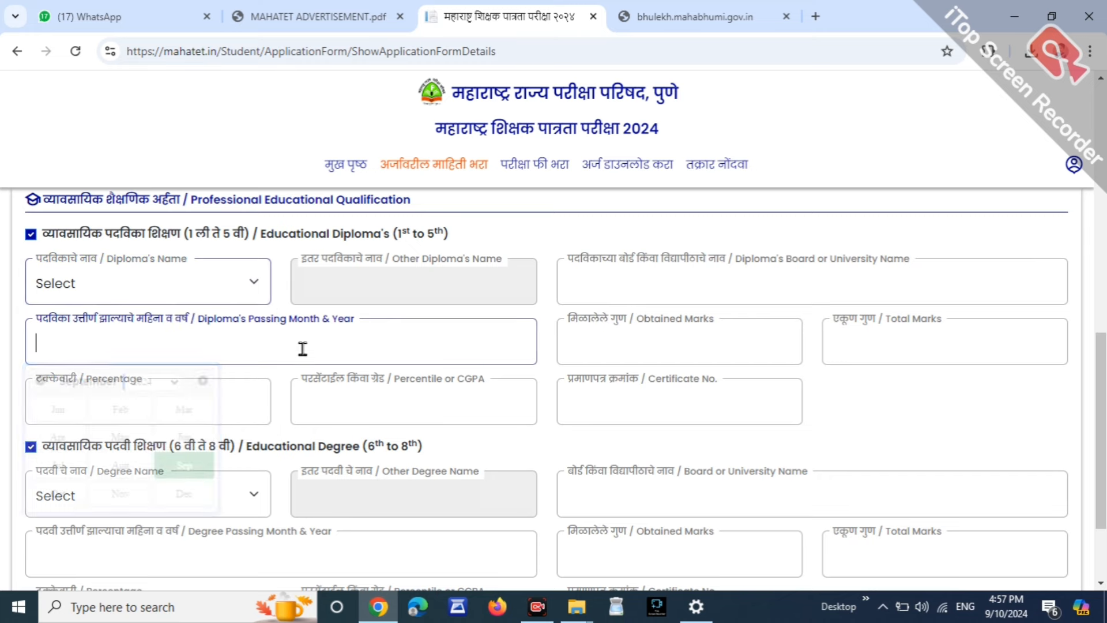
left_click(162, 292)
left_click(249, 235)
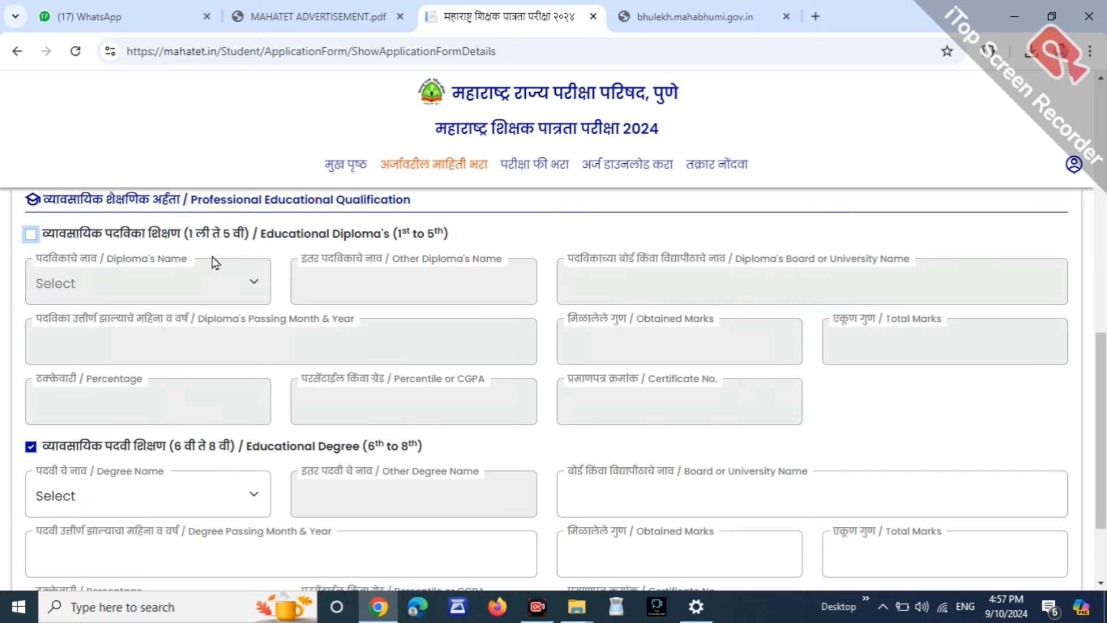
left_click(31, 236)
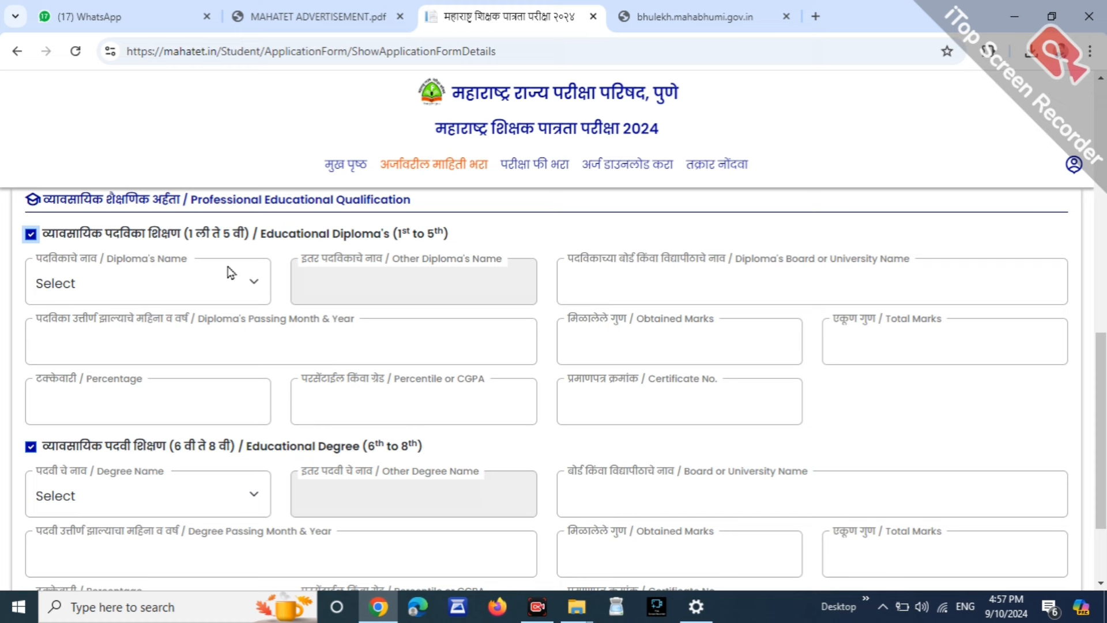
Select D.Ed. as the diploma name and go through the remaining empty diploma fields up to the certificate number.
left_click(142, 290)
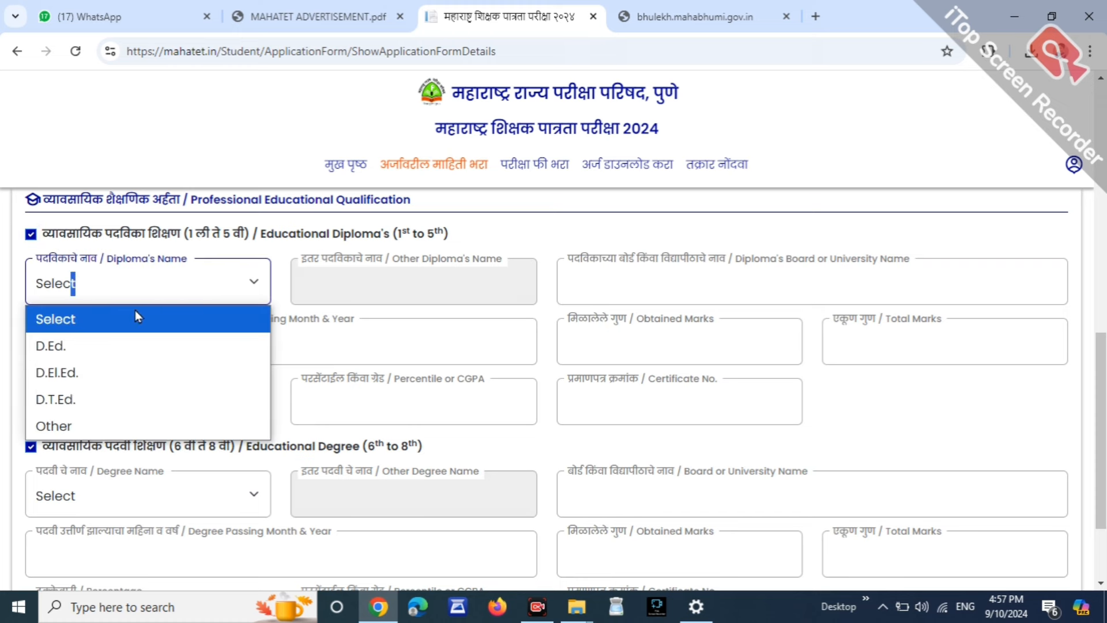
left_click(99, 346)
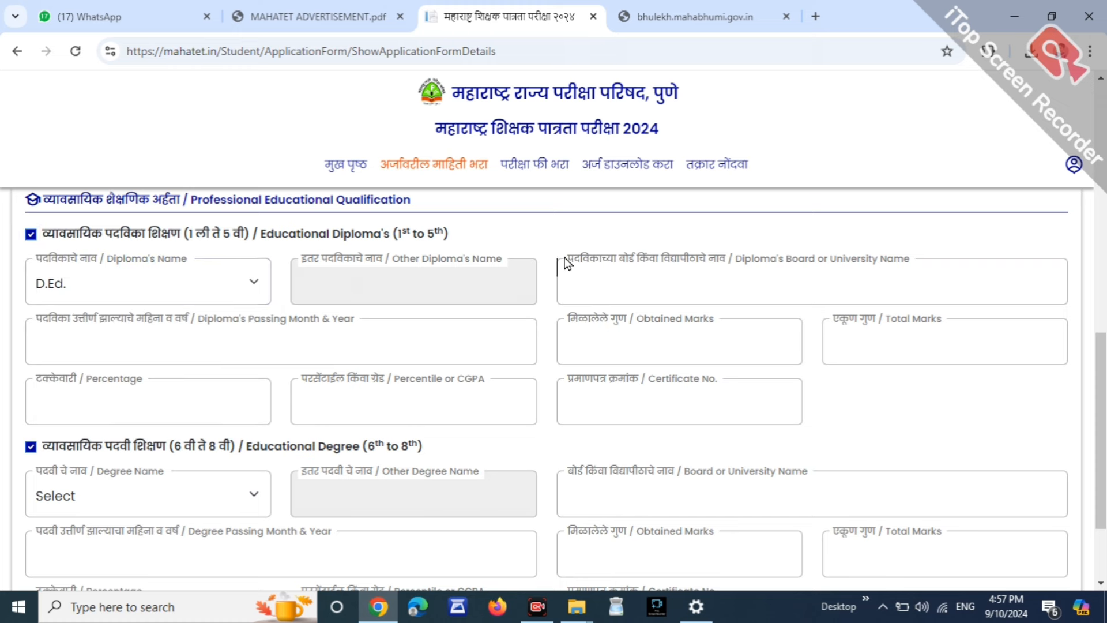
left_click(226, 326)
left_click(612, 326)
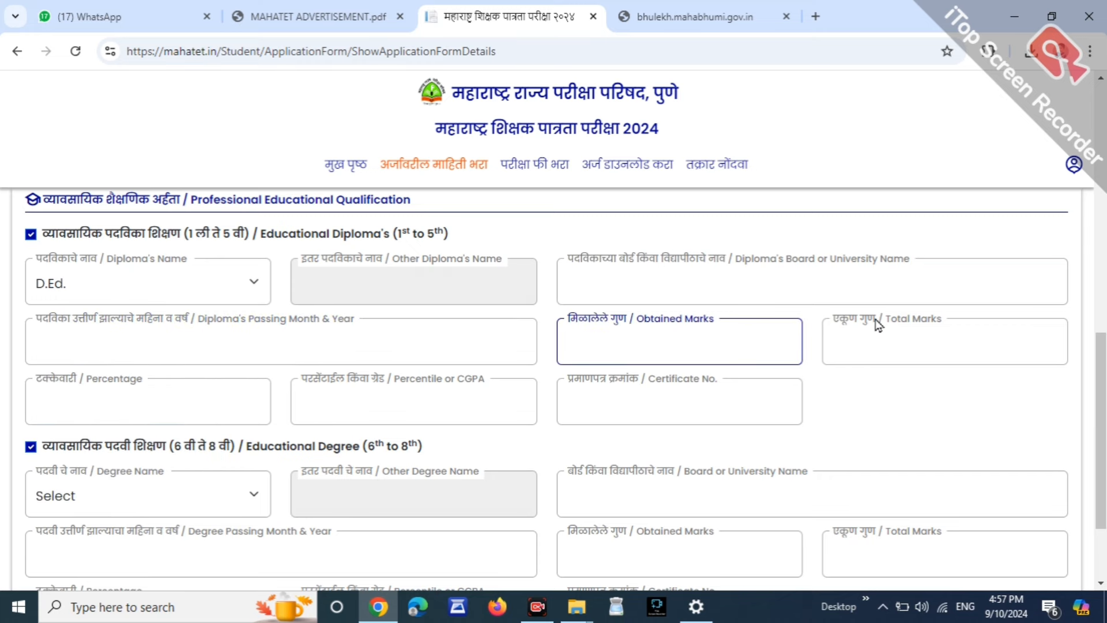
left_click(900, 321)
left_click(78, 383)
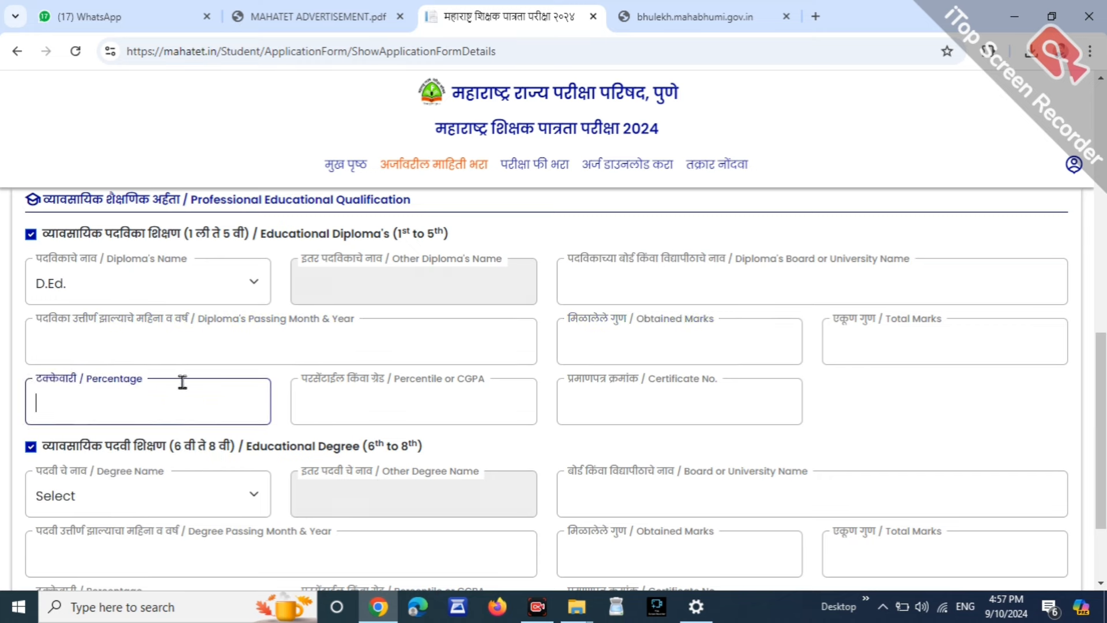
left_click(403, 383)
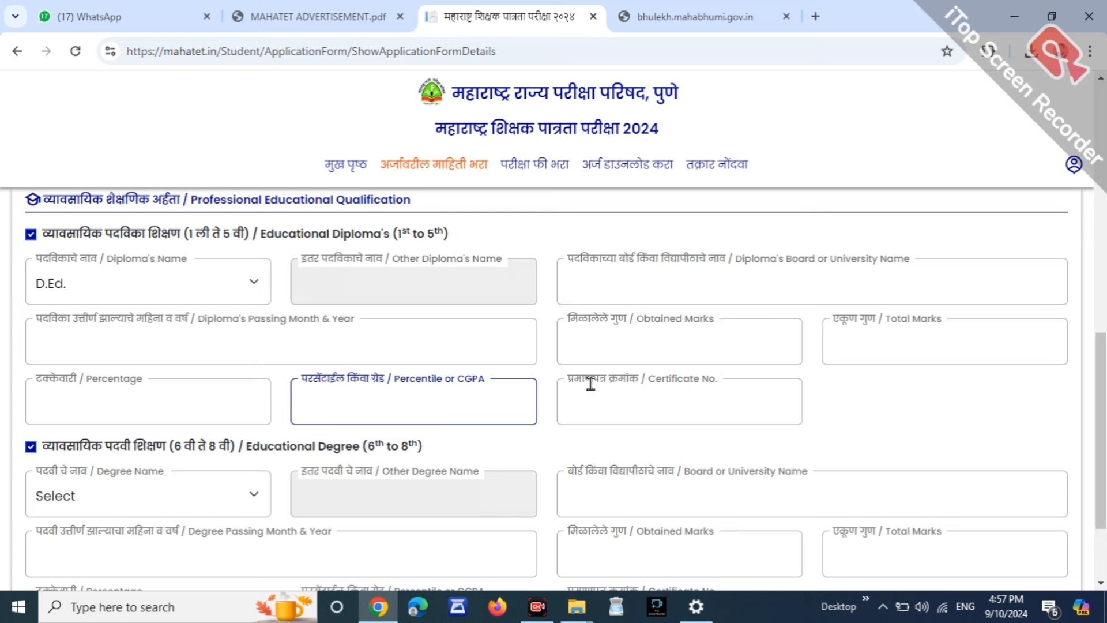
left_click(612, 383)
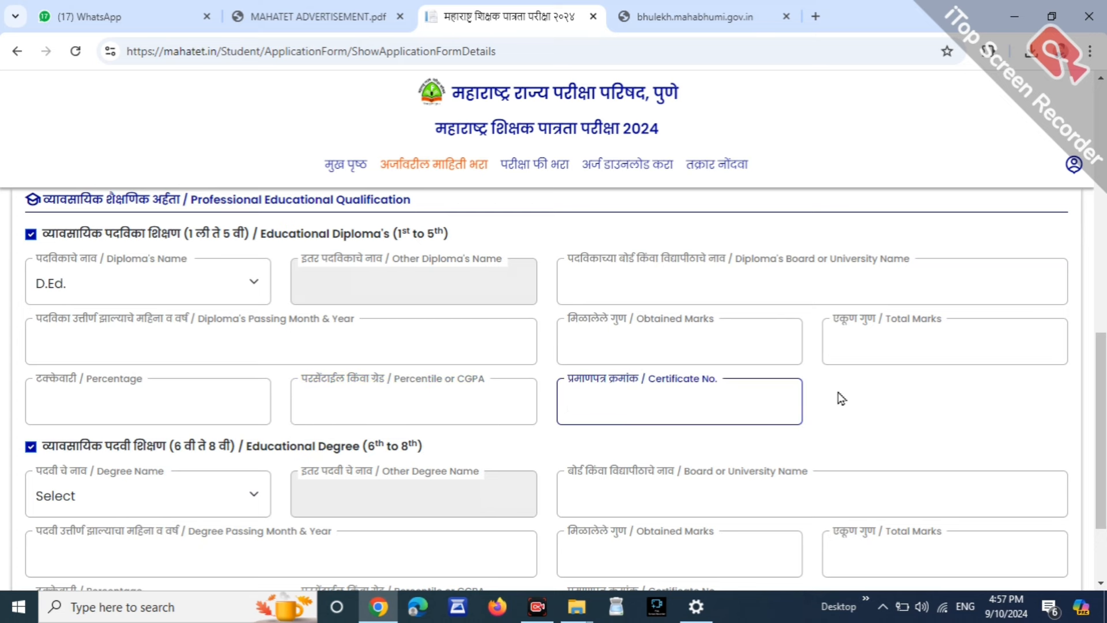
left_click(859, 411)
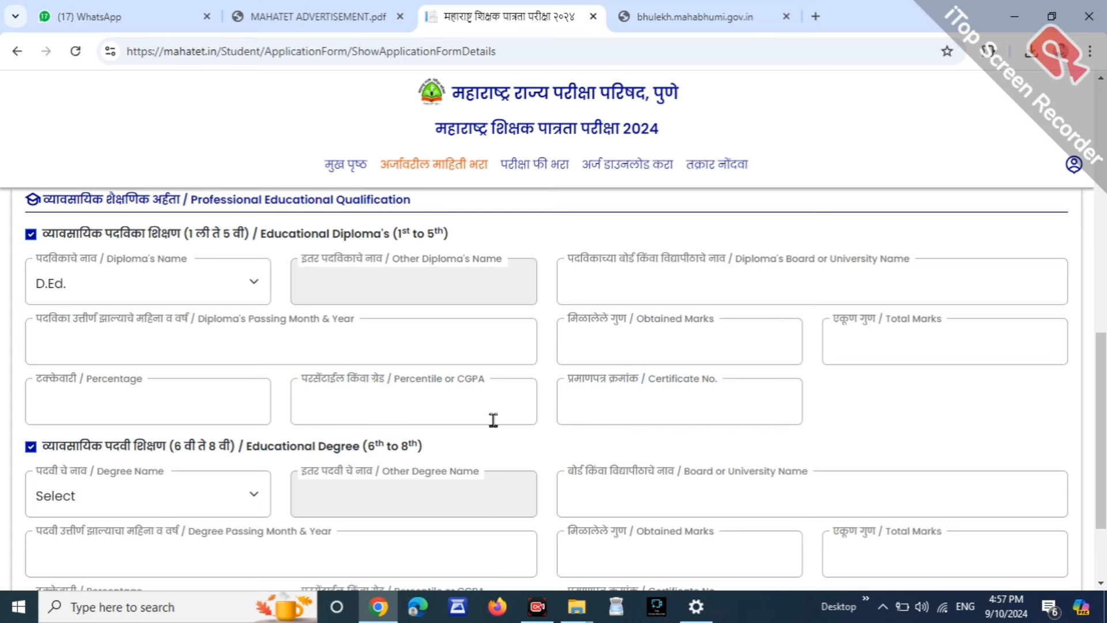
Disable the Educational Diploma's (1st to 5th) section, keeping the Educational Degree (6th to 8th) section enabled.
left_click(31, 236)
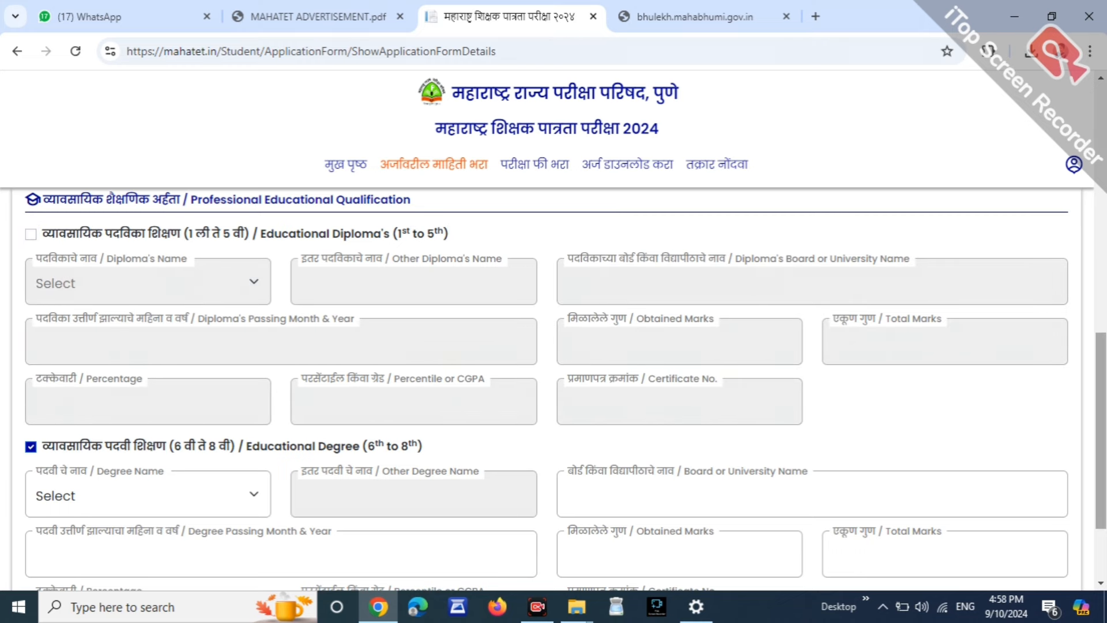
scroll(1100, 432, "down", 1)
scroll(1100, 432, "down", 2)
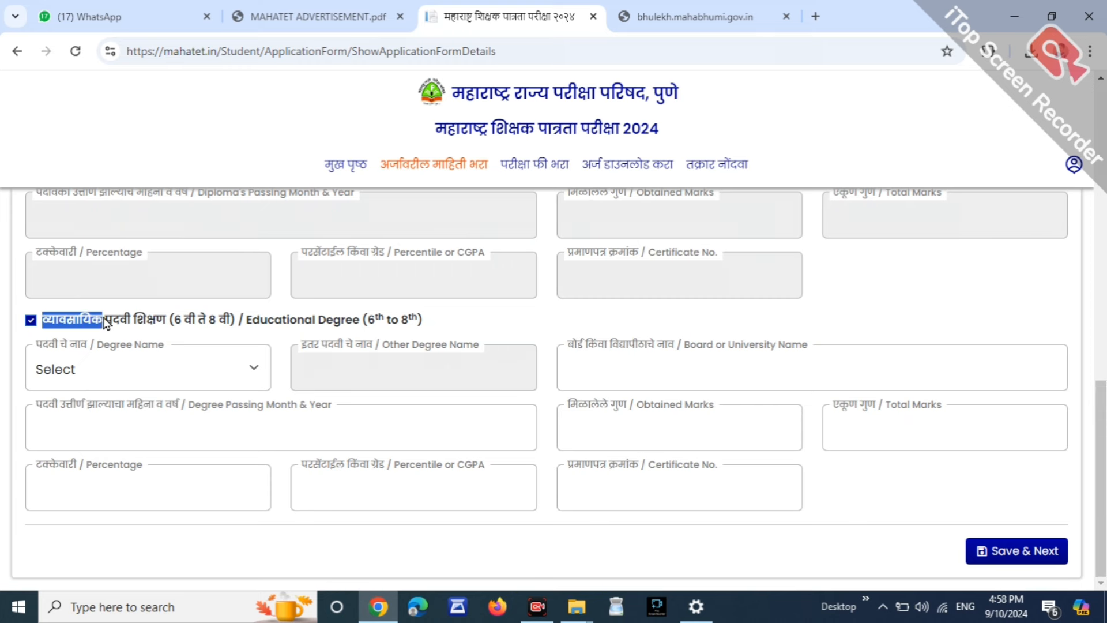
left_click(144, 321)
left_click(32, 321)
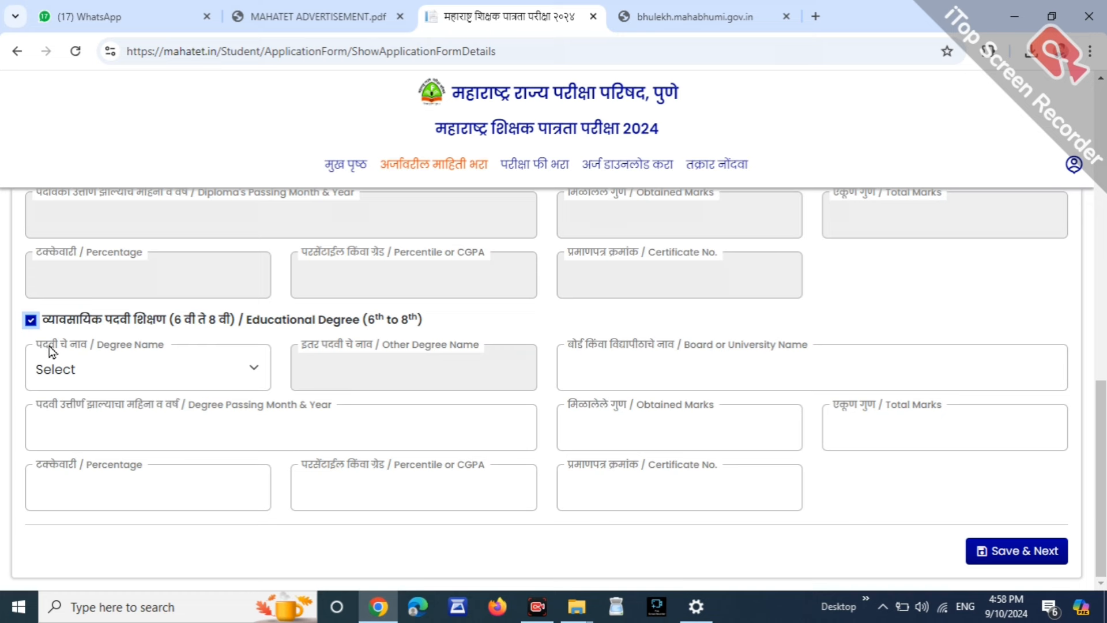
left_click(86, 358)
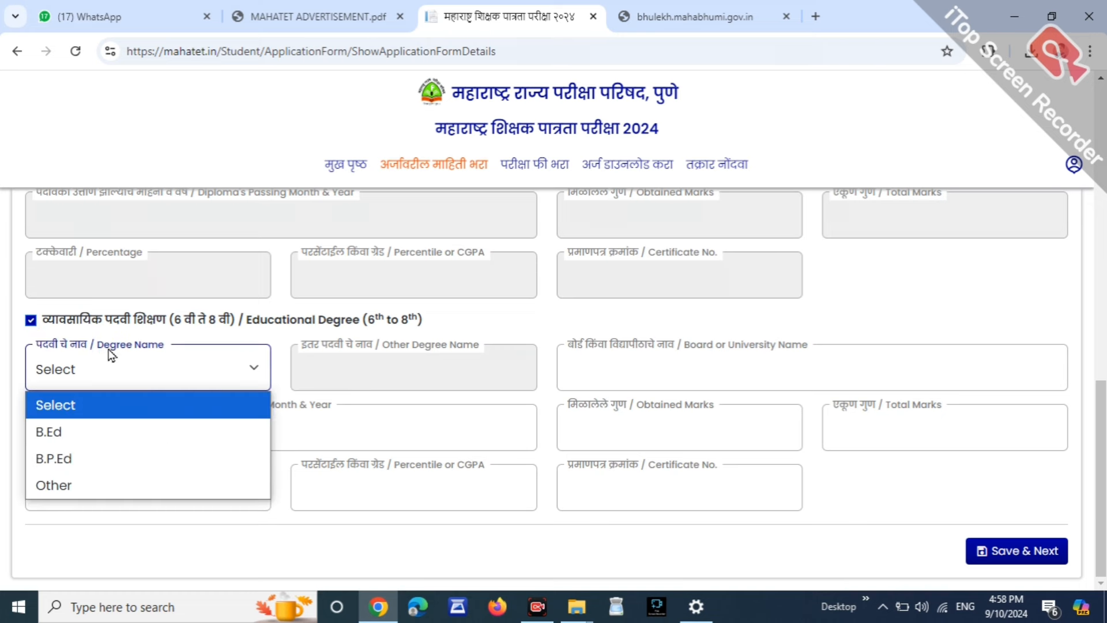
left_click(98, 434)
left_click(305, 328)
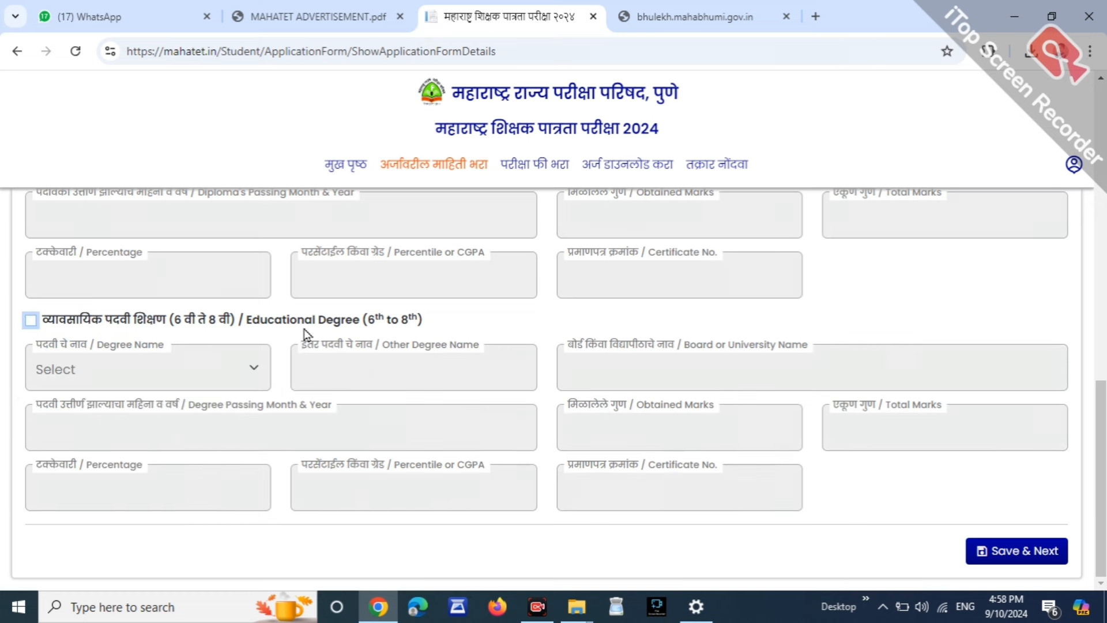
left_click(31, 320)
left_click(59, 363)
left_click(56, 430)
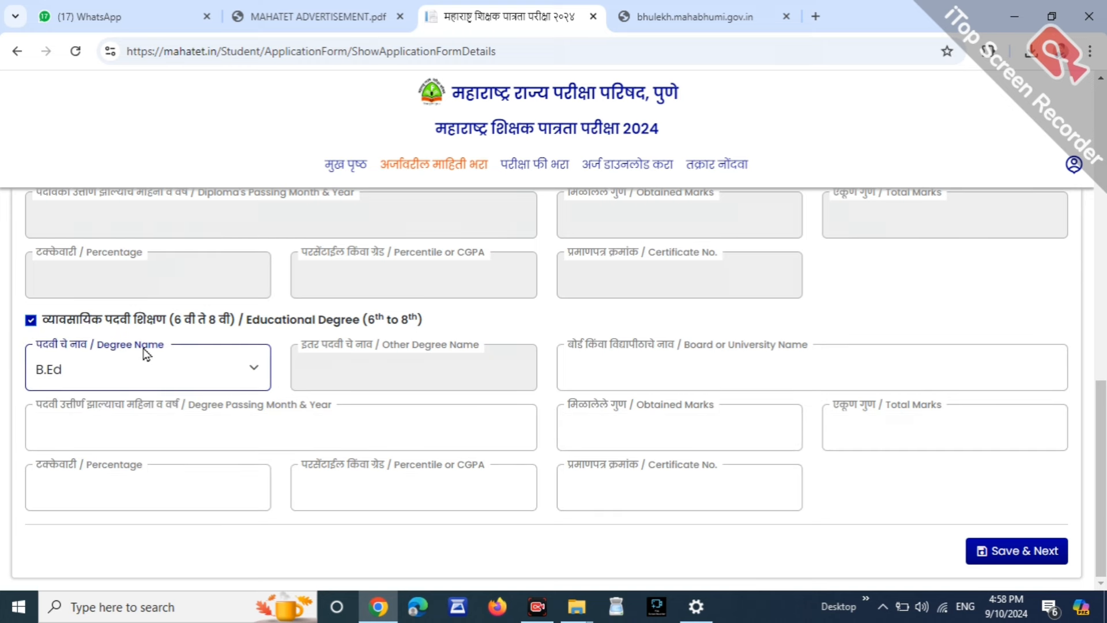
left_click(171, 330)
left_click(32, 325)
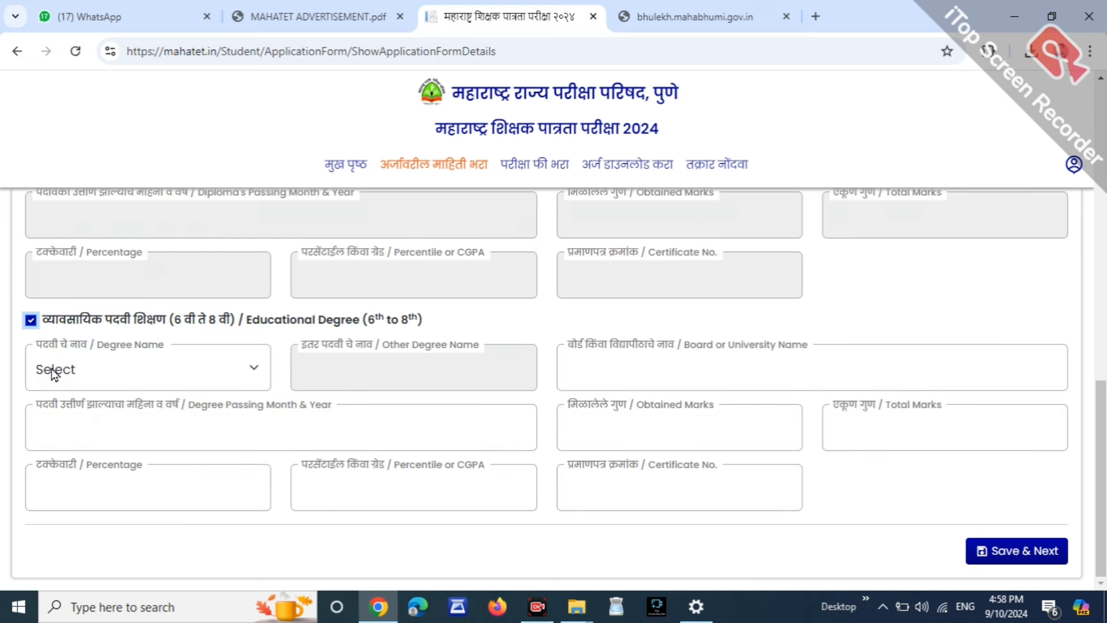
Select B.Ed as the degree name in the Educational Degree (6th to 8th) section.
left_click(51, 368)
left_click(74, 430)
left_click(362, 388)
Paste Dr. Babasaheb Ambedkar Marathwada University as the B.Ed degree's board or university name.
left_click(577, 349)
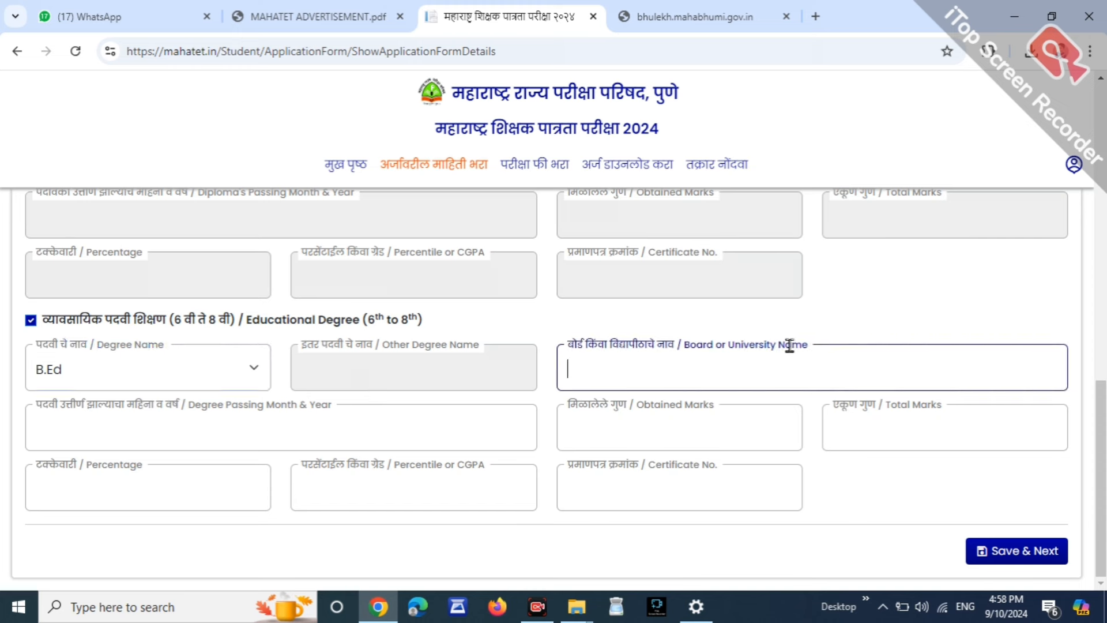
left_click(604, 349)
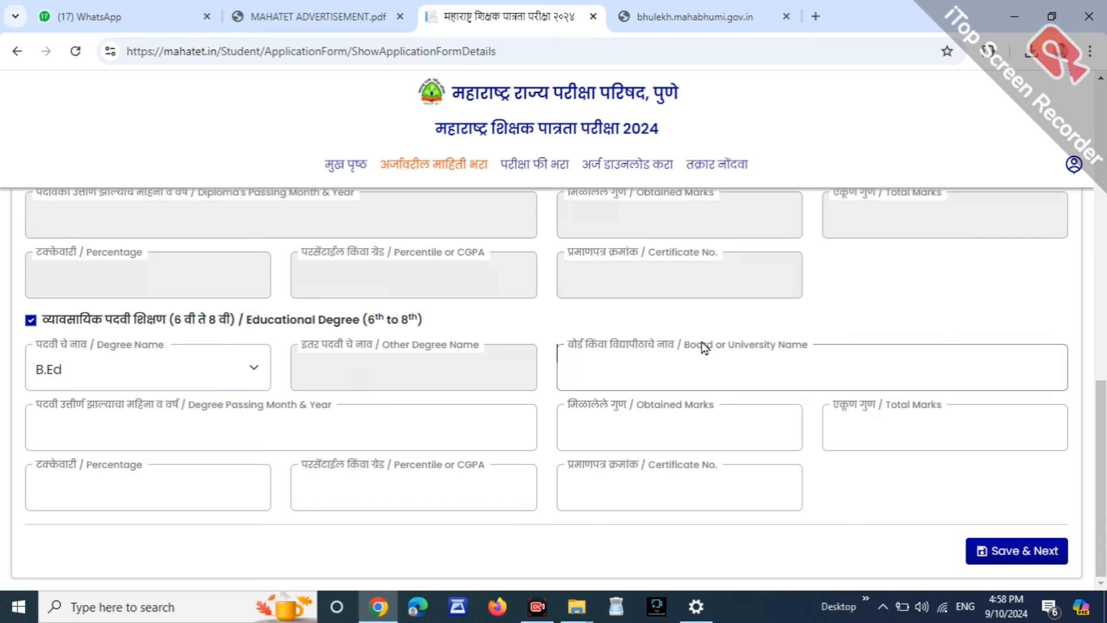
left_click(642, 375)
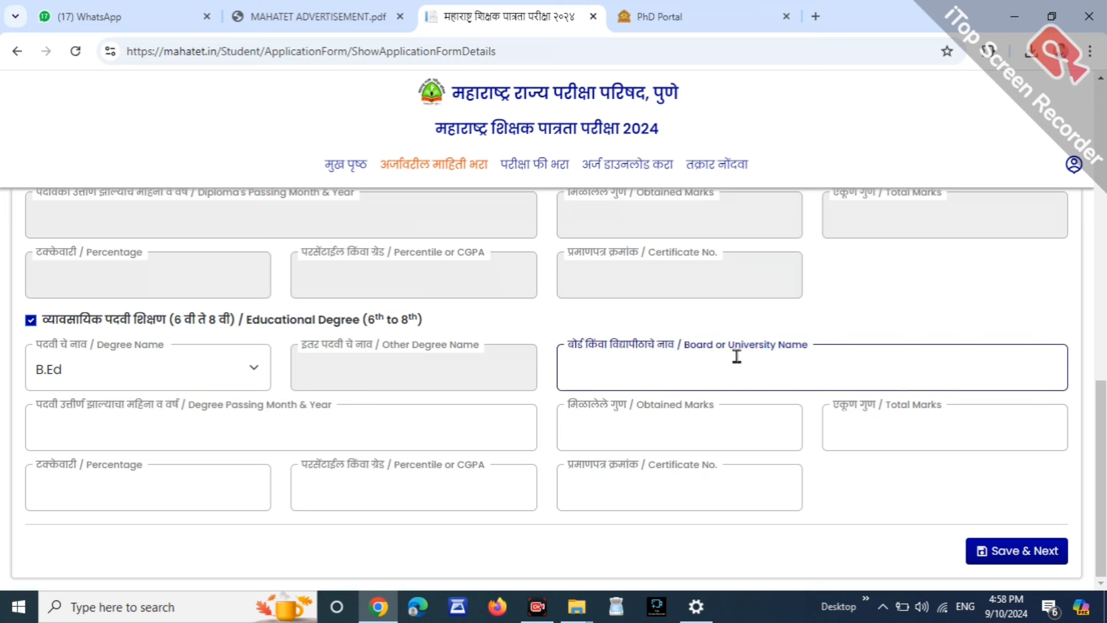
key("ctrl+v")
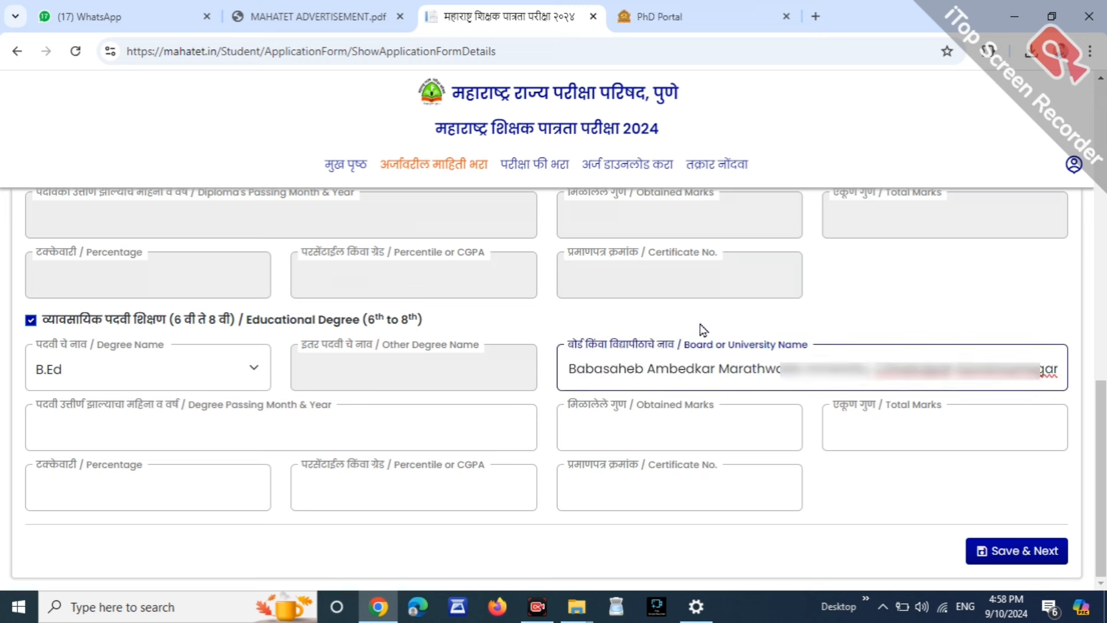
left_click(704, 330)
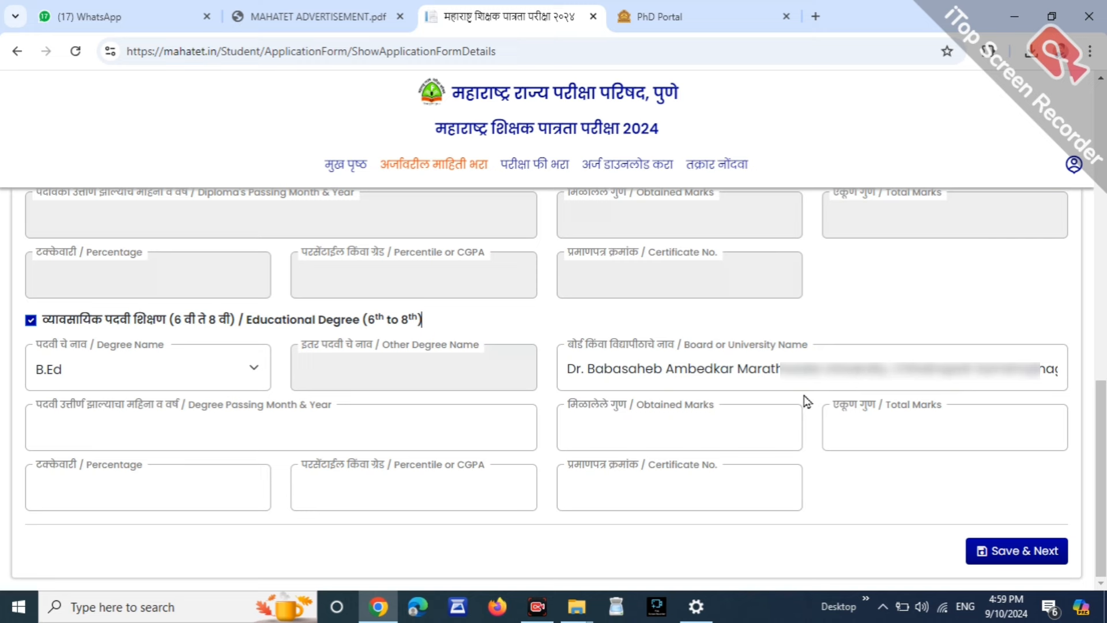
Set the B.Ed degree's passing month and year to Jun-2024.
left_click(293, 409)
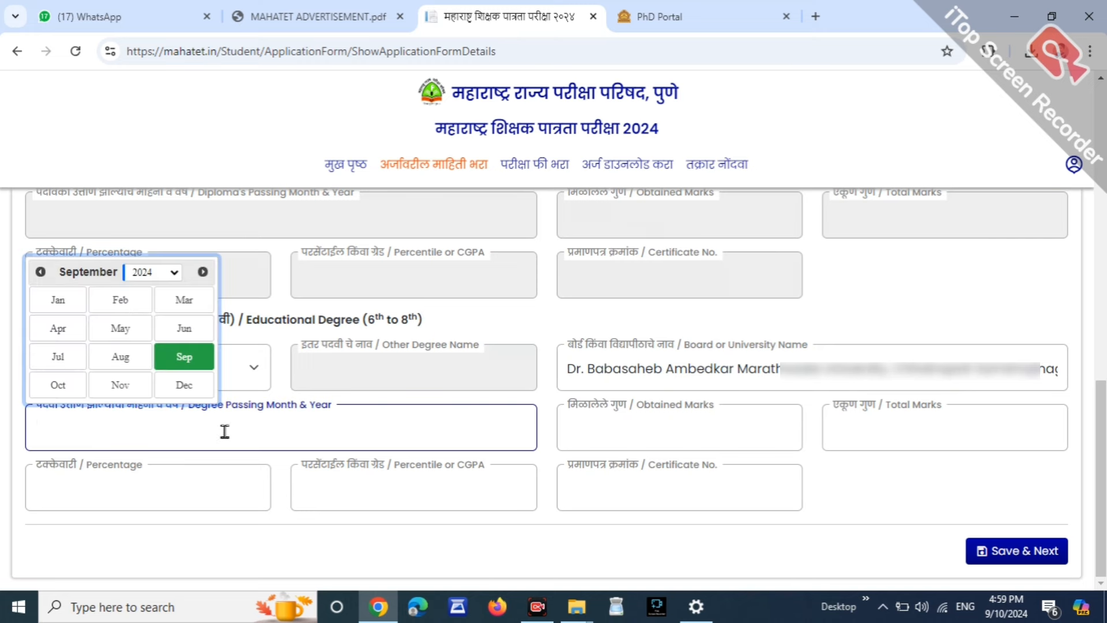
left_click(157, 272)
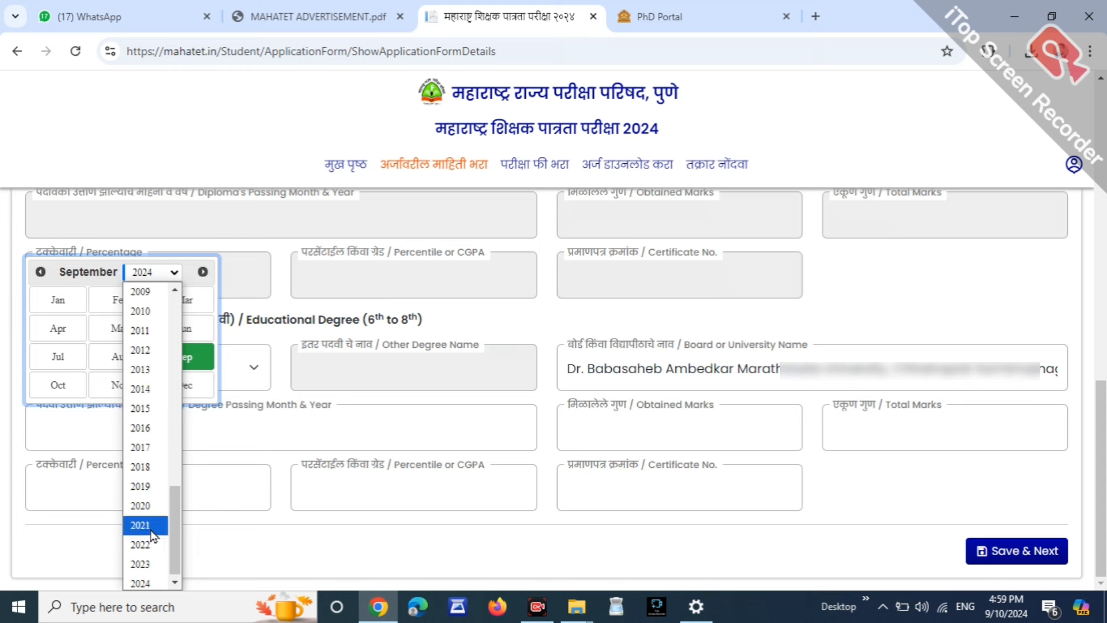
scroll(150, 524, "down", 1)
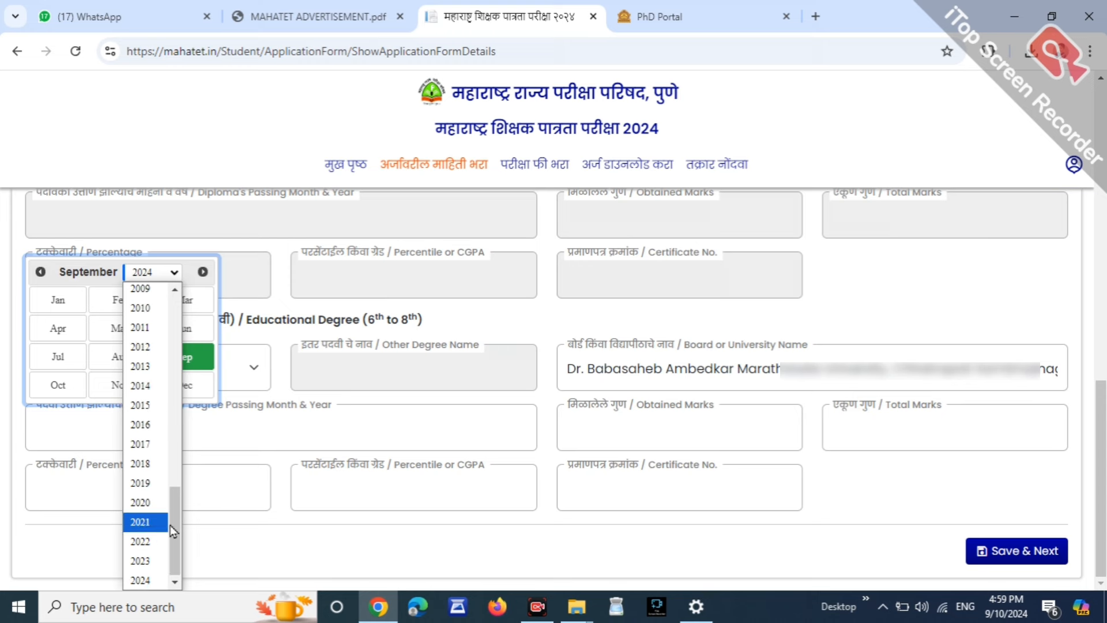
left_click(145, 578)
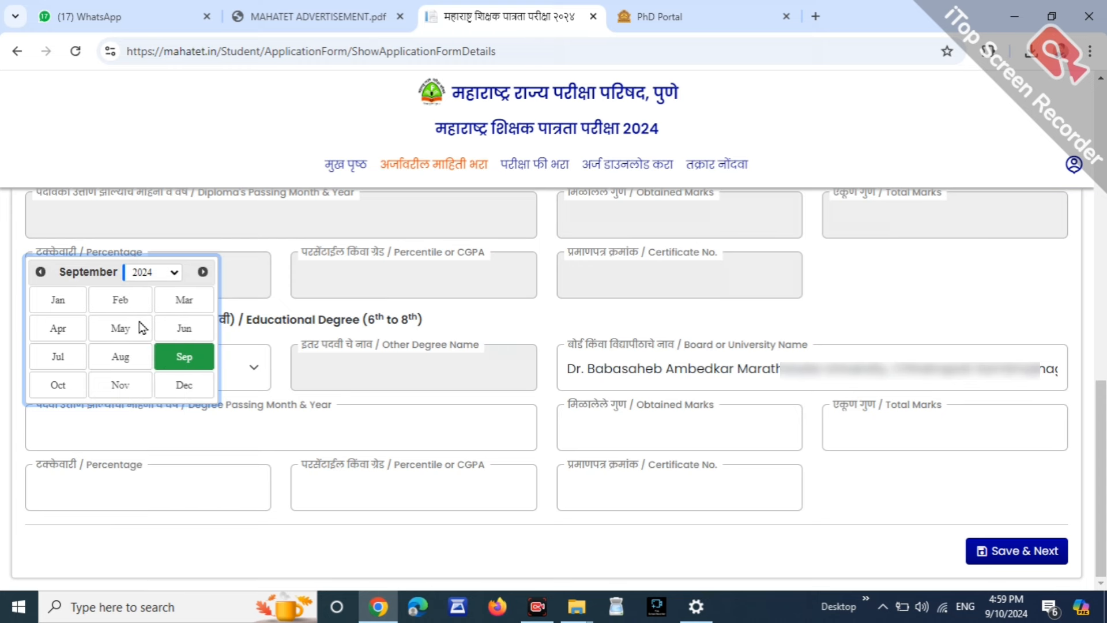
left_click(103, 358)
Enter 780 as the B.Ed degree's obtained marks and 1200 as the total marks.
left_click(578, 406)
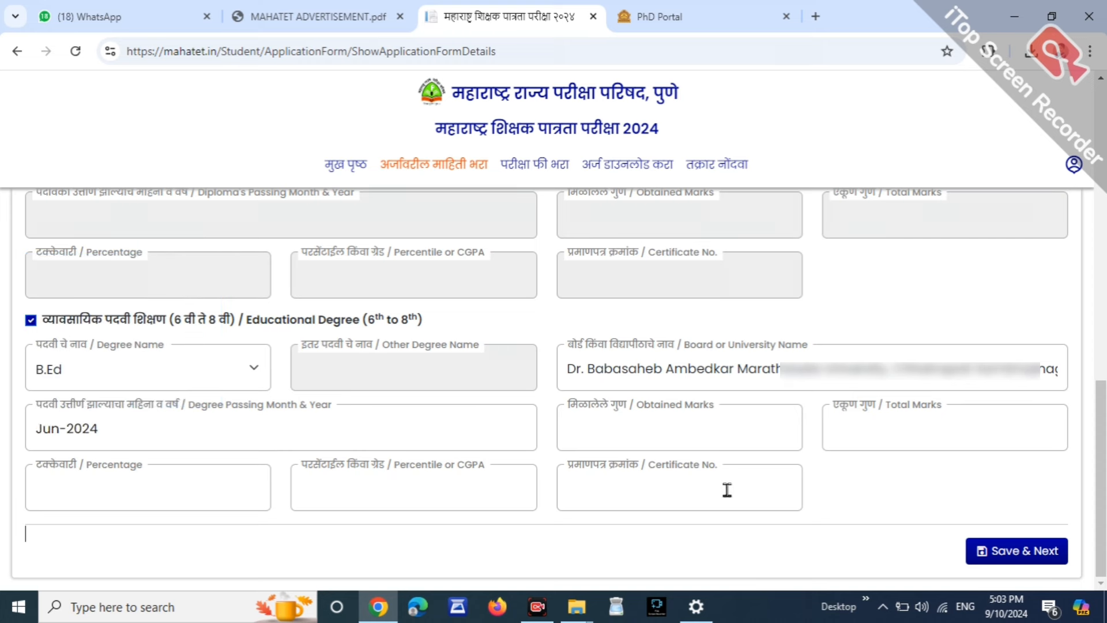
left_click(690, 426)
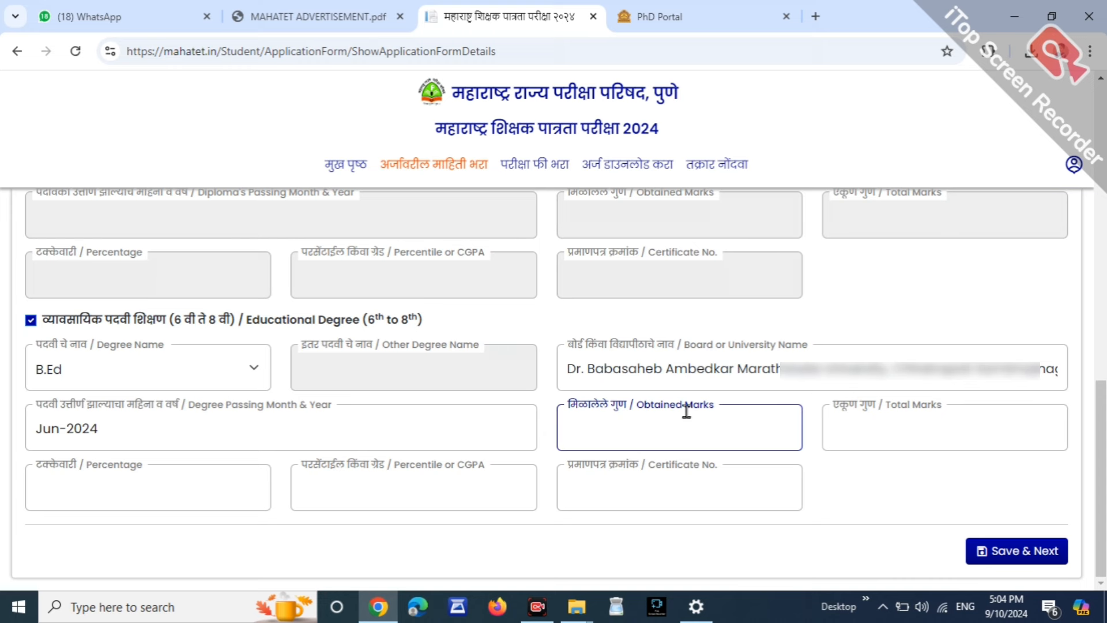
type("780")
left_click(882, 430)
type("12")
type("00")
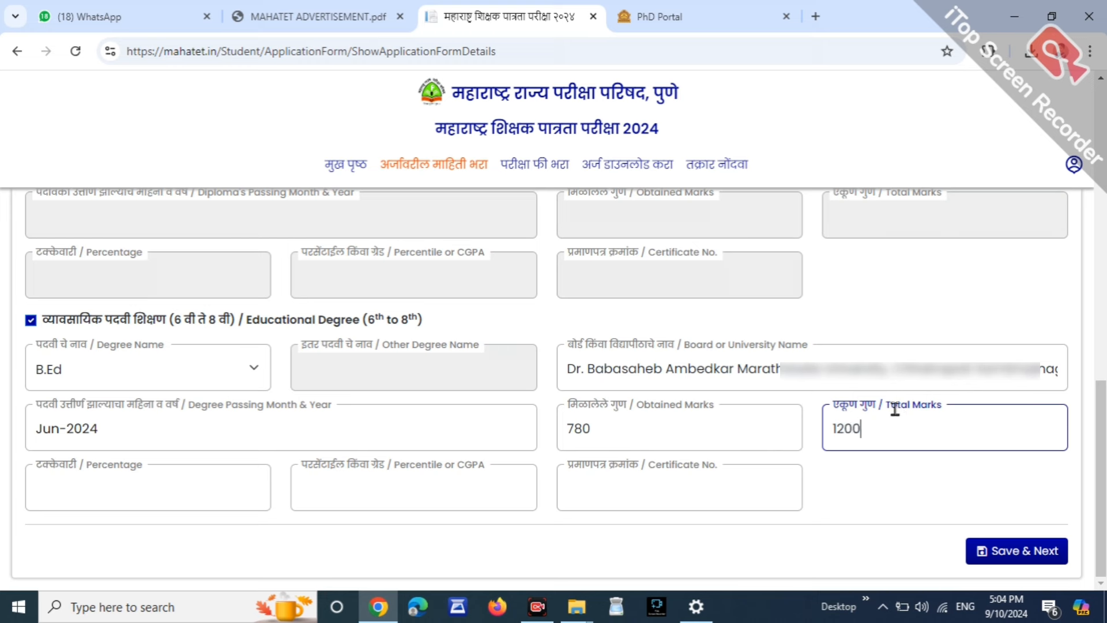
left_click(882, 507)
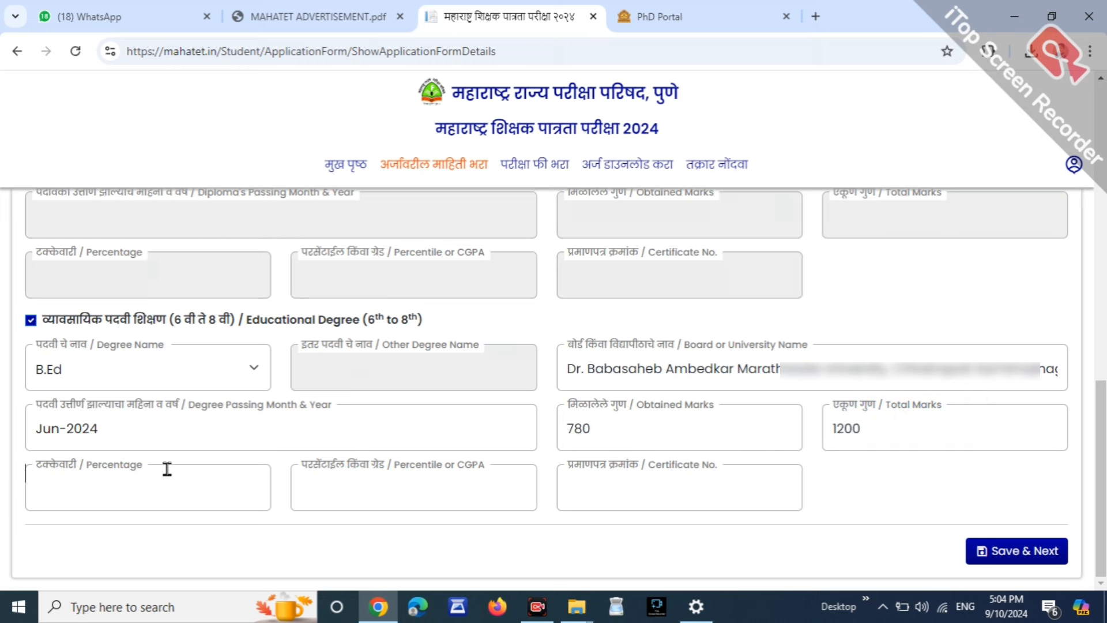
Set the B.Ed degree's percentage to 65.
left_click(77, 499)
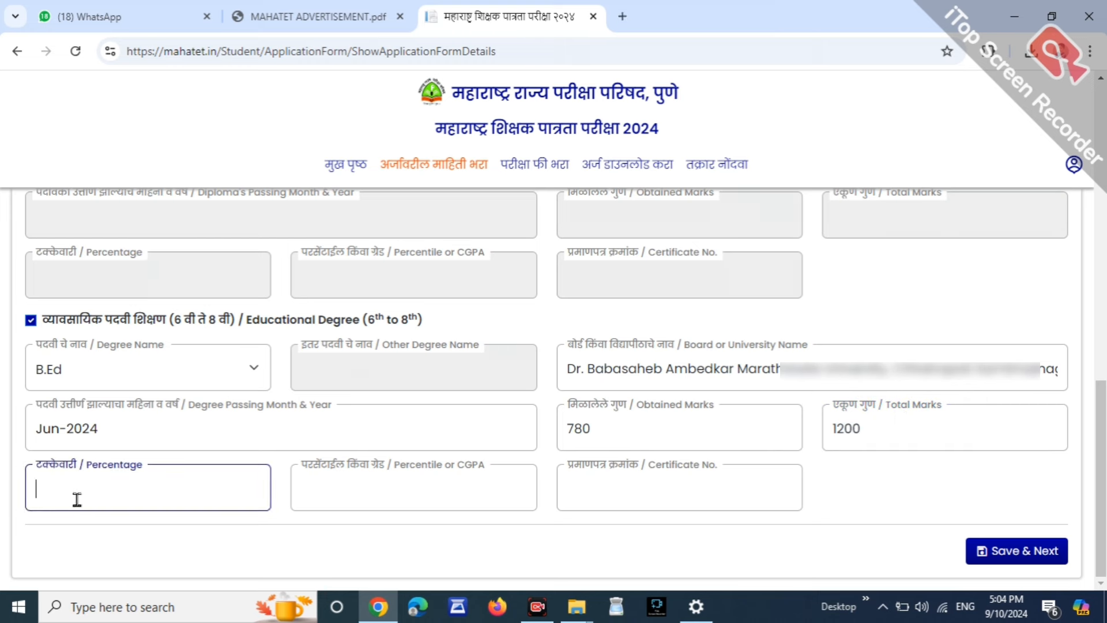
left_click(138, 523)
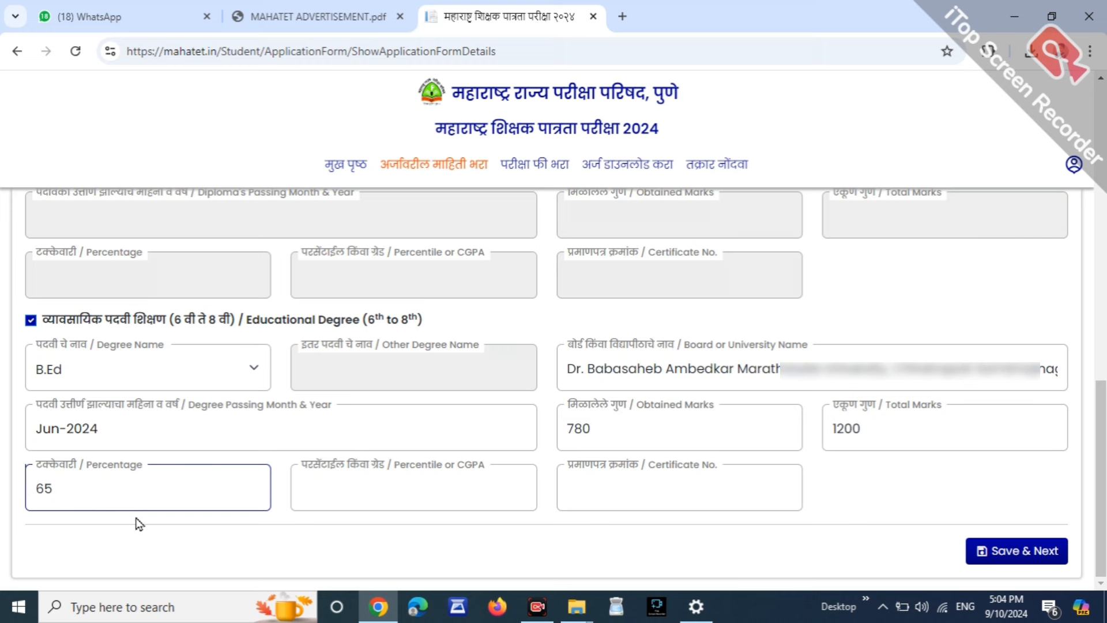
left_click(168, 496)
type("6500")
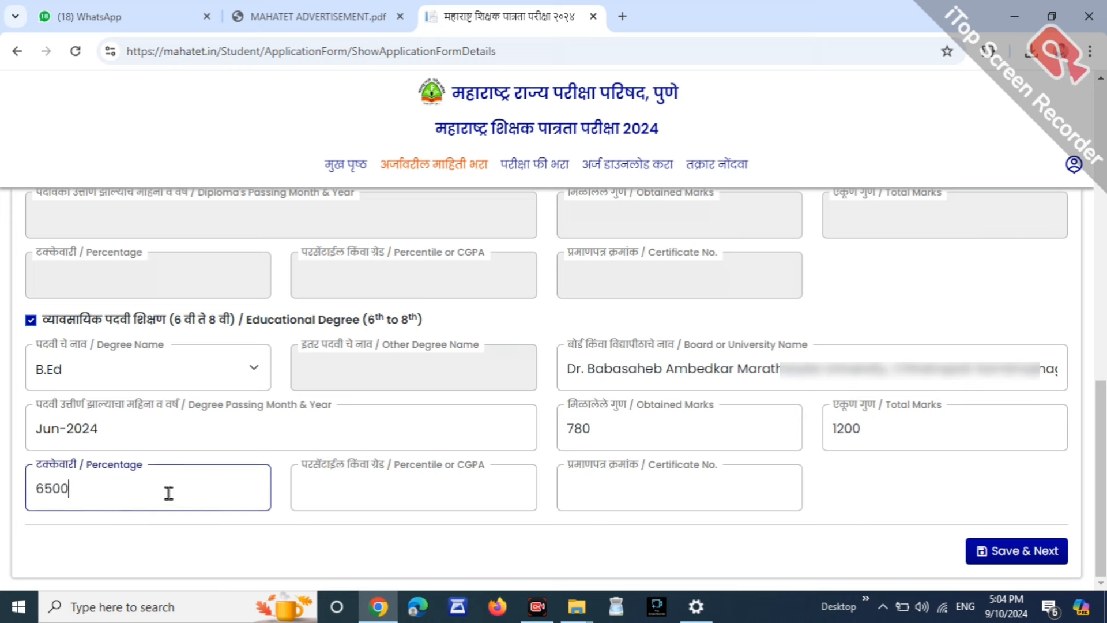
key("BackSpace")
left_click(185, 535)
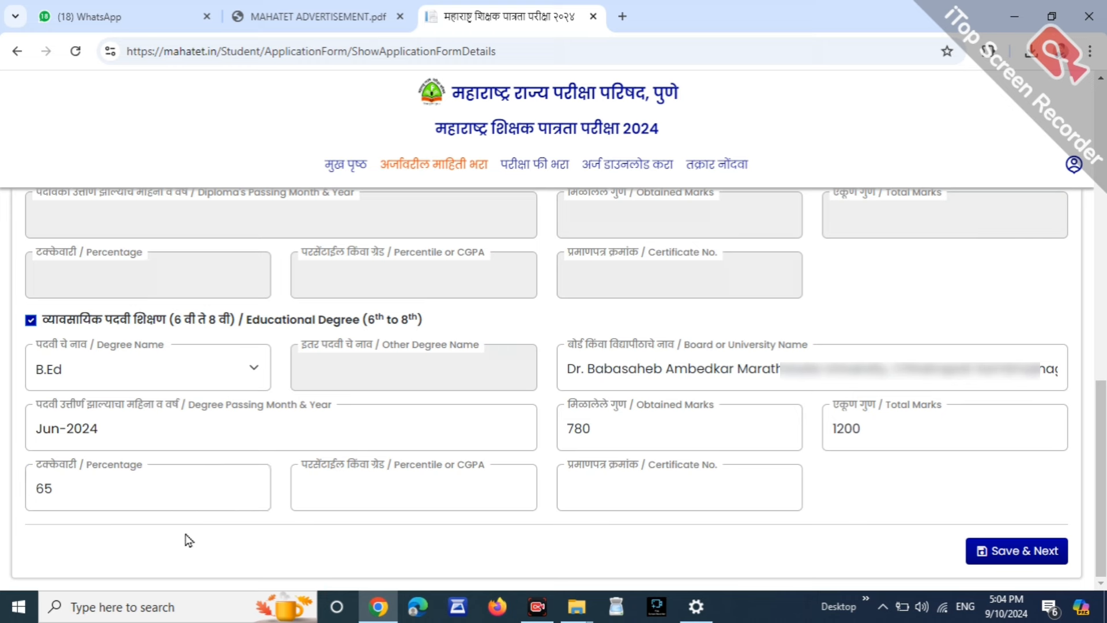
left_click(192, 495)
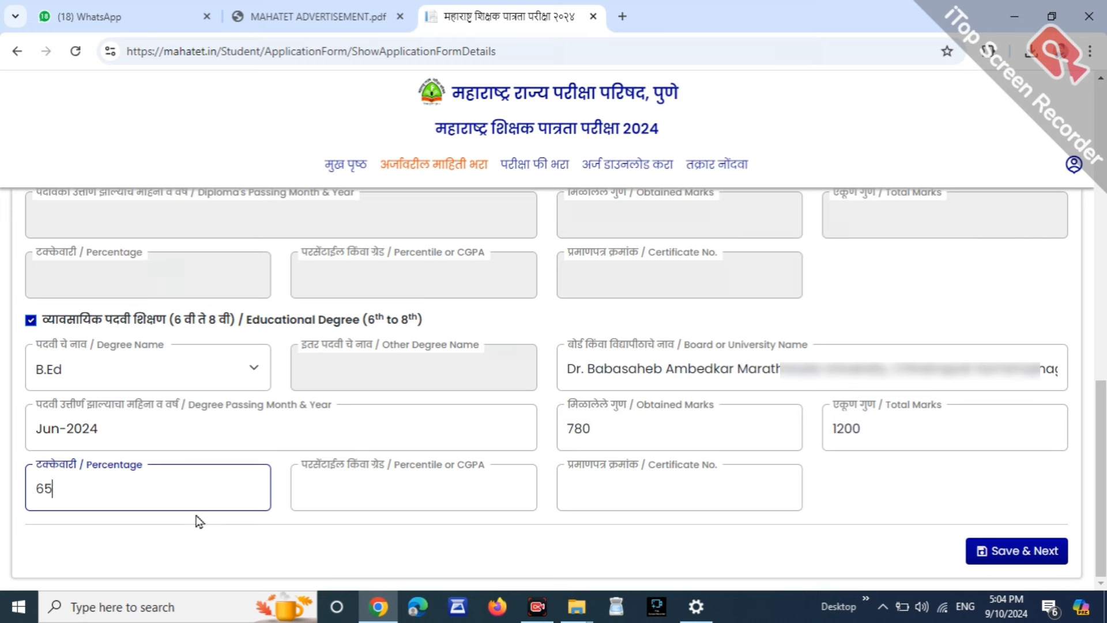
left_click(316, 537)
left_click(360, 472)
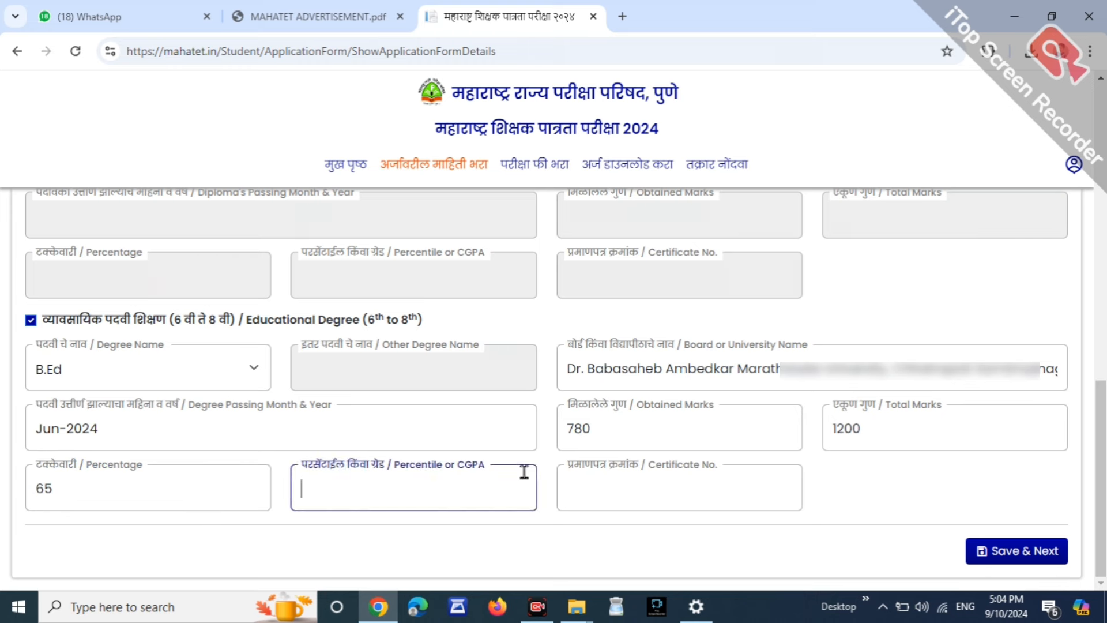
left_click(472, 465)
left_click(346, 536)
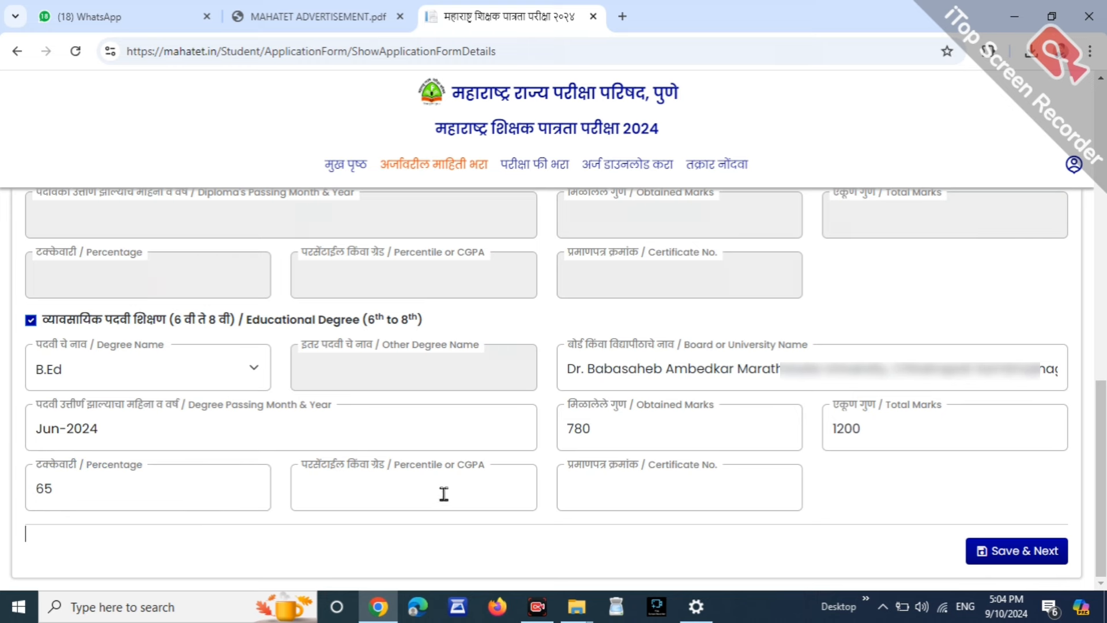
left_click(618, 467)
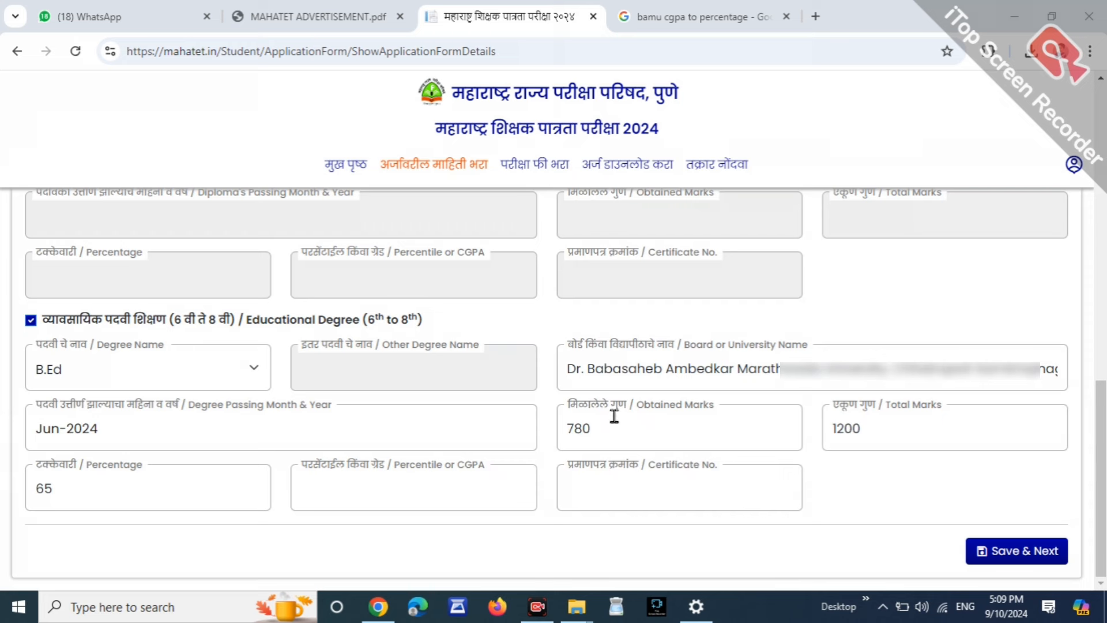
Save the education details, leaving the B.Ed CGPA and certificate number blank, and continue to the exam information section.
left_click(648, 405)
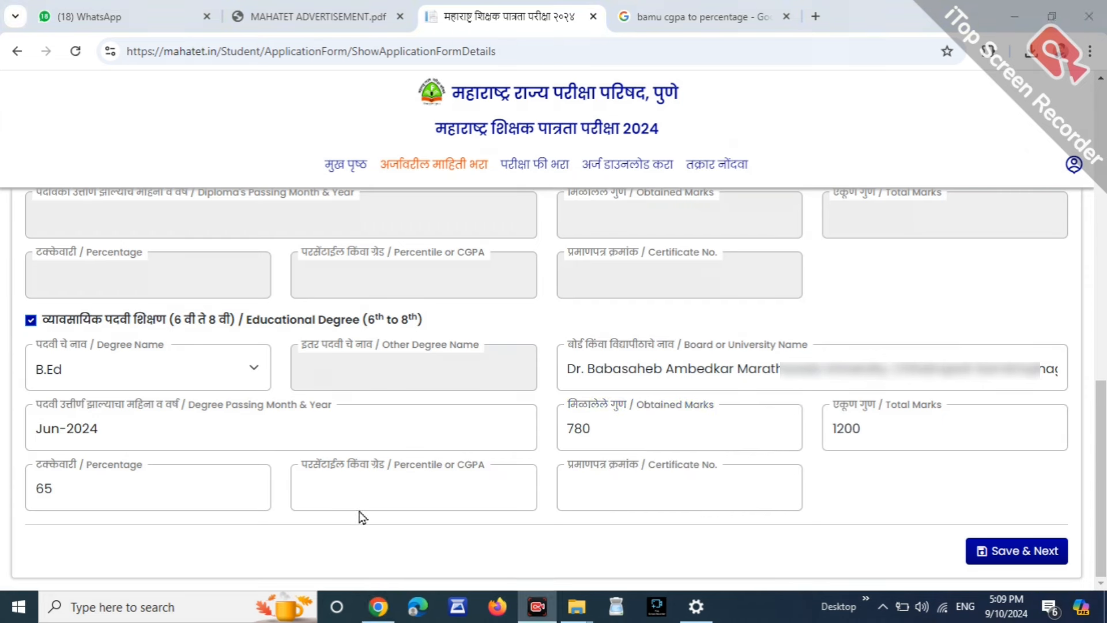
left_click(87, 465)
left_click(399, 470)
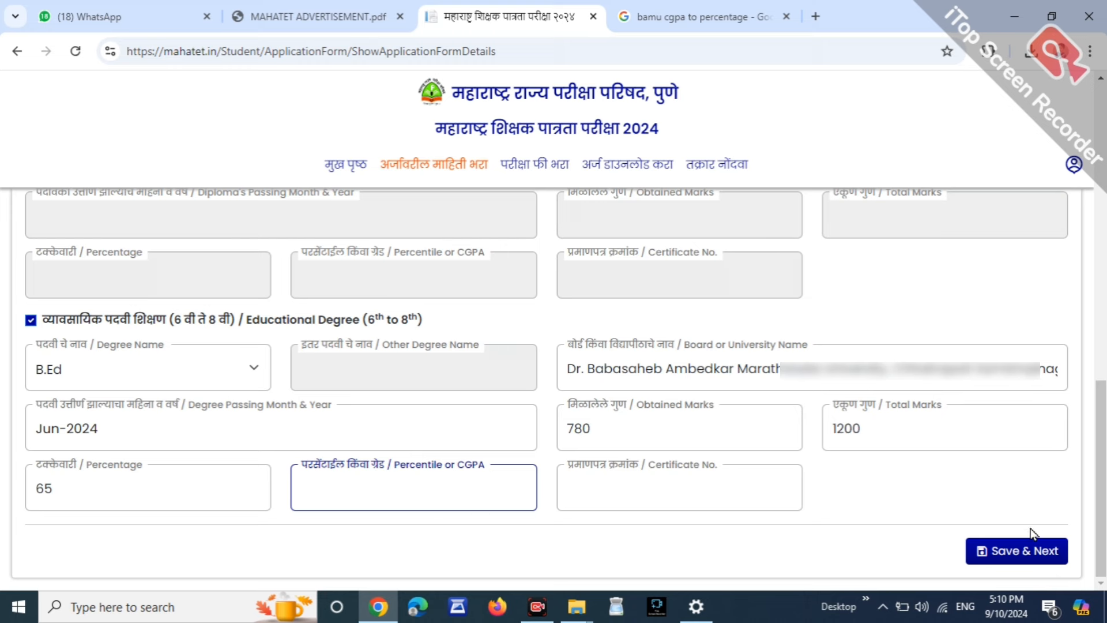
left_click(696, 468)
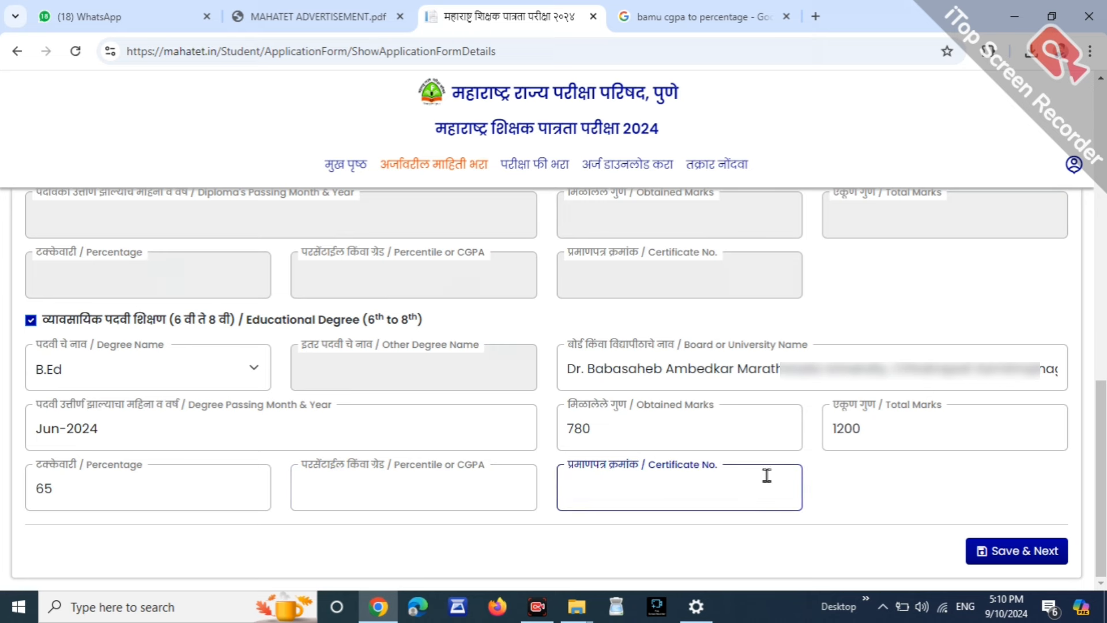
left_click(1000, 553)
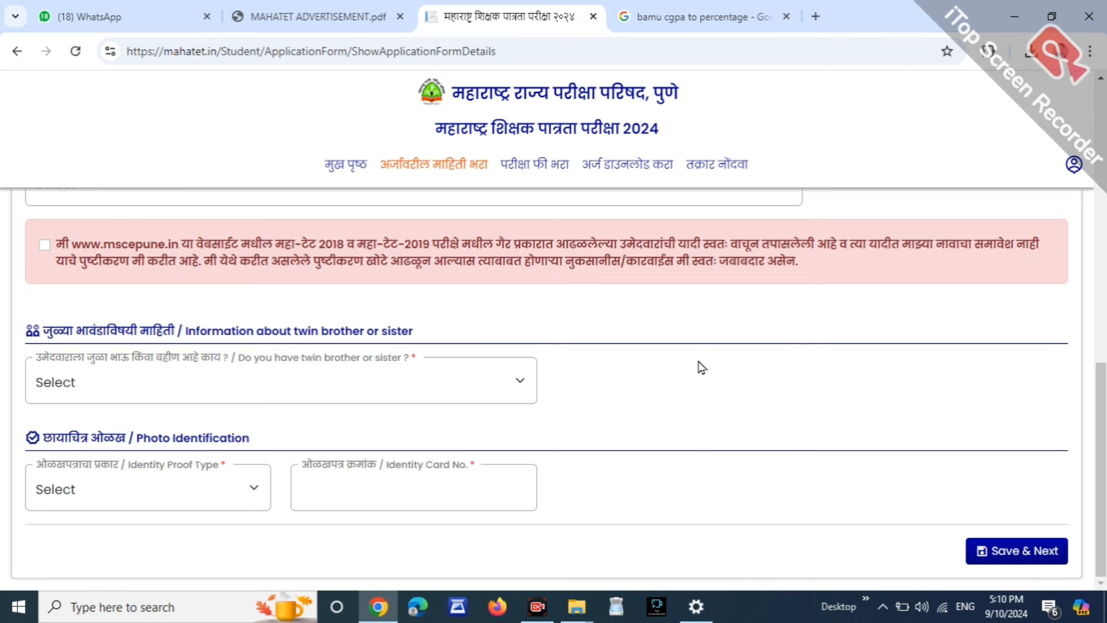
Choose Chh.Sambhaji Nagar as the district of the exam center in the exam information.
scroll(555, 346, "up", 3)
scroll(554, 343, "up", 8)
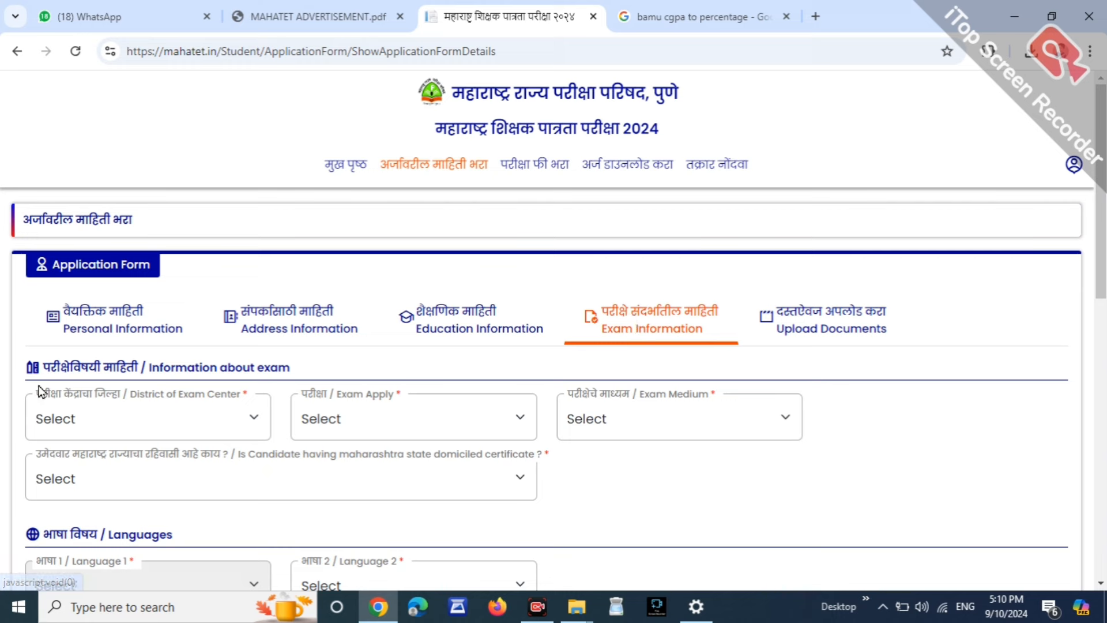
left_click_drag(41, 369, 132, 385)
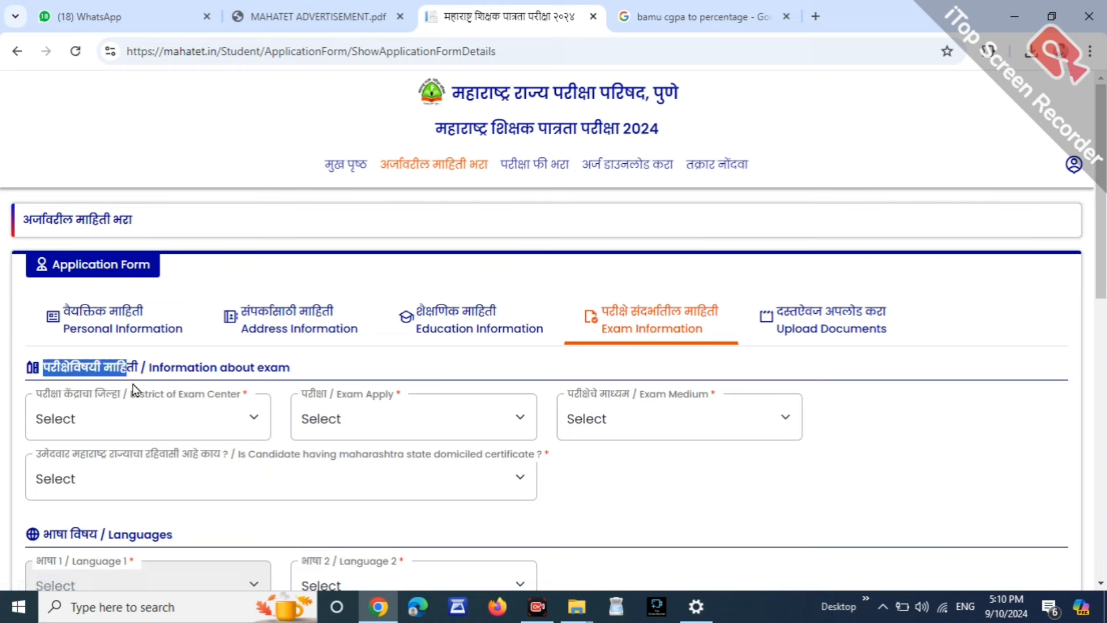
left_click(112, 421)
scroll(104, 289, "down", 2)
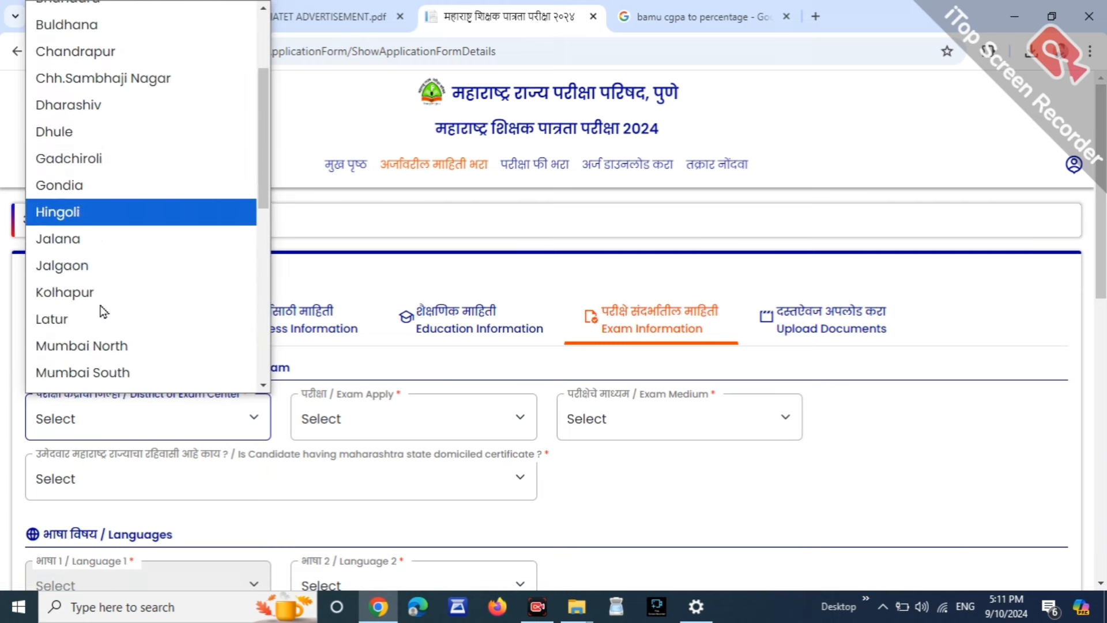
scroll(115, 231, "up", 3)
left_click(104, 227)
Set the exam applied for to Paper II (Std. 6th to 8th).
scroll(264, 271, "down", 1)
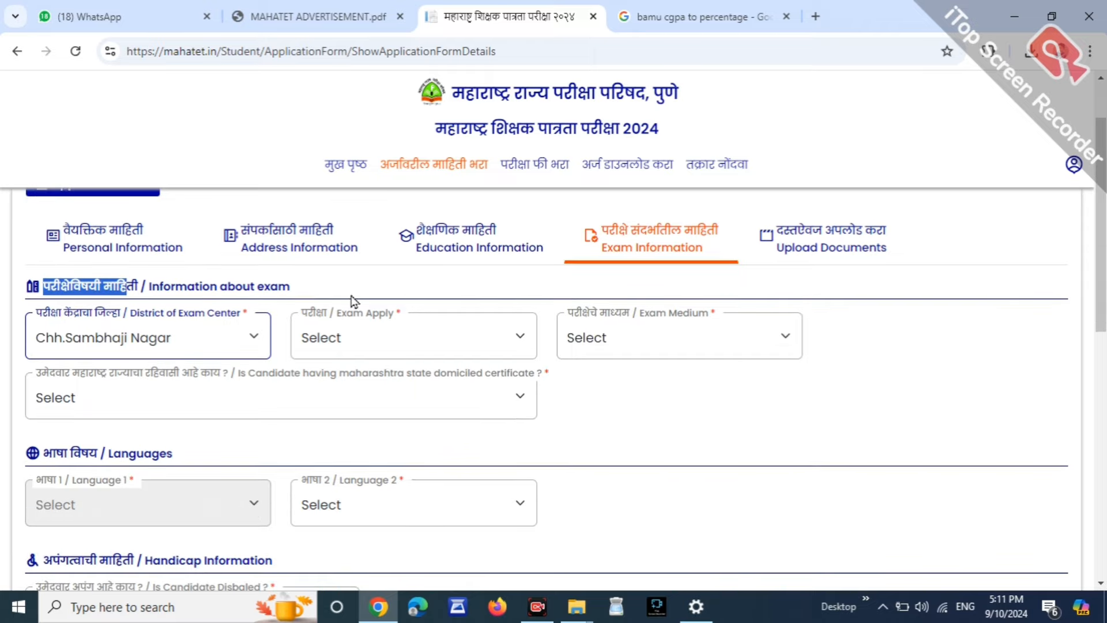
left_click(348, 314)
left_click(388, 344)
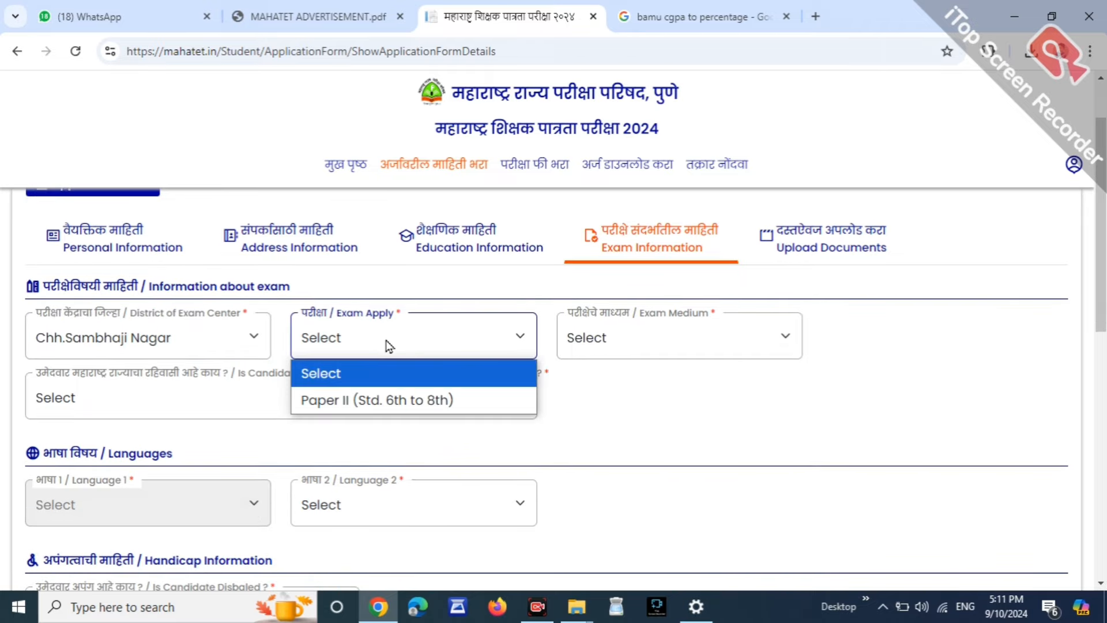
left_click(433, 402)
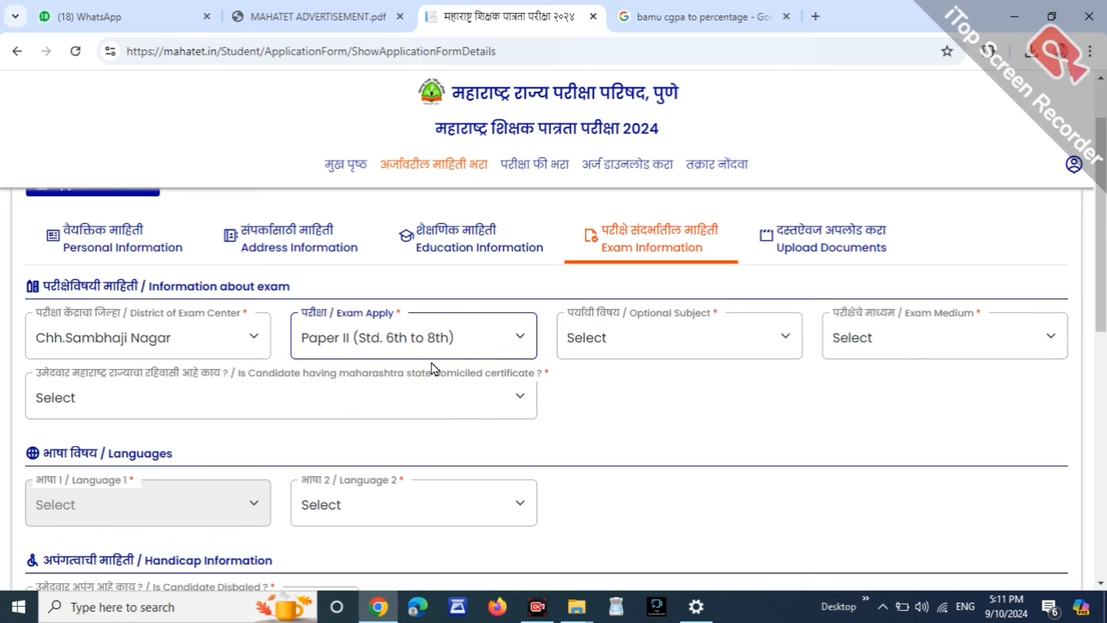
left_click(434, 352)
left_click(503, 407)
Choose Social Science as the optional subject for Paper II.
left_click(672, 311)
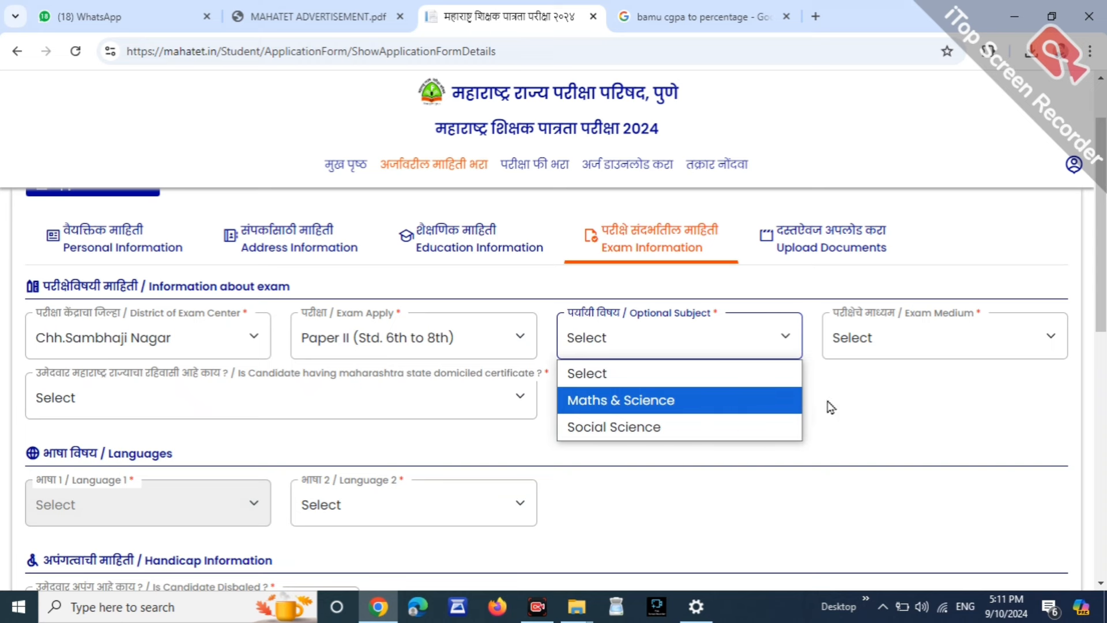
left_click(884, 414)
left_click(712, 340)
left_click(633, 427)
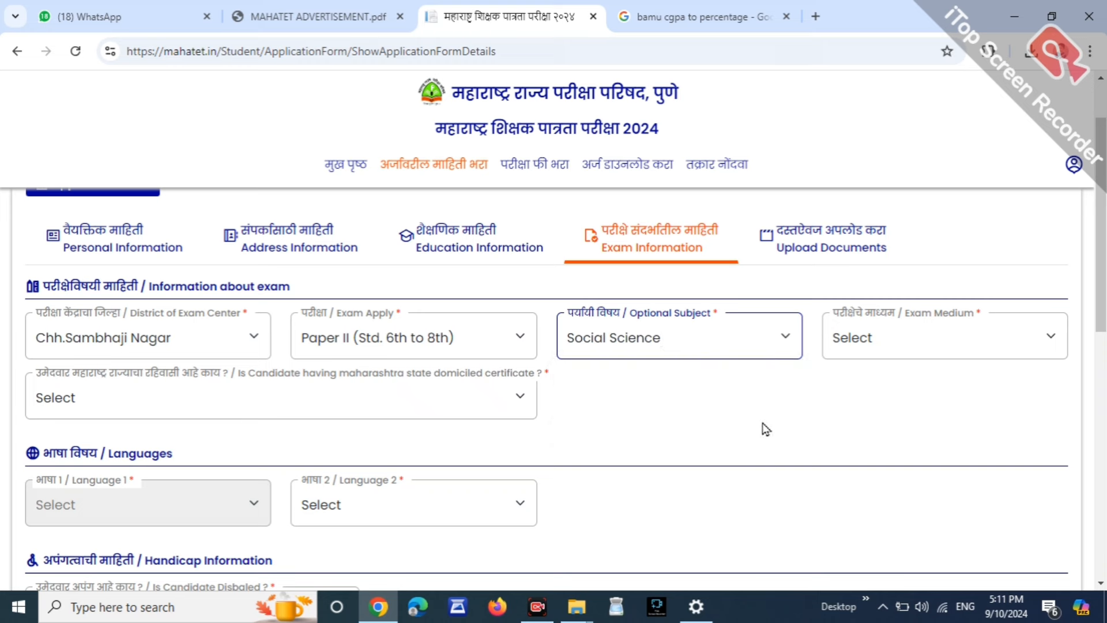
left_click(654, 339)
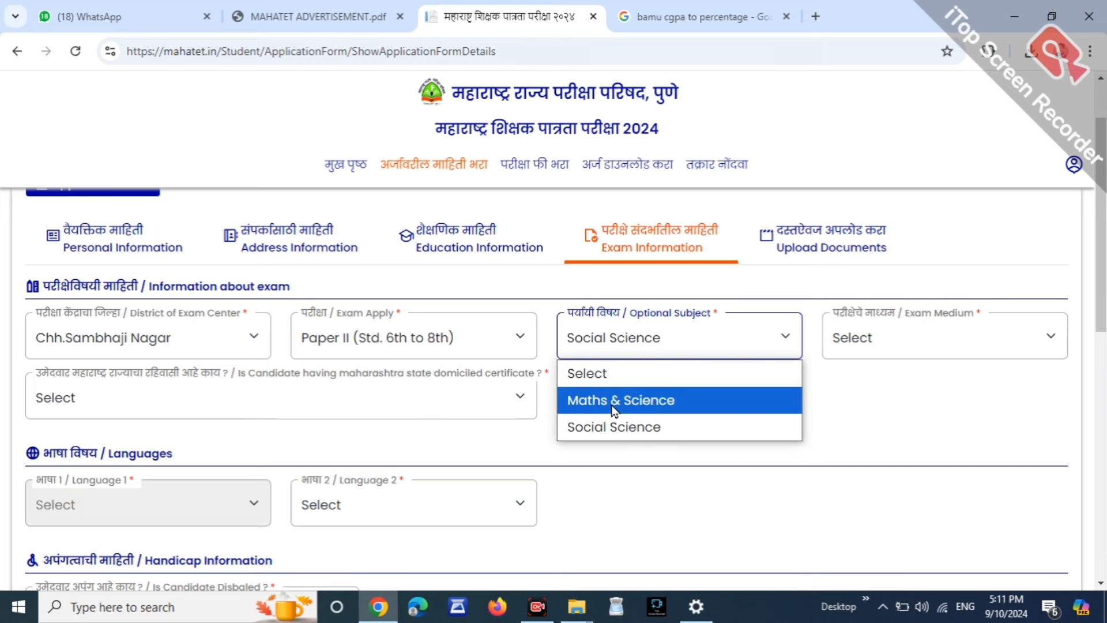
left_click(661, 431)
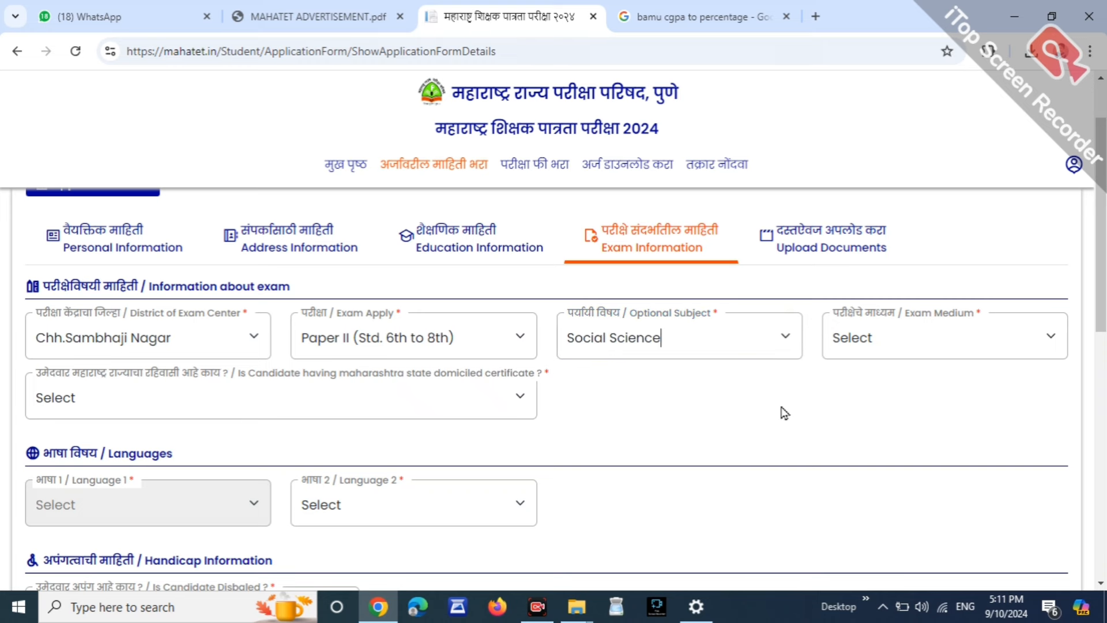
Set the exam medium to Marathi and answer Yes for holding a Maharashtra state domicile certificate.
left_click(917, 340)
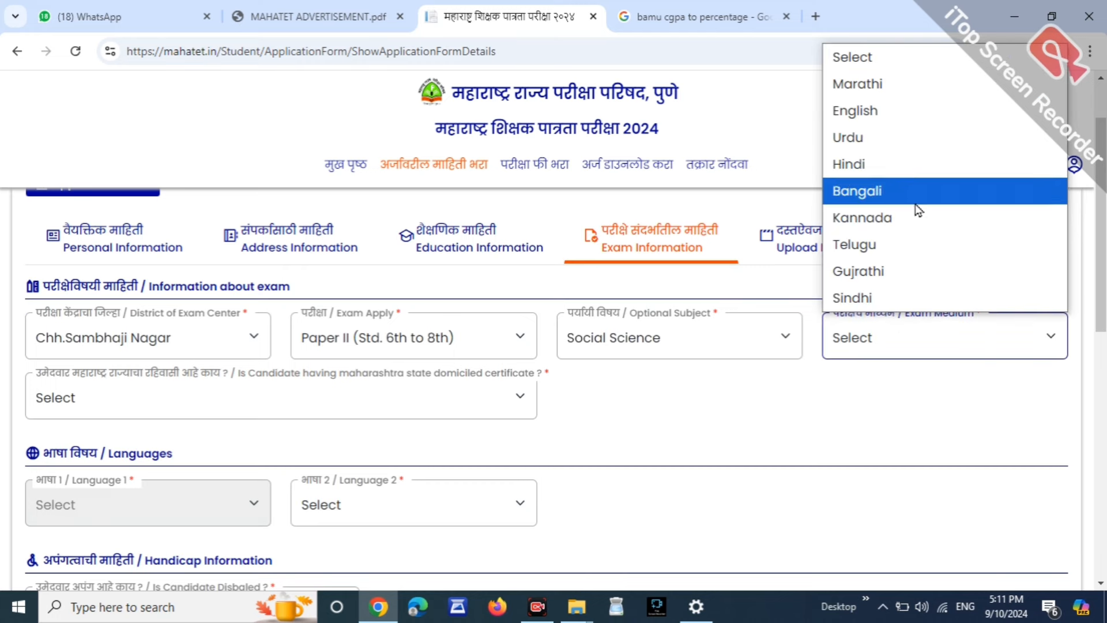
left_click(918, 98)
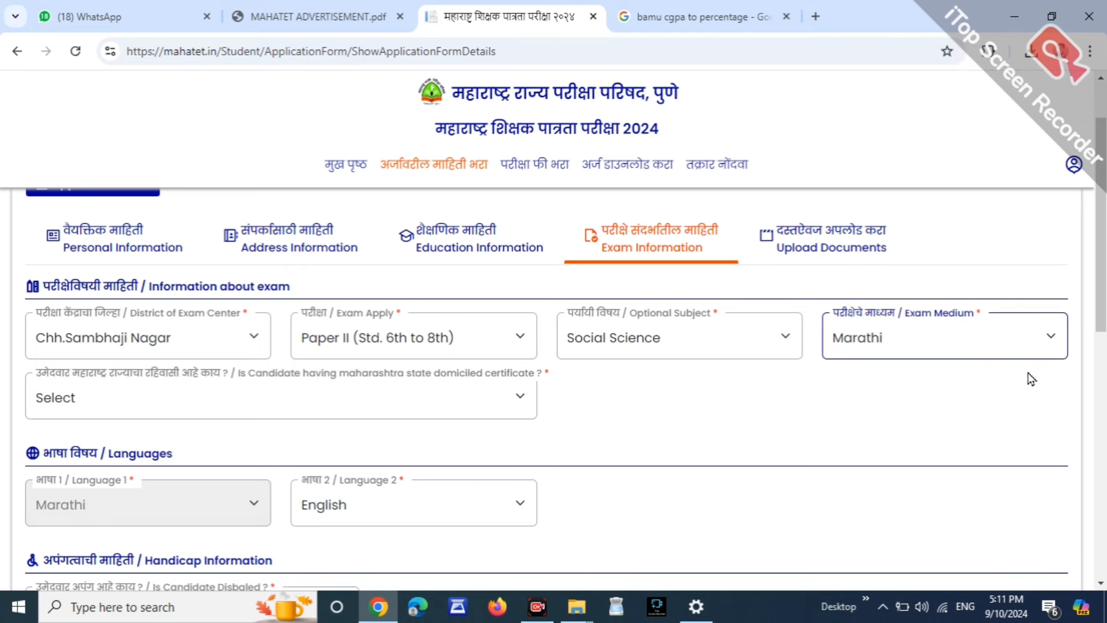
left_click(68, 398)
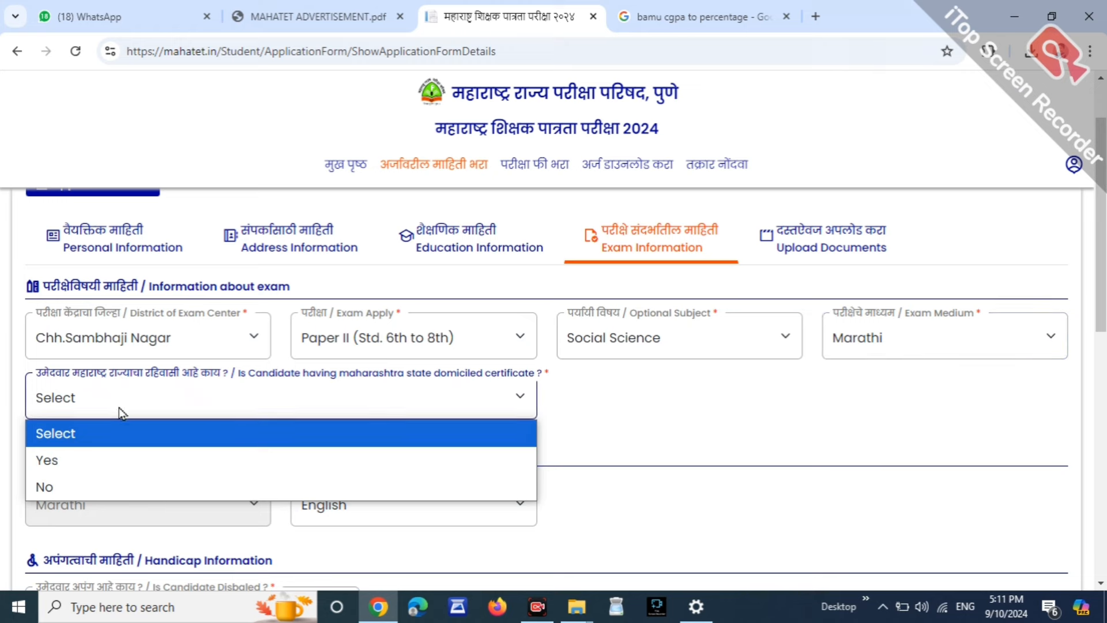
left_click(75, 457)
left_click(672, 395)
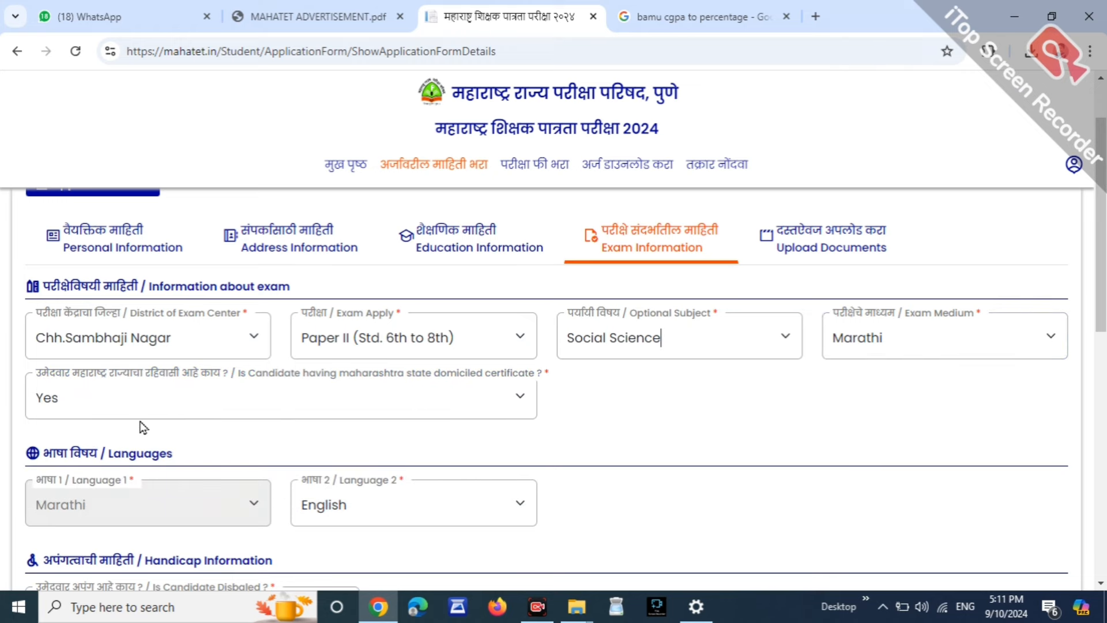
Select English as Language 2 in the languages section.
scroll(143, 428, "down", 1)
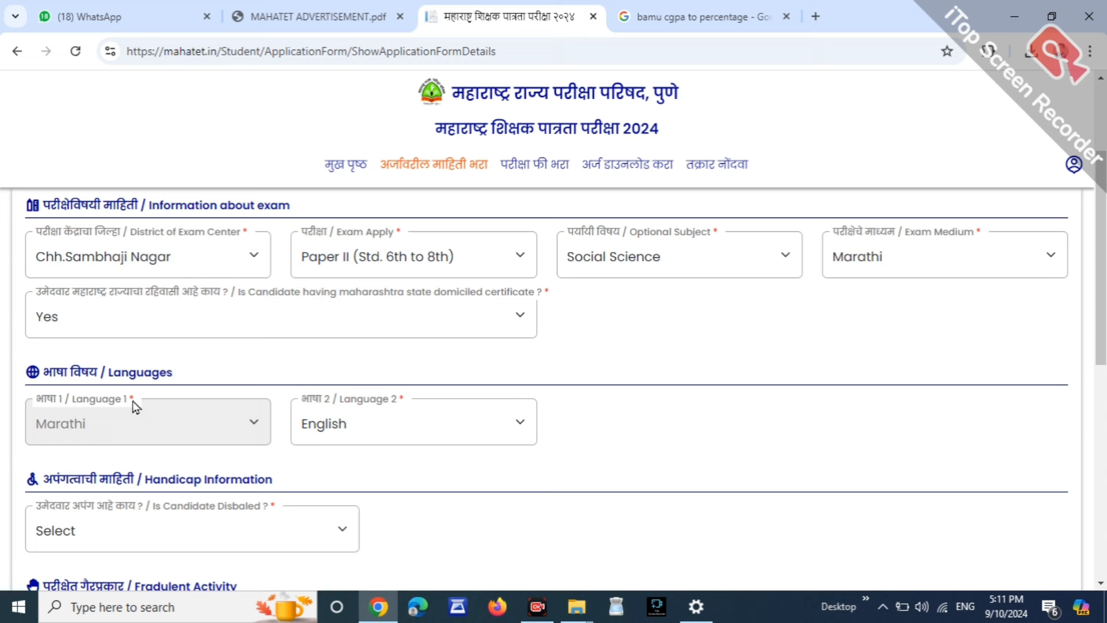
left_click(357, 432)
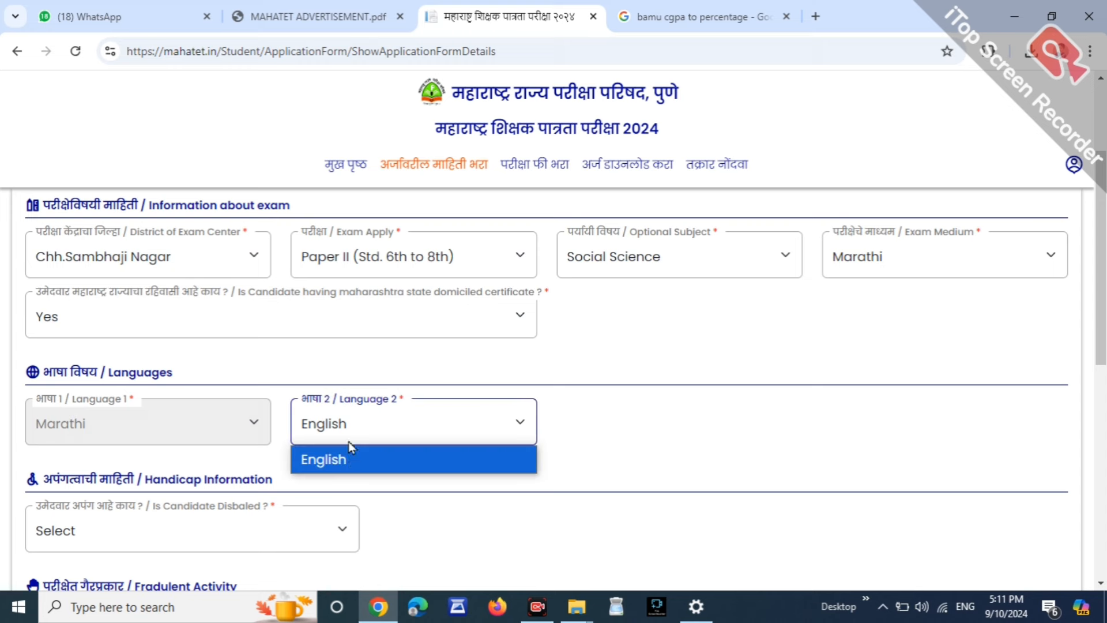
left_click(352, 452)
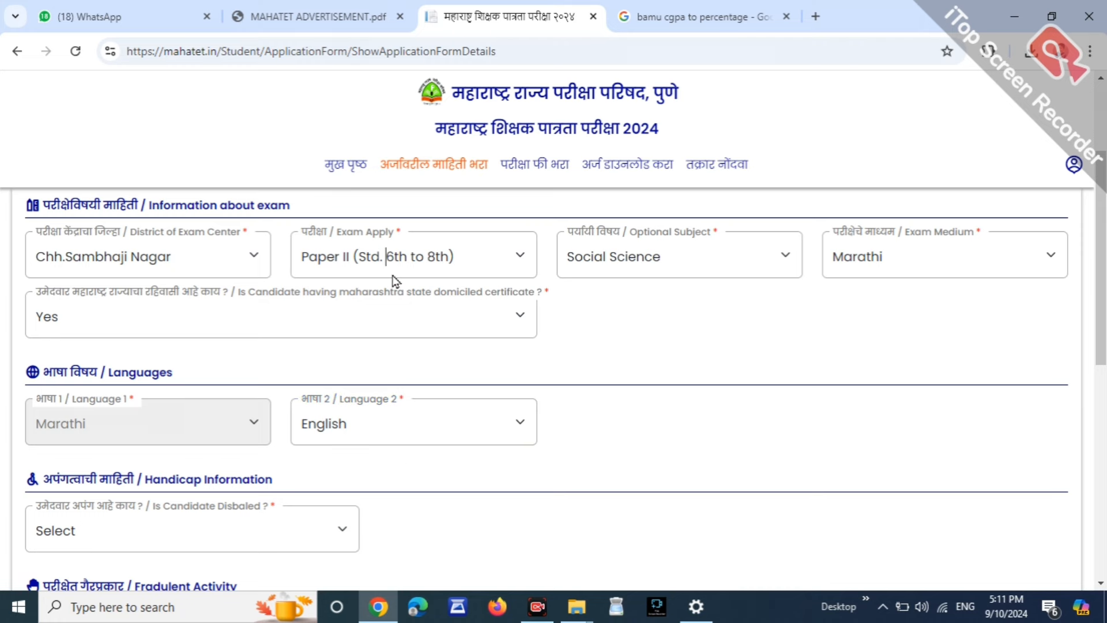
left_click(412, 264)
left_click(586, 330)
scroll(469, 264, "up", 1)
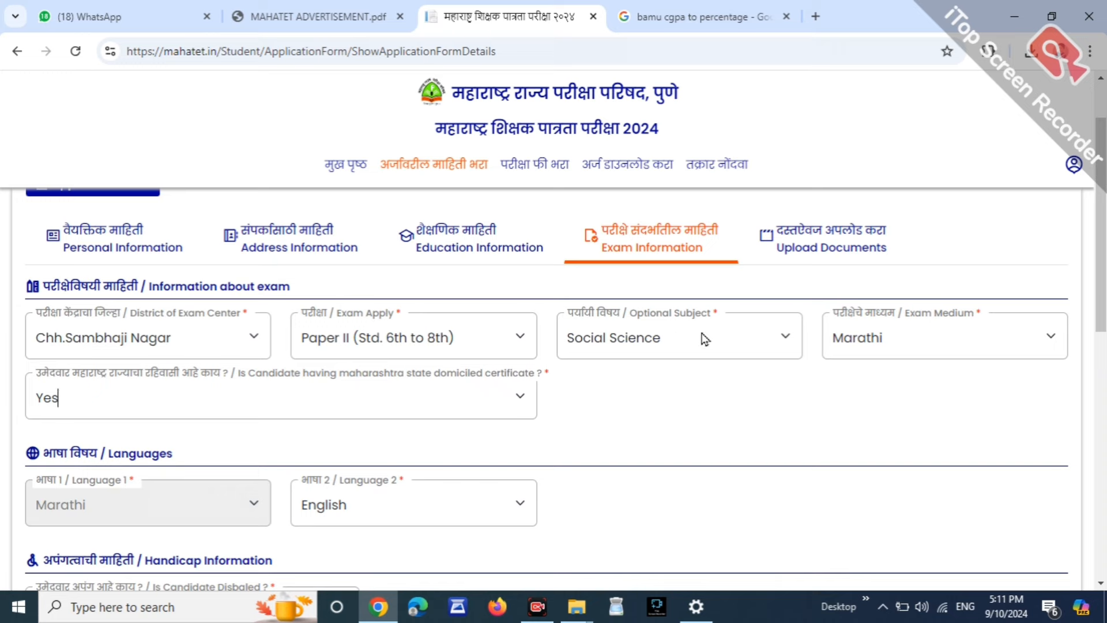
Answer Yes to whether the candidate is disabled and view the disability type options.
scroll(761, 359, "down", 4)
scroll(762, 360, "down", 1)
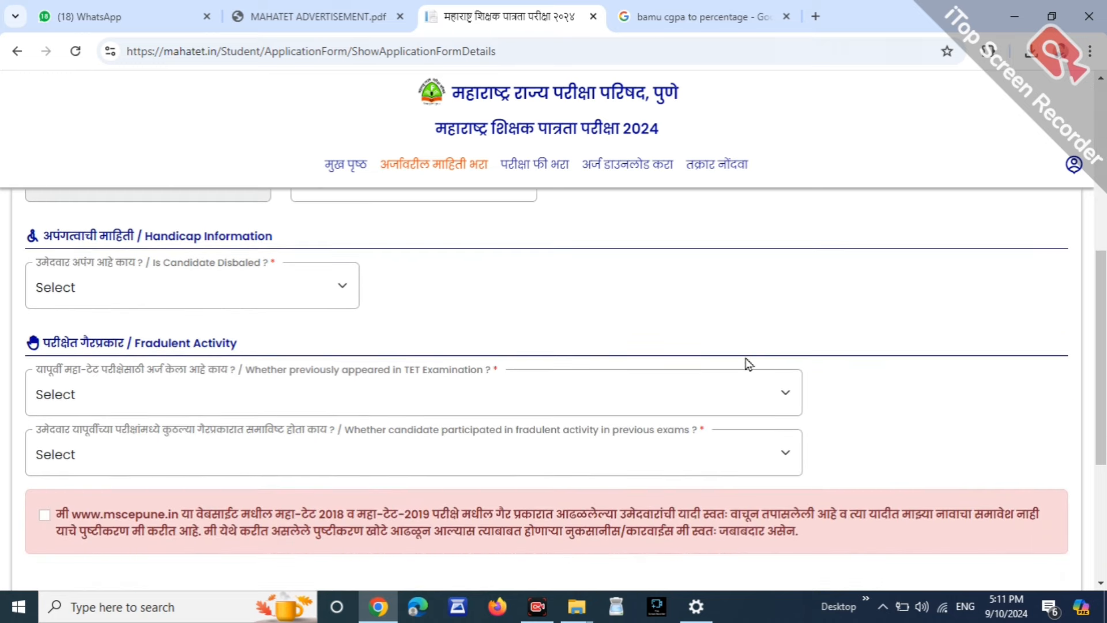
left_click_drag(56, 231, 123, 236)
left_click(140, 291)
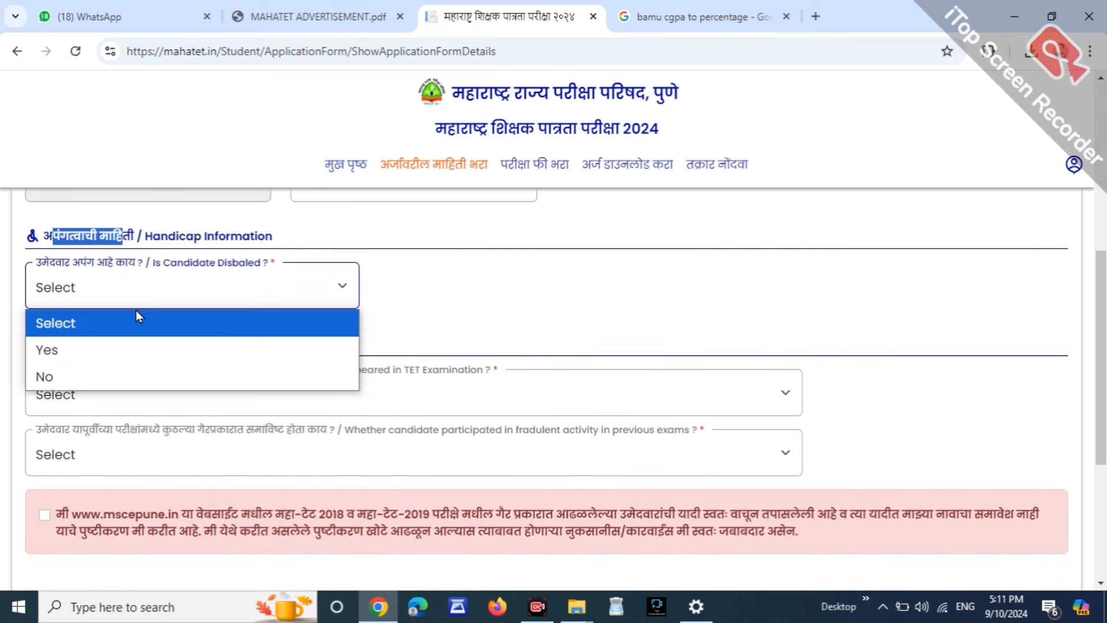
left_click(67, 349)
left_click(459, 289)
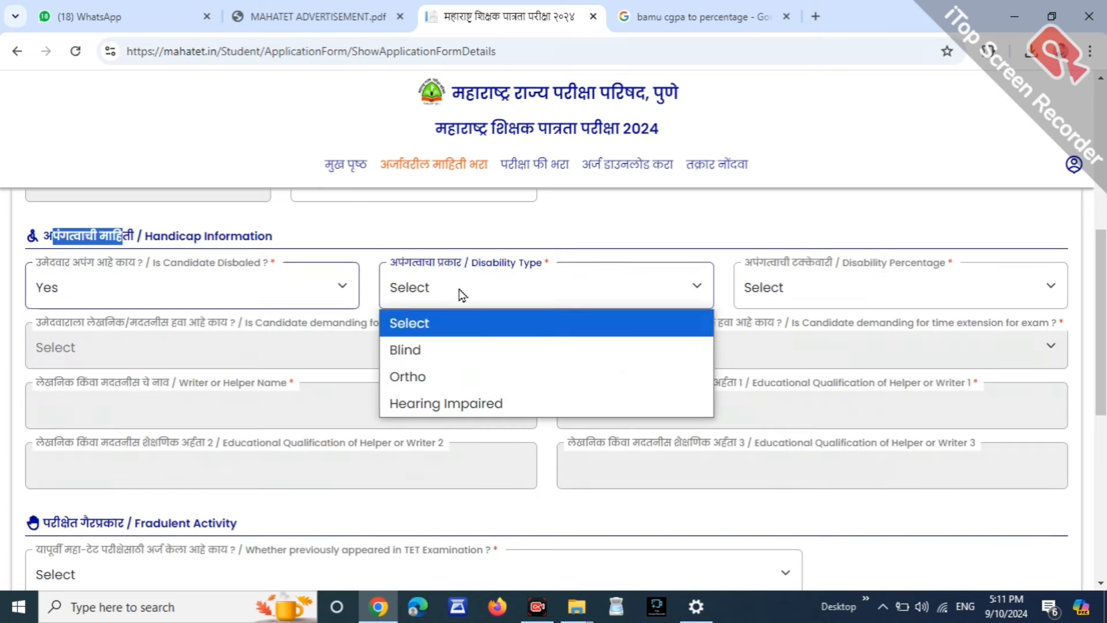
left_click(760, 292)
Set the answer on whether the candidate is disabled to No.
left_click(110, 283)
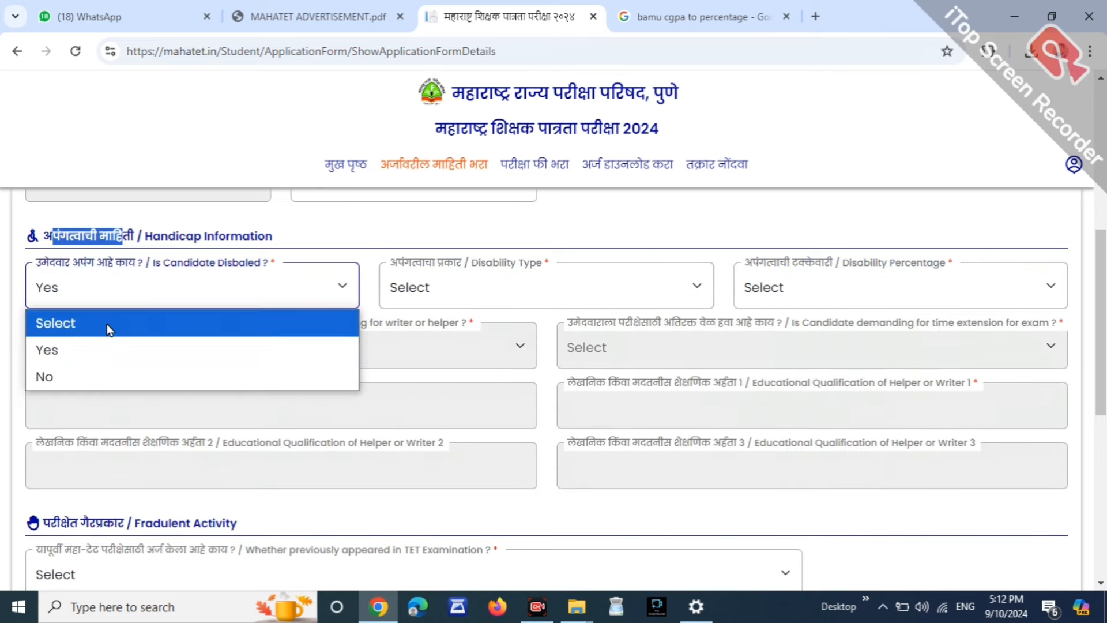
left_click(92, 374)
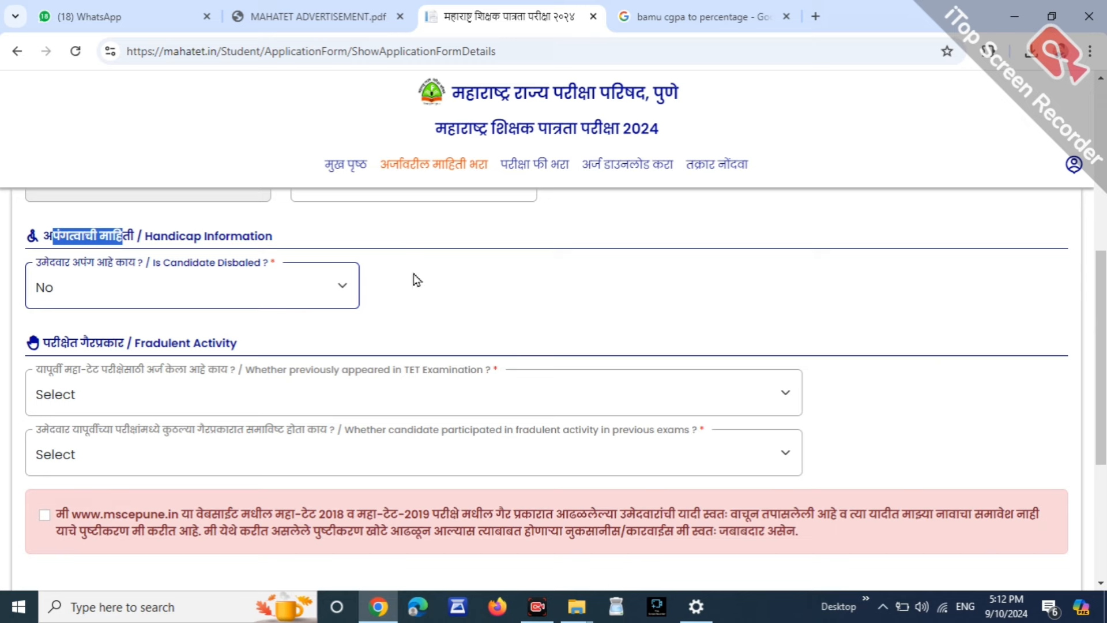
Answer No to whether the candidate previously appeared in the TET examination.
scroll(431, 323, "down", 2)
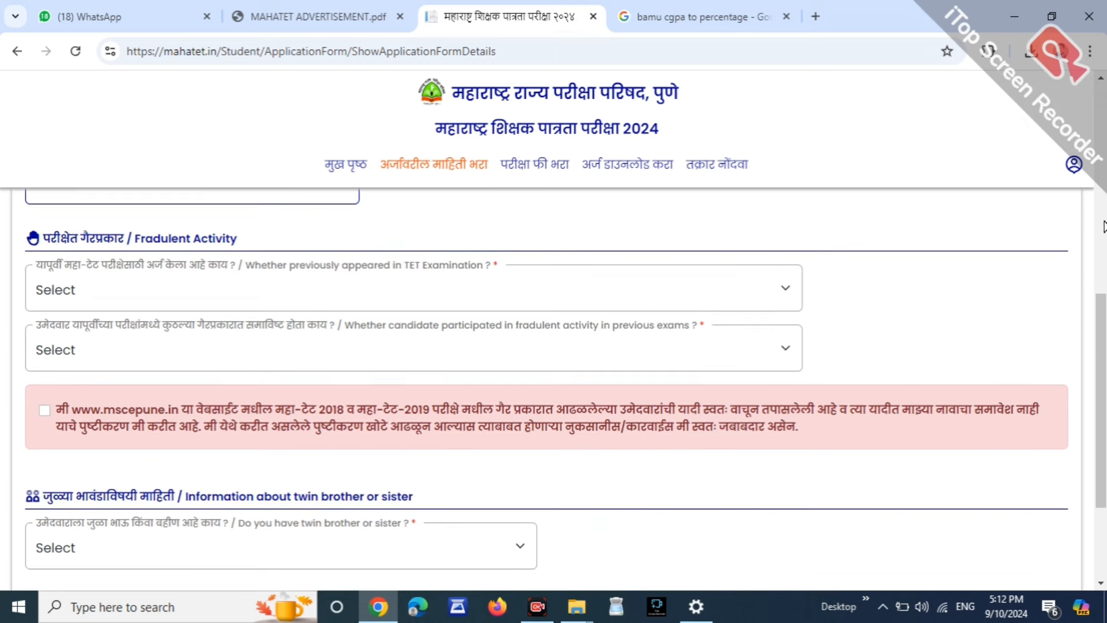
left_click(116, 263)
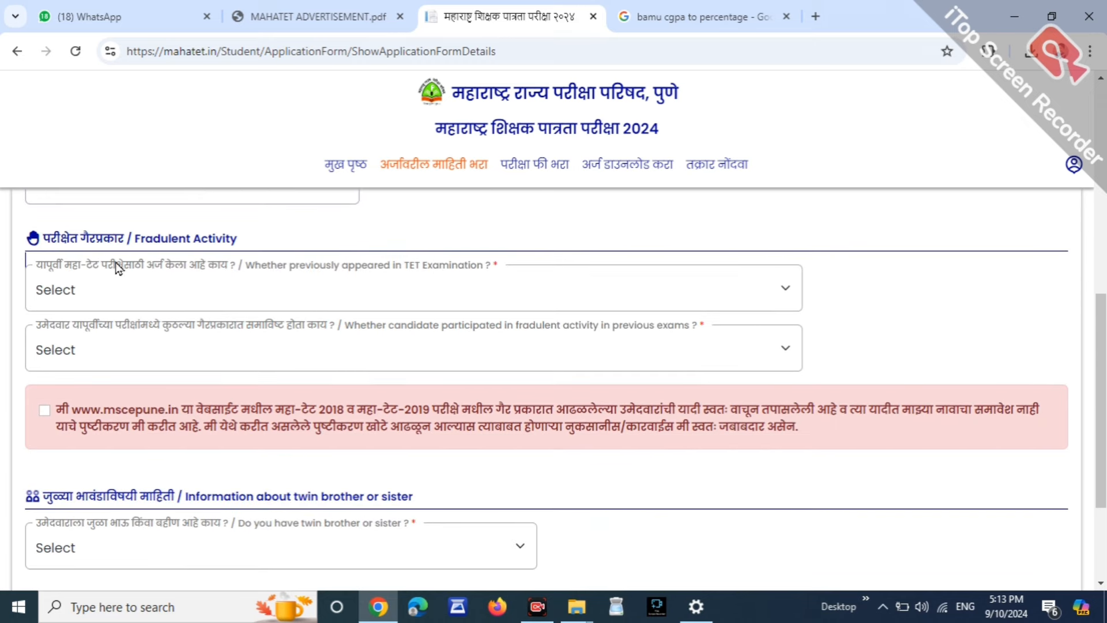
left_click(245, 291)
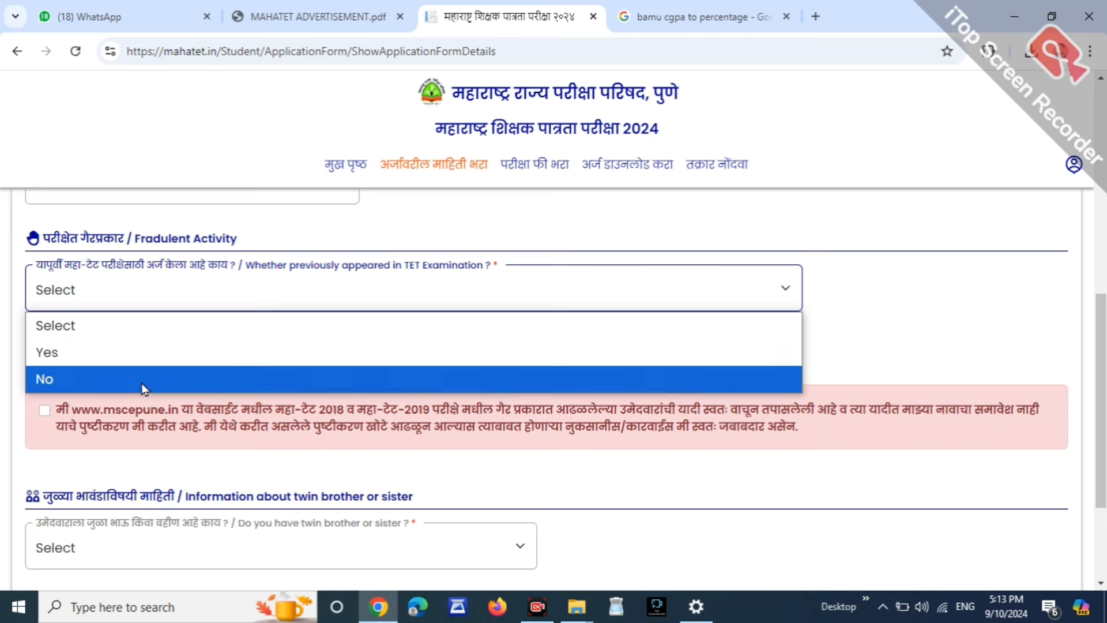
left_click(144, 379)
left_click(363, 292)
left_click(251, 346)
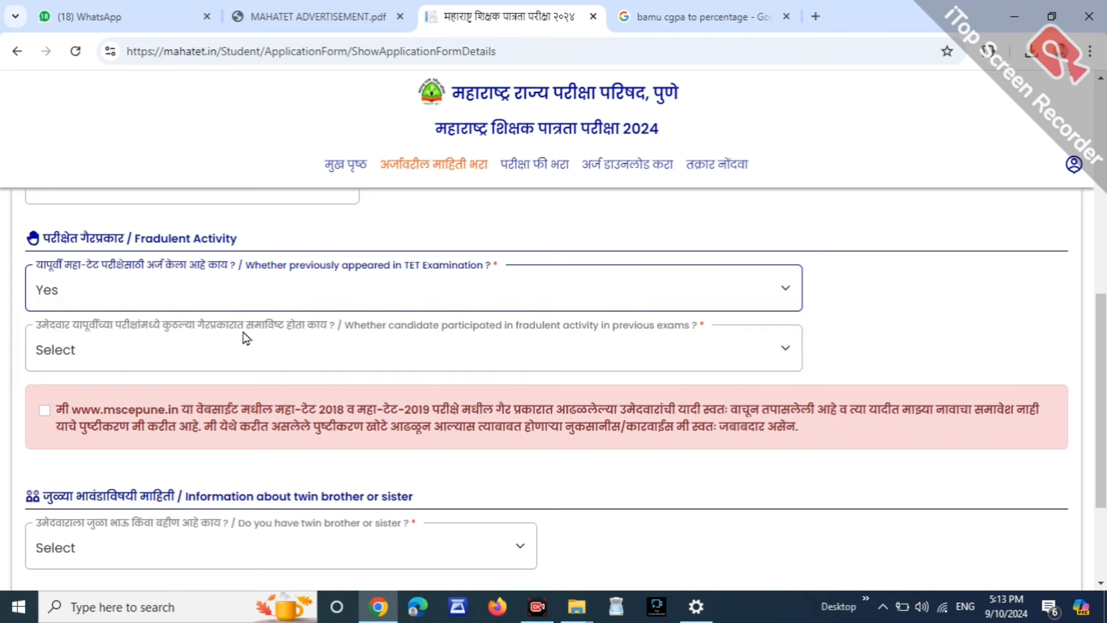
left_click(239, 301)
left_click(171, 378)
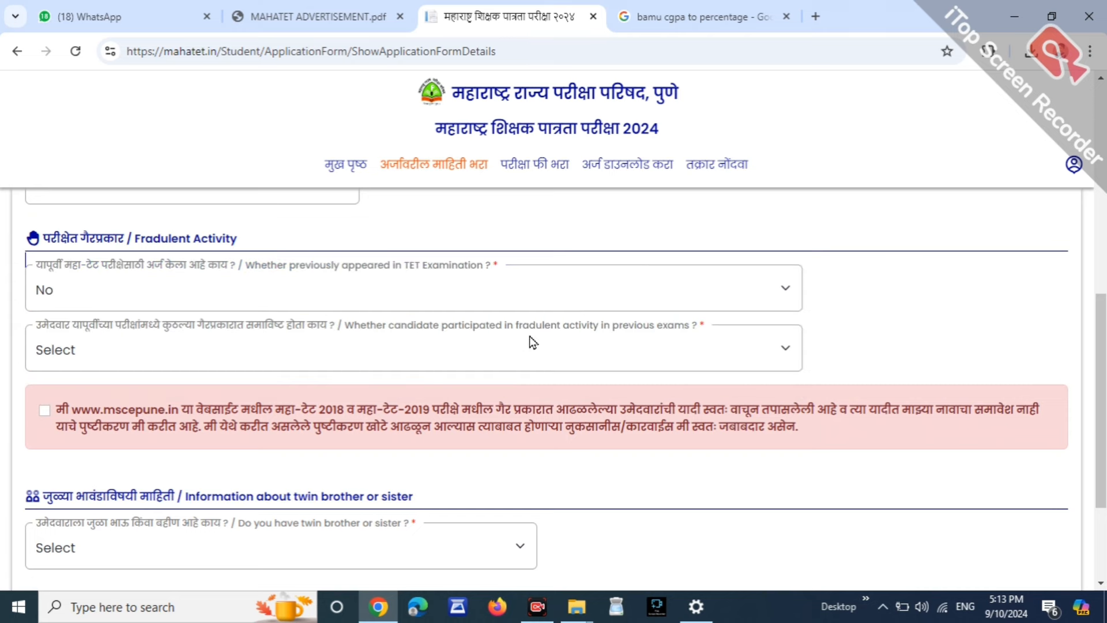
Answer No to whether the candidate participated in fraudulent activity in previous exams.
left_click(40, 332)
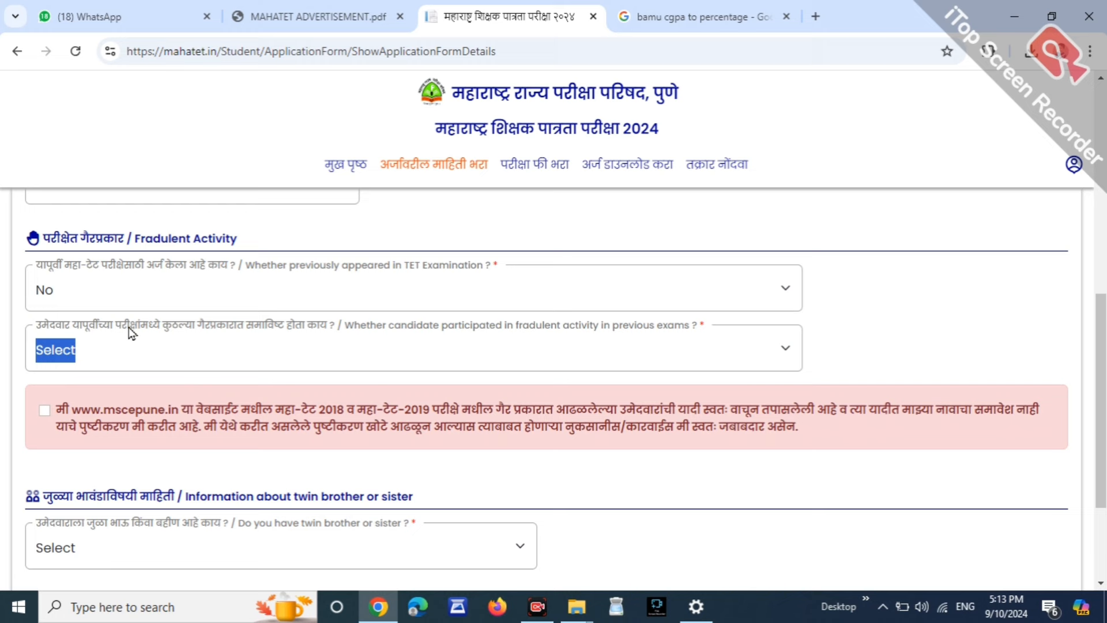
left_click(166, 336)
left_click(214, 334)
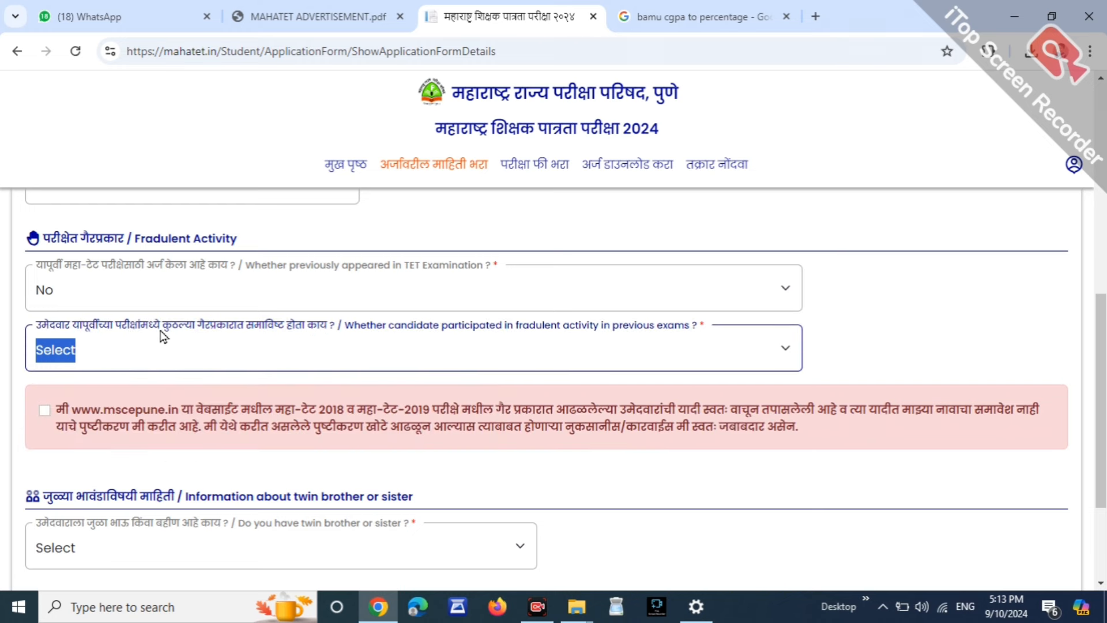
left_click(220, 352)
left_click(120, 440)
key("n")
left_click(894, 335)
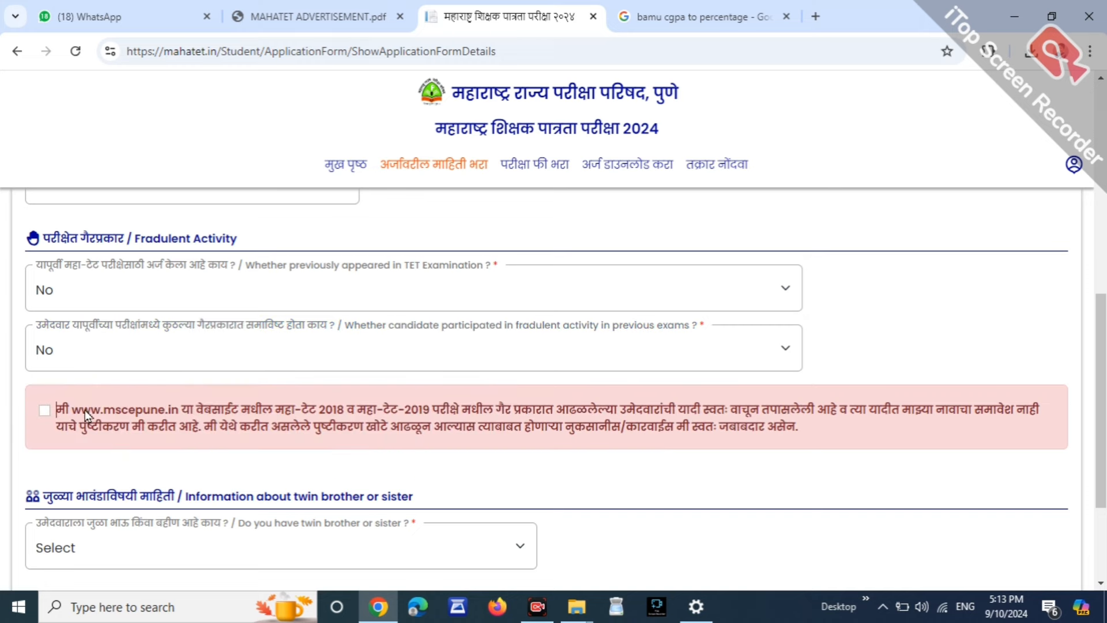
Accept the declaration that the candidate's name is not on the MAHA-TET 2018 and 2019 malpractice lists.
left_click_drag(139, 403, 836, 433)
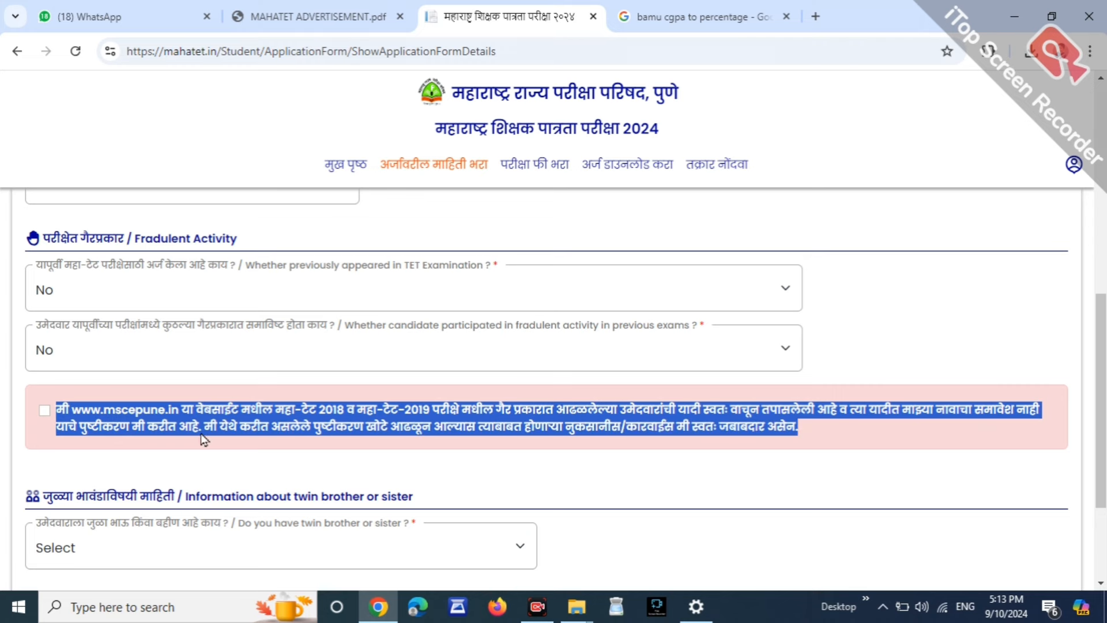
left_click(45, 410)
left_click(225, 478)
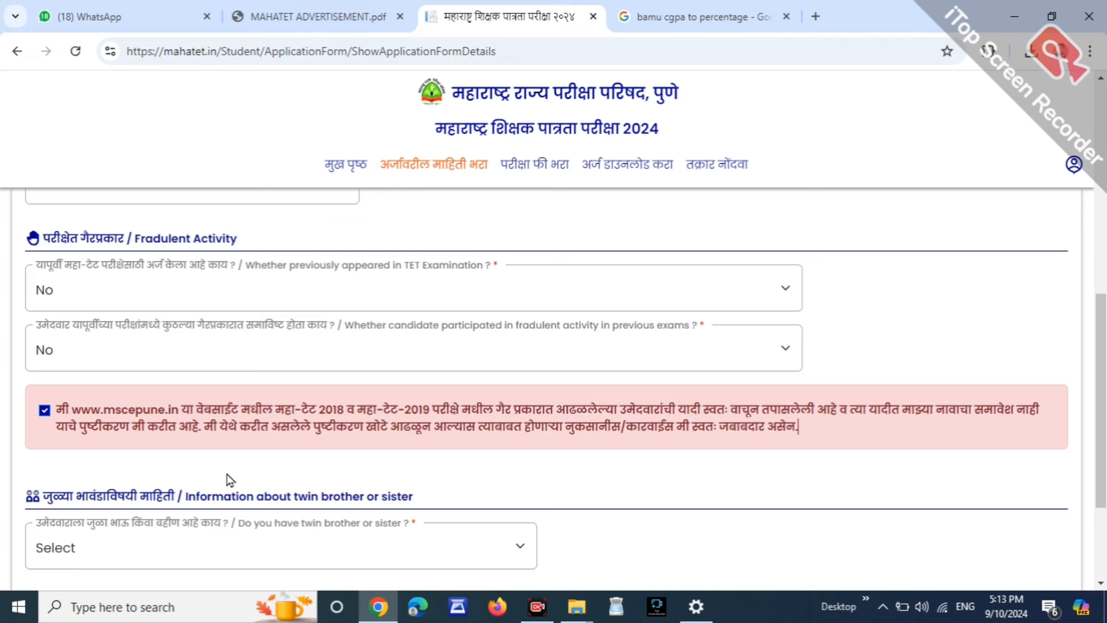
Answer No to whether the candidate has a twin brother or sister.
scroll(238, 473, "down", 2)
scroll(281, 461, "down", 2)
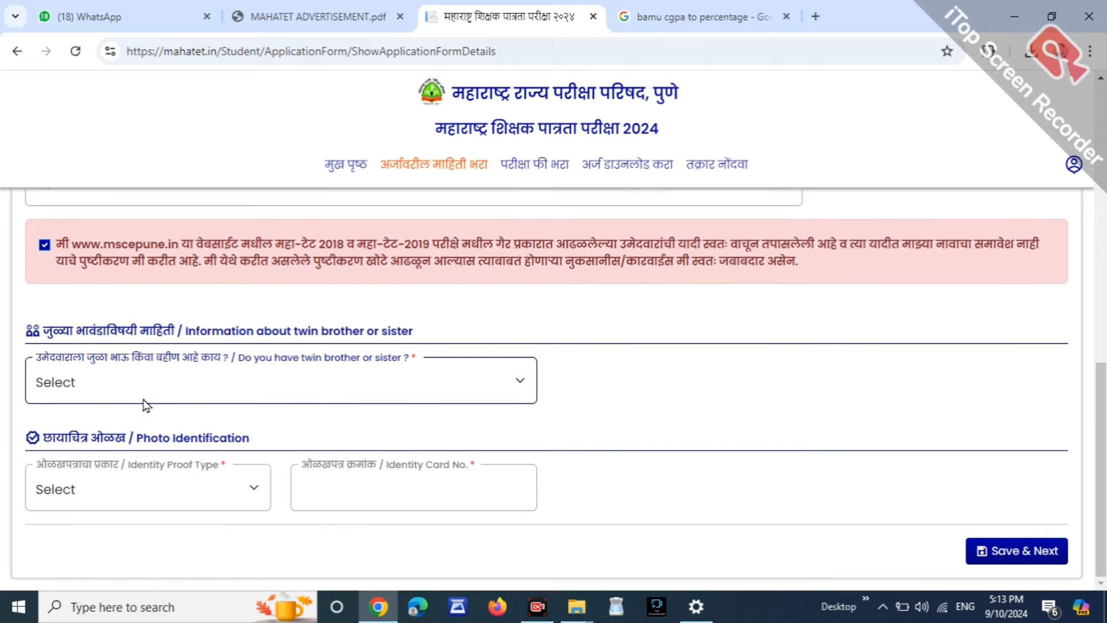
left_click(99, 400)
left_click(129, 471)
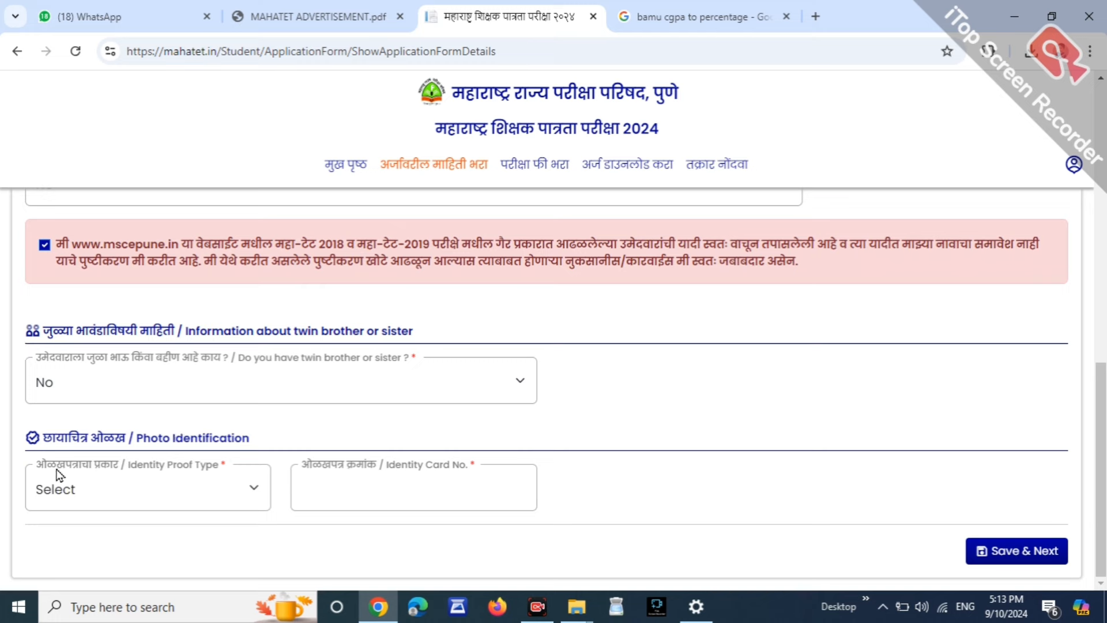
Set the identity proof type to Aadhar Card, enter the identity card number and save the exam information.
left_click(149, 484)
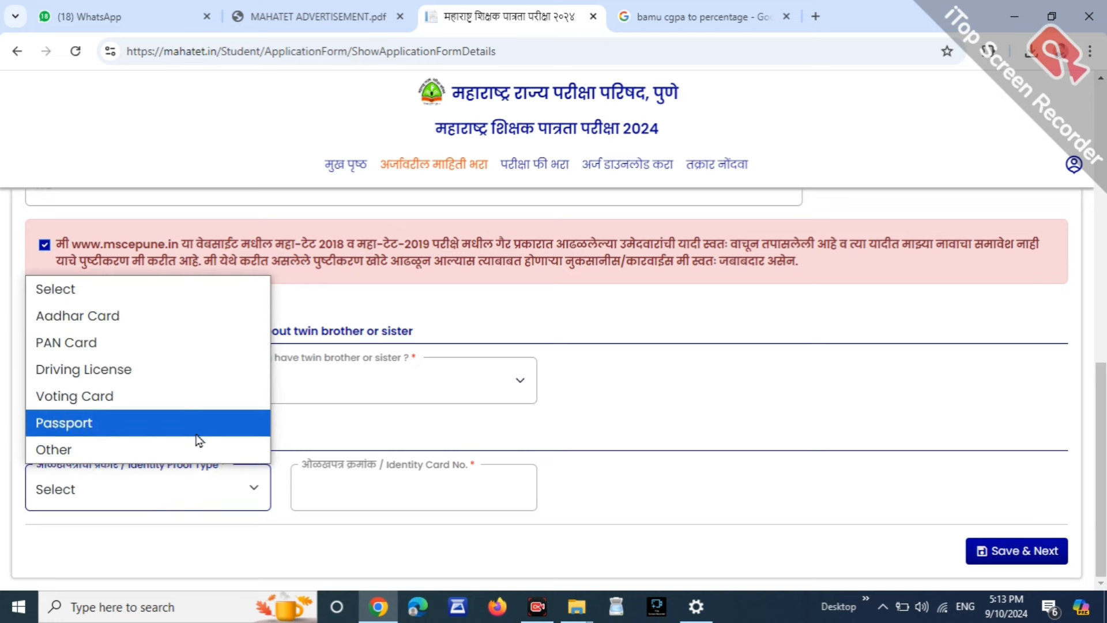
left_click(267, 317)
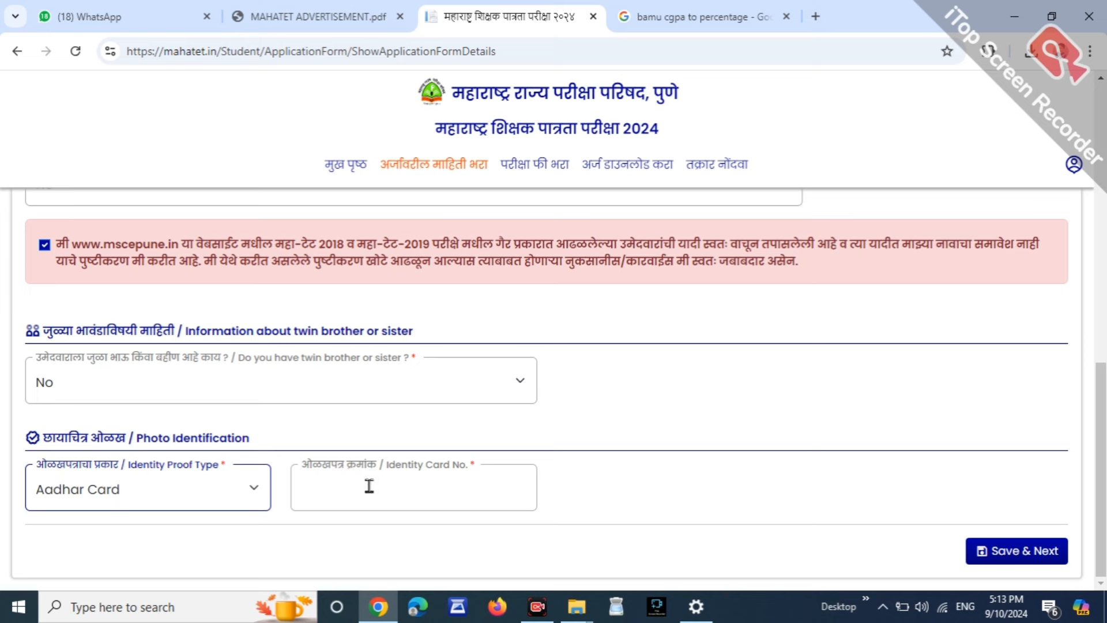
left_click(312, 468)
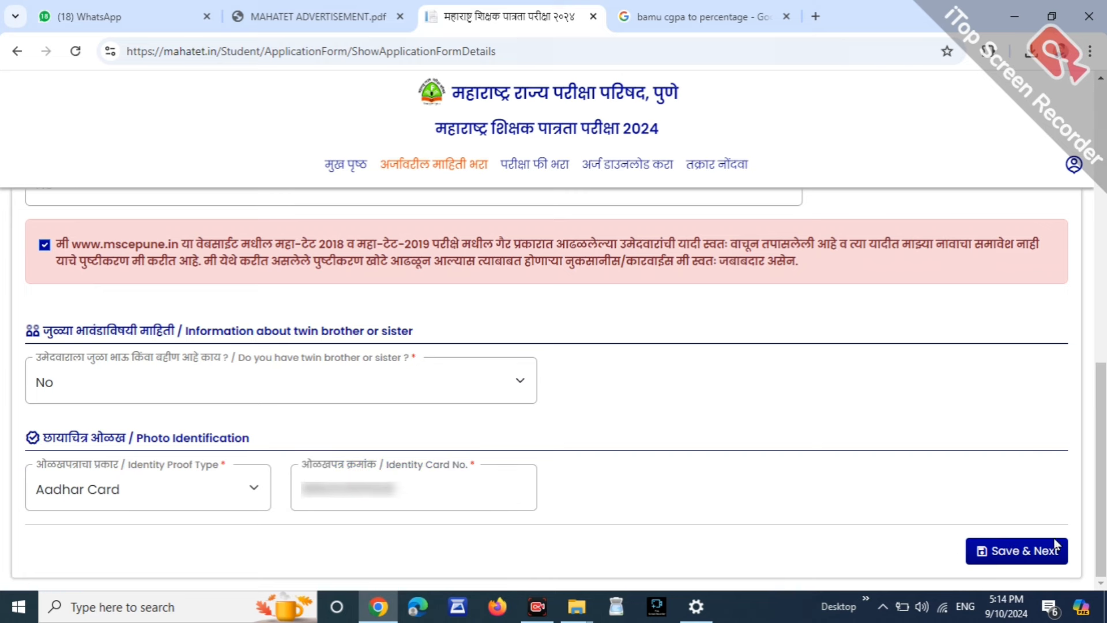
left_click(1027, 551)
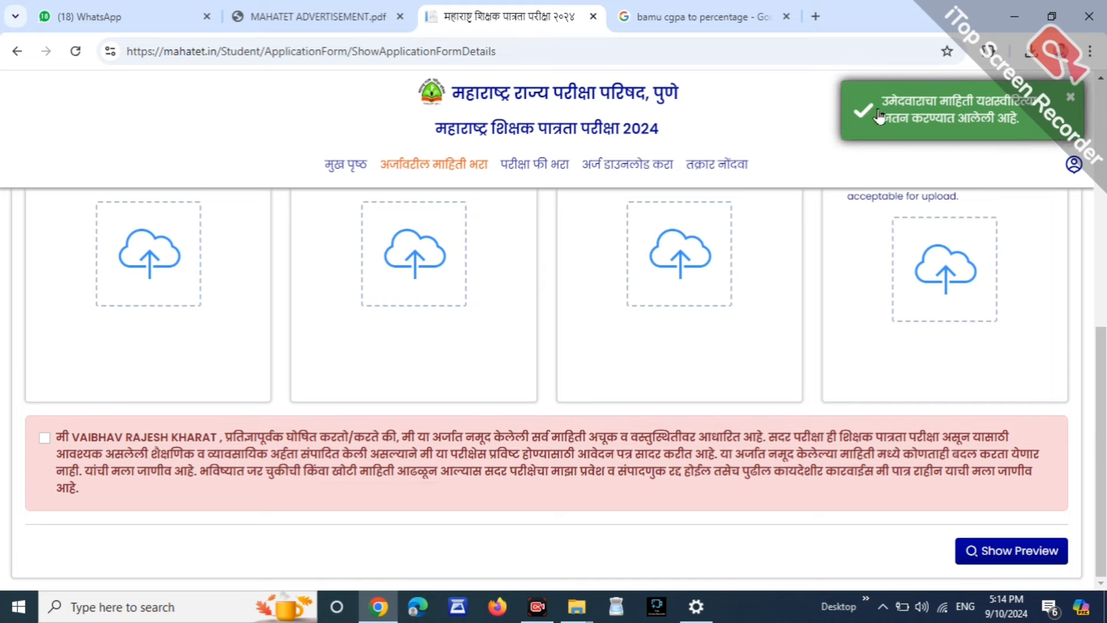
Examine the self-declaration instructions and the upload requirements for the photograph, signature, identity proof and self declaration.
scroll(980, 230, "up", 10)
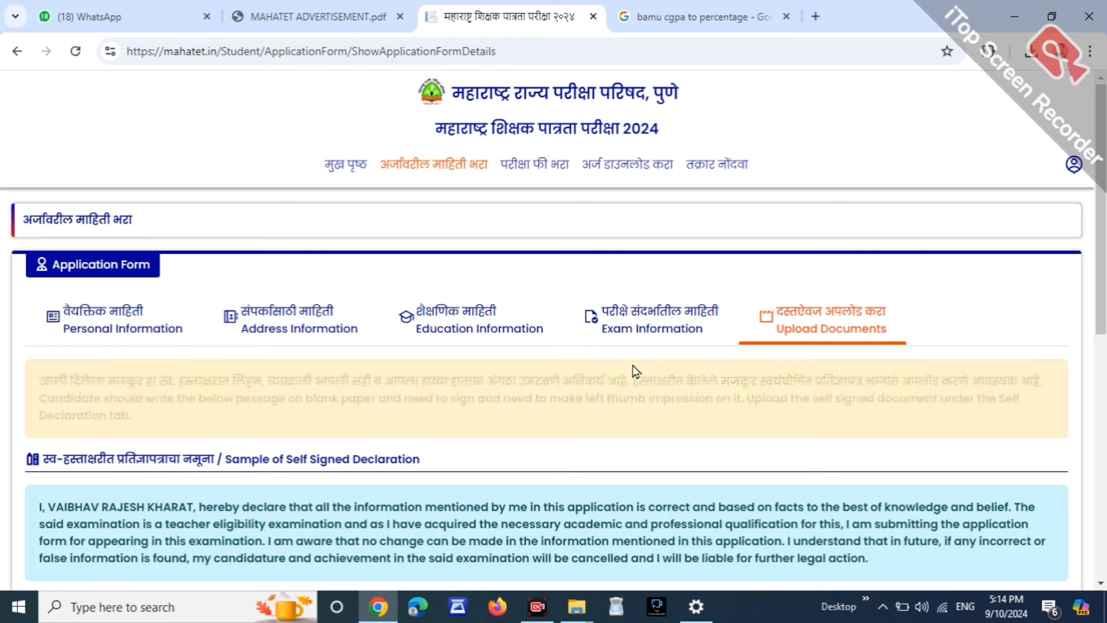
scroll(606, 381, "down", 2)
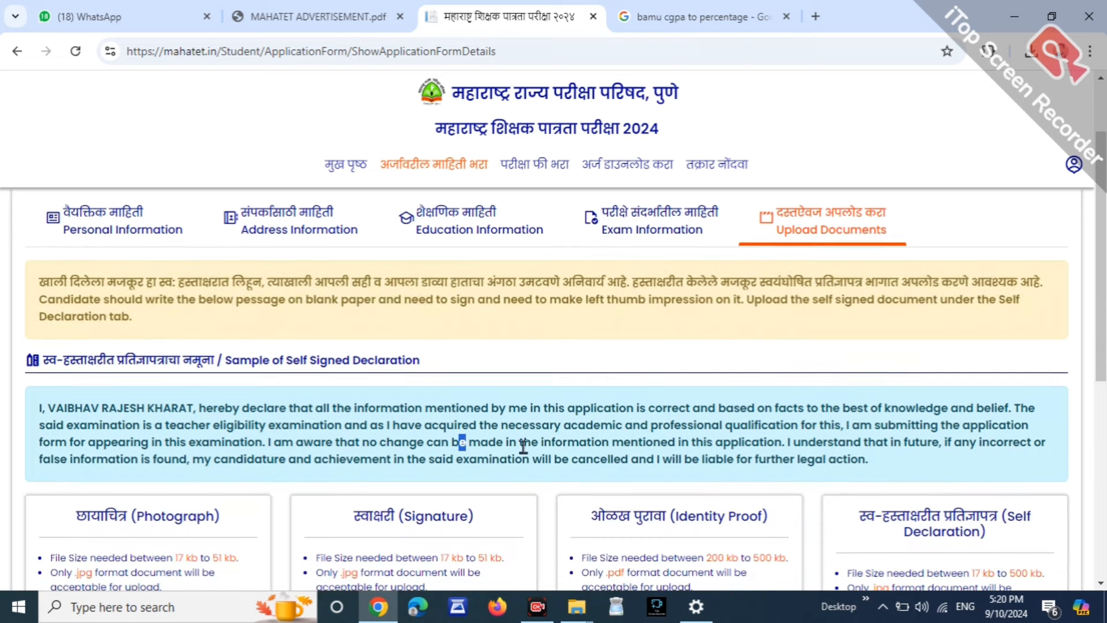
scroll(515, 415, "down", 4)
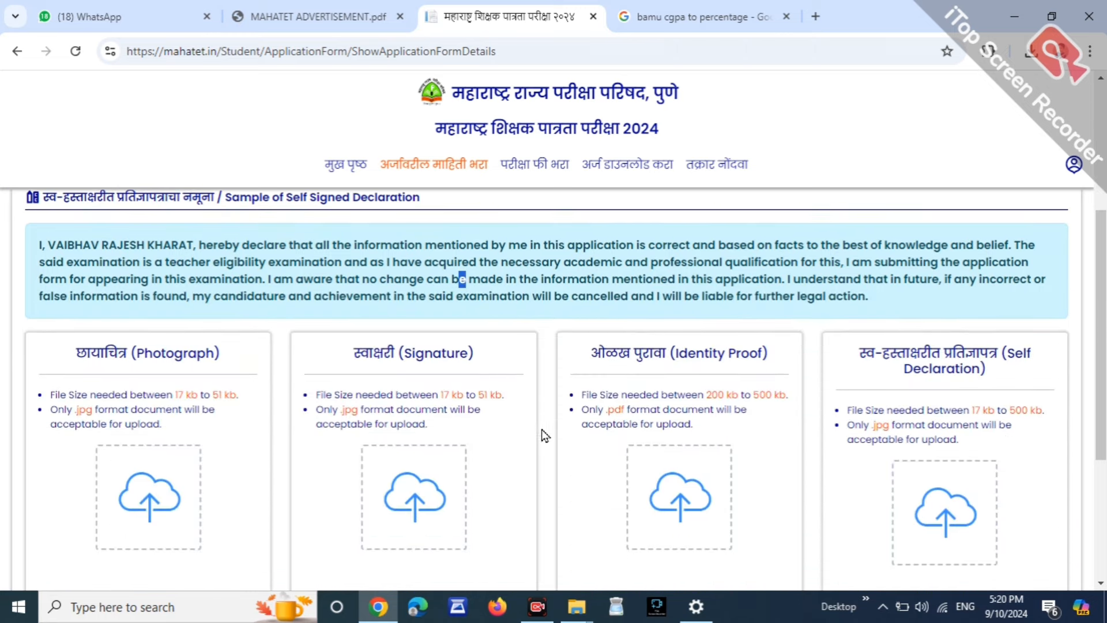
left_click_drag(65, 281, 199, 271)
left_click_drag(351, 272, 448, 269)
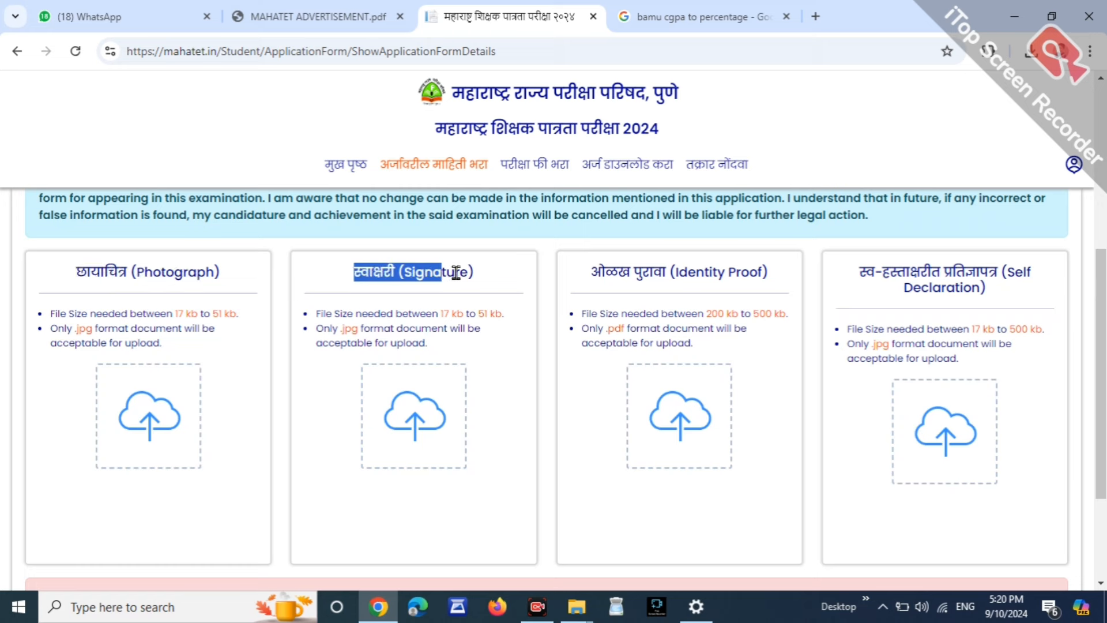
left_click_drag(605, 275, 717, 281)
left_click_drag(860, 273, 980, 278)
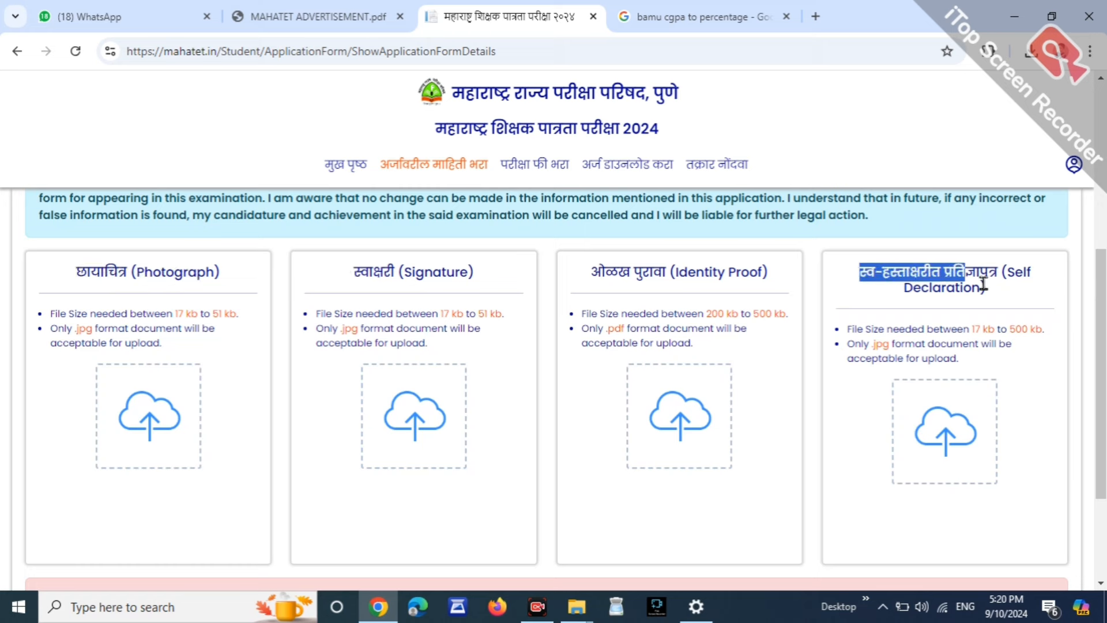
left_click(987, 289)
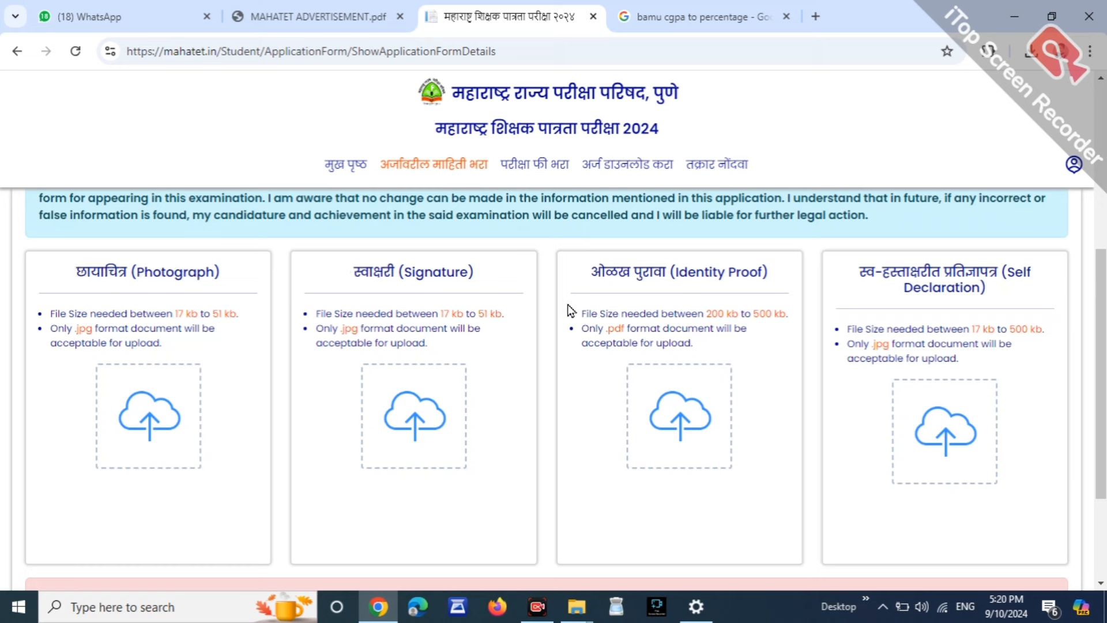
Upload the candidate's photograph and signature as .jpg files between 17 kb and 51 kb.
left_click(171, 320)
key("End")
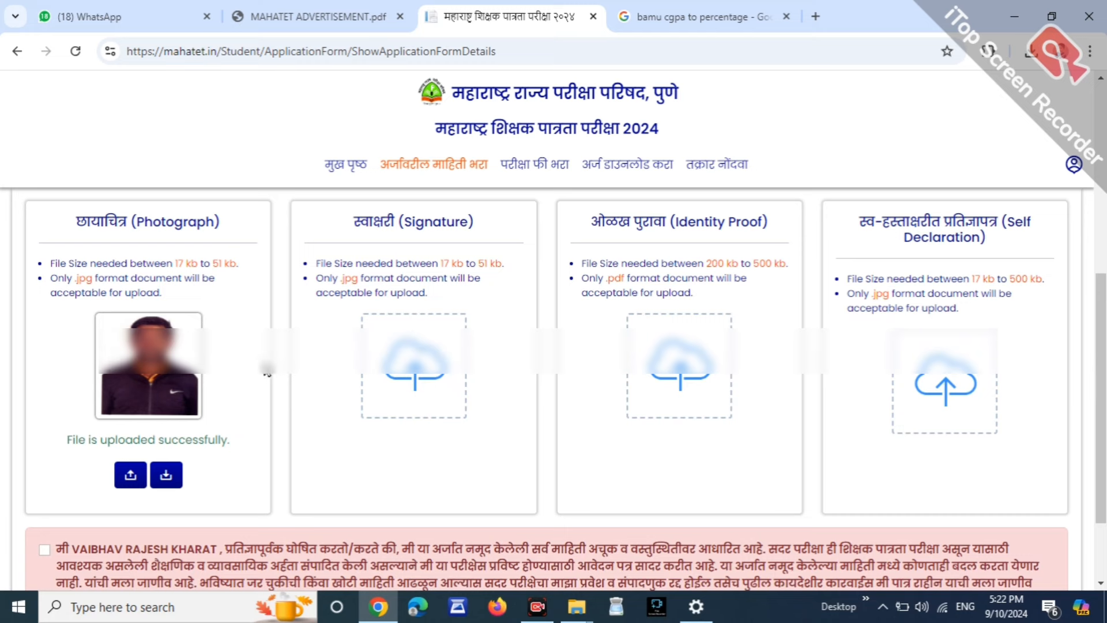
left_click_drag(356, 219, 434, 218)
left_click_drag(426, 263, 503, 263)
left_click(423, 391)
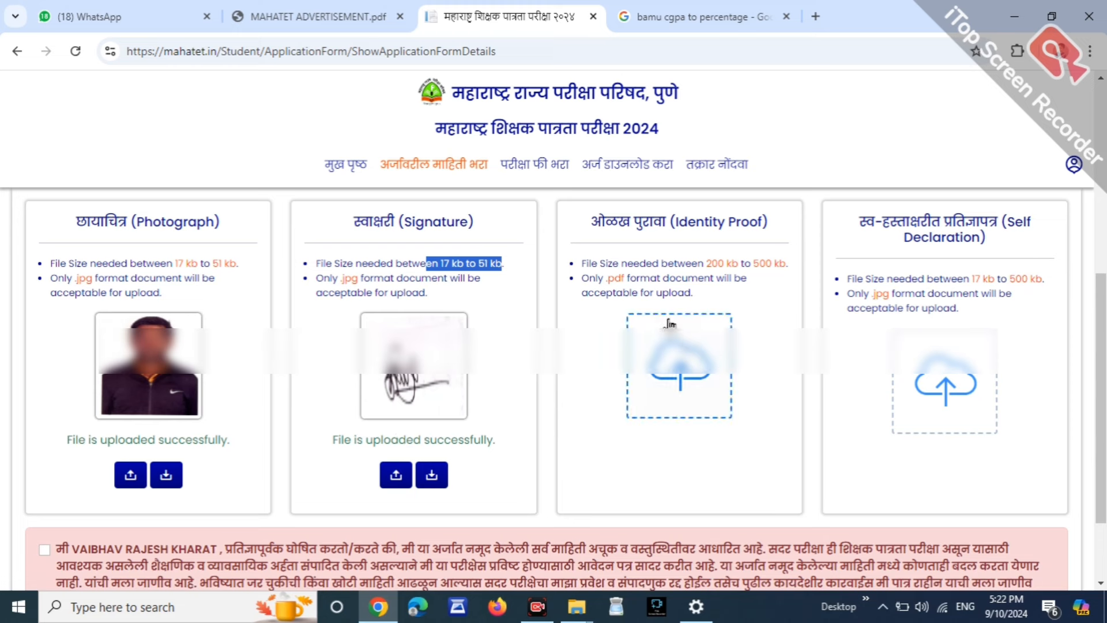
Upload the identity proof as a .pdf file and the handwritten self declaration as a .jpg file.
left_click(672, 376)
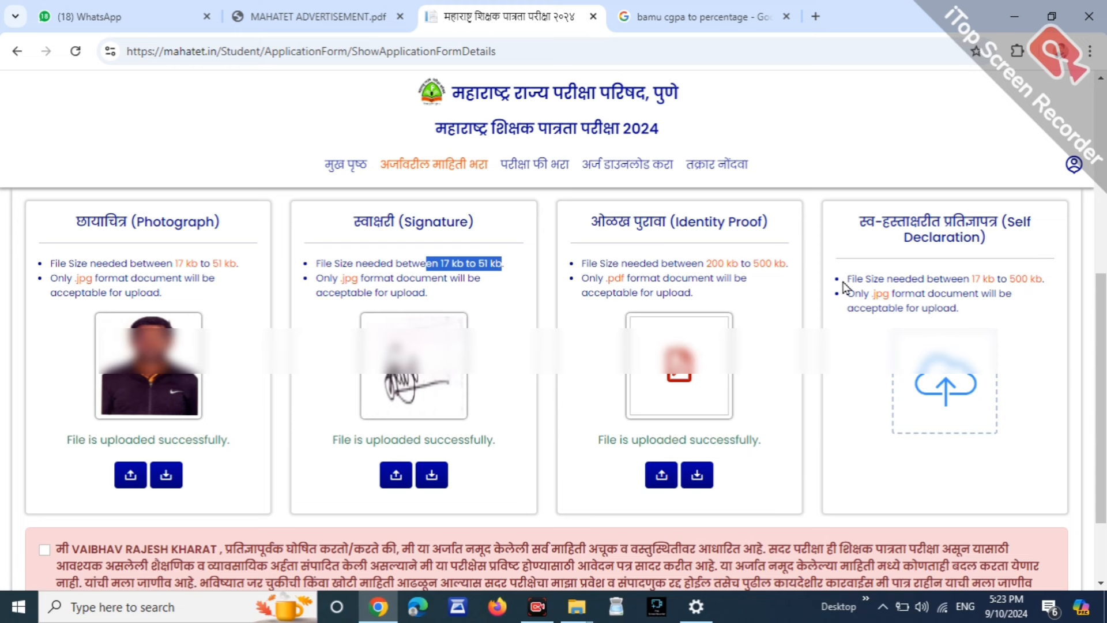
left_click_drag(972, 279, 1029, 280)
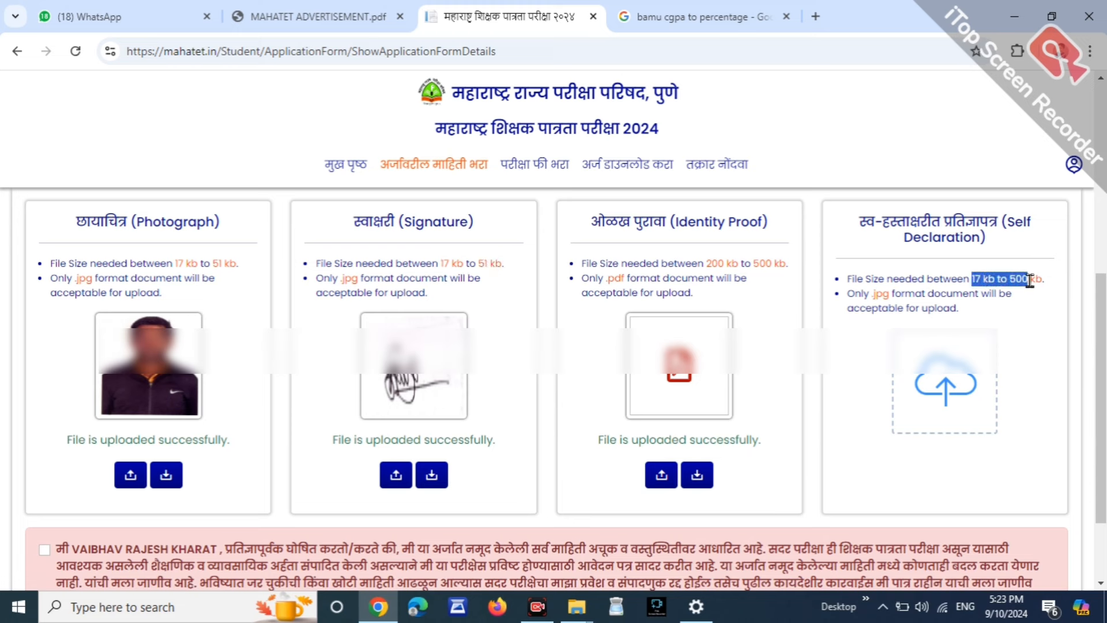
left_click(1038, 283)
left_click_drag(877, 225, 1035, 247)
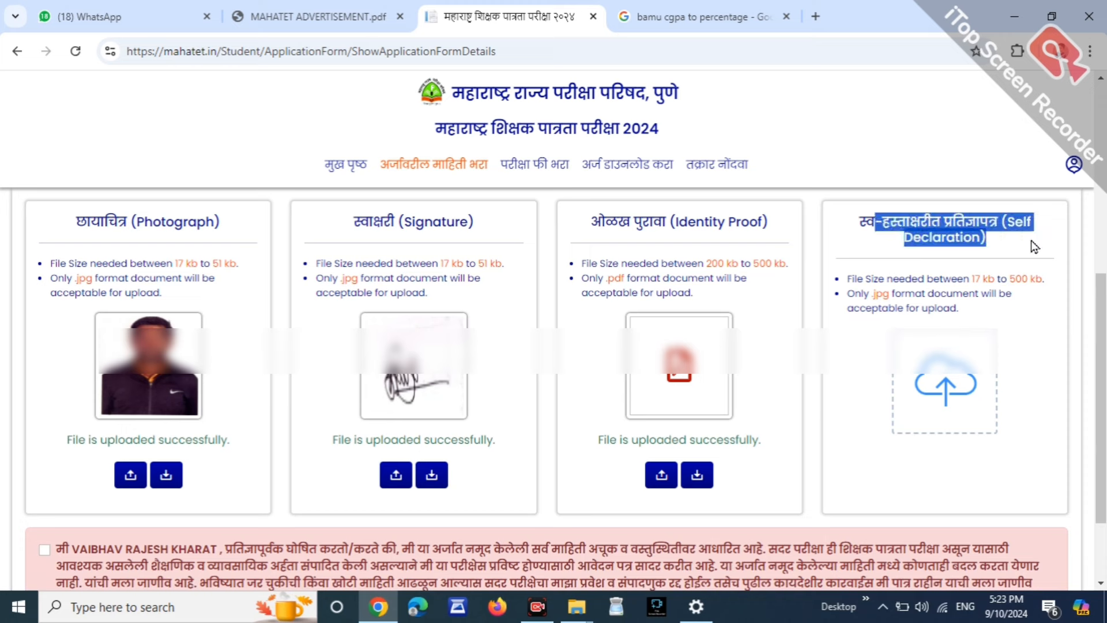
left_click(991, 279)
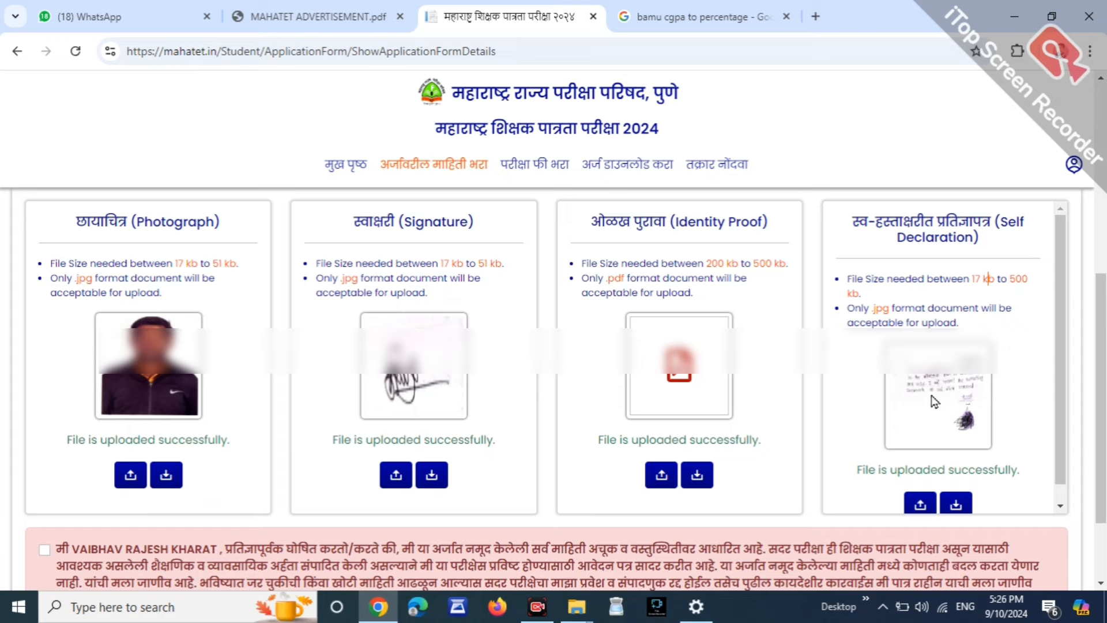
Accept the candidate's final declaration below the uploaded documents and show the application preview.
scroll(932, 415, "up", 5)
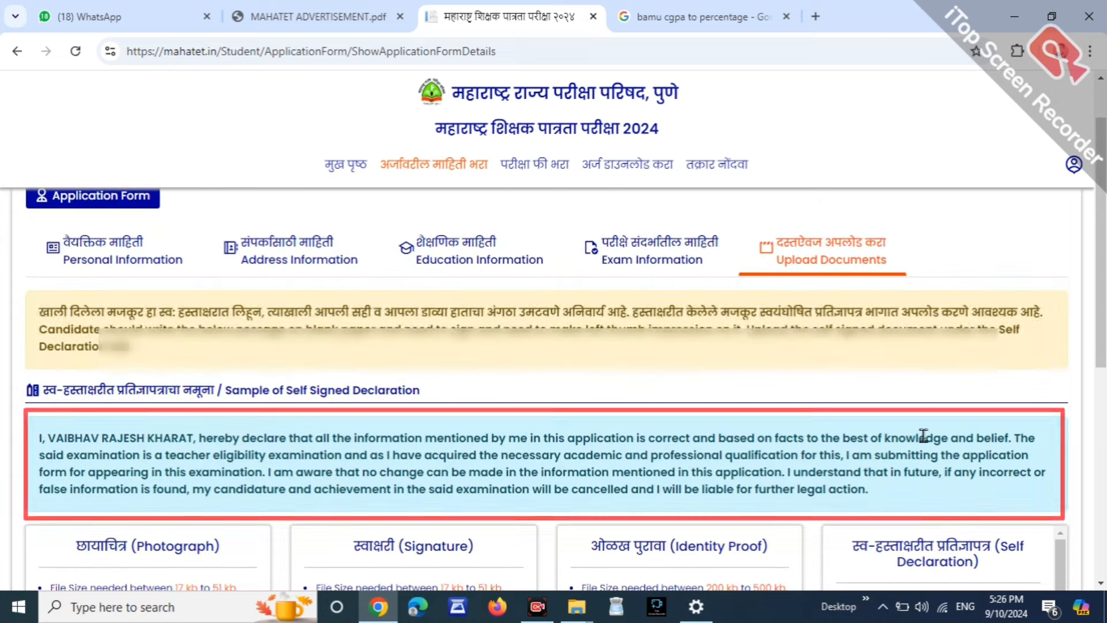
triple_click(853, 435)
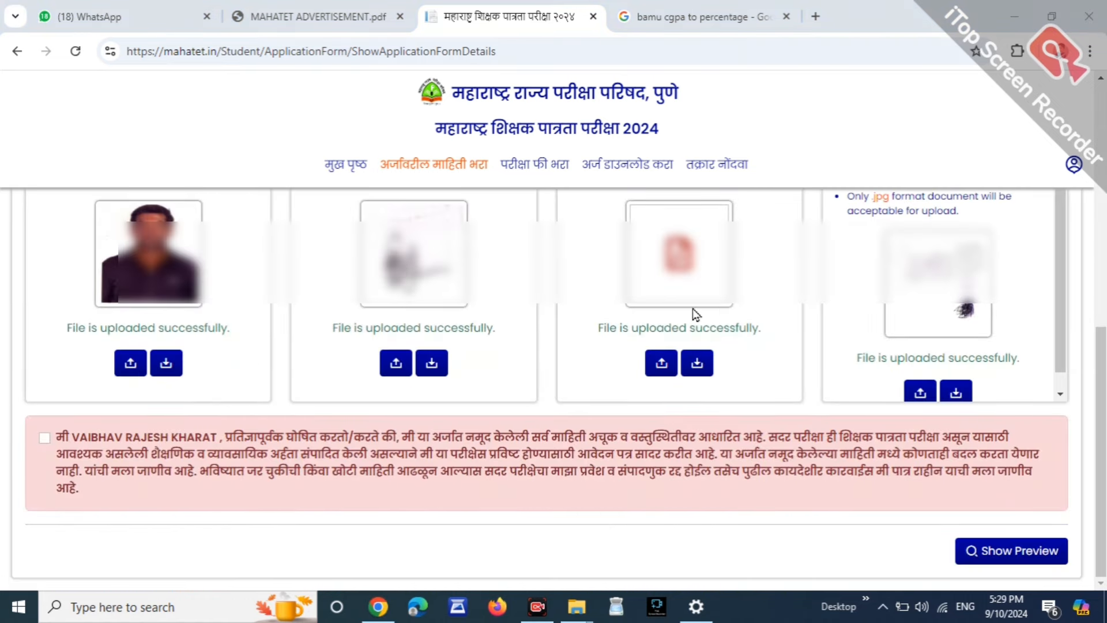
left_click(45, 438)
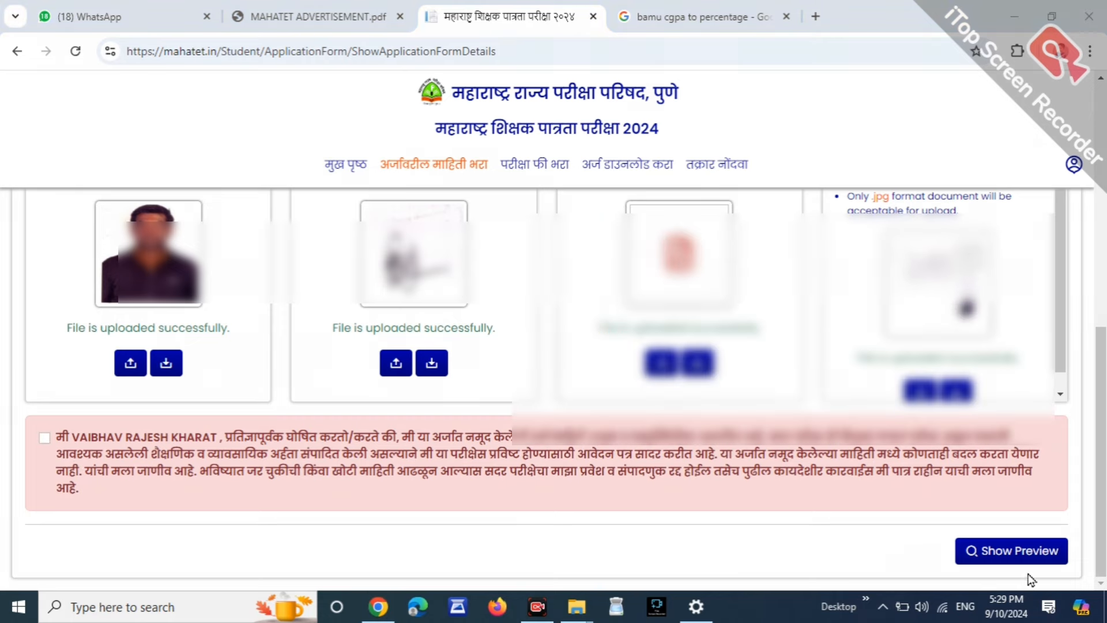
left_click(1025, 553)
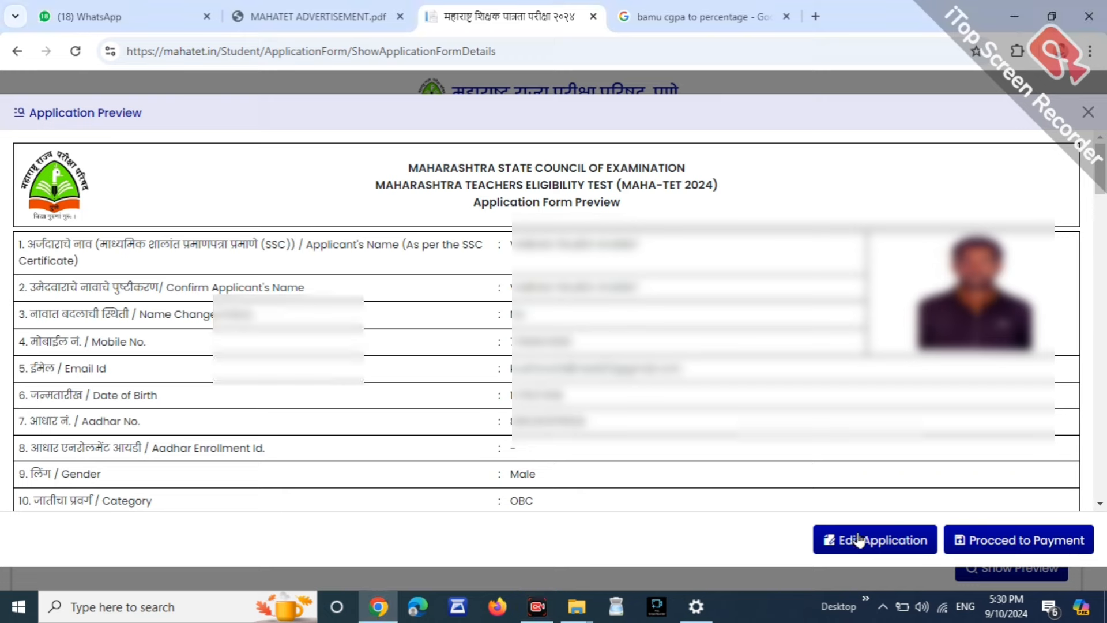
Proceed from the application preview to the examination fee and agree to continue with the payment.
left_click(1037, 545)
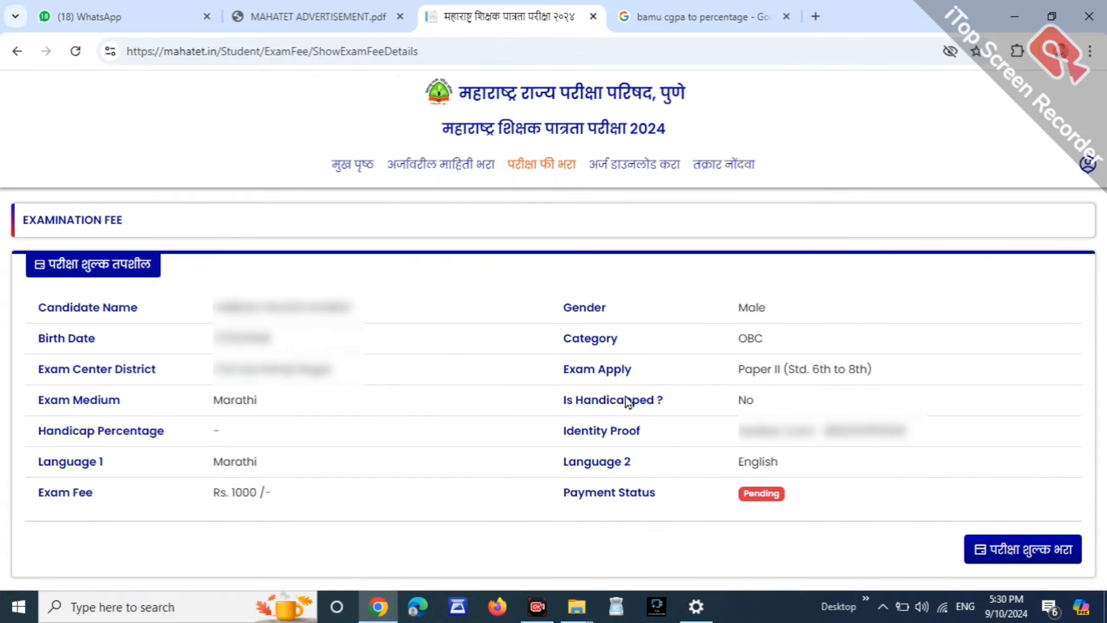
left_click(1027, 552)
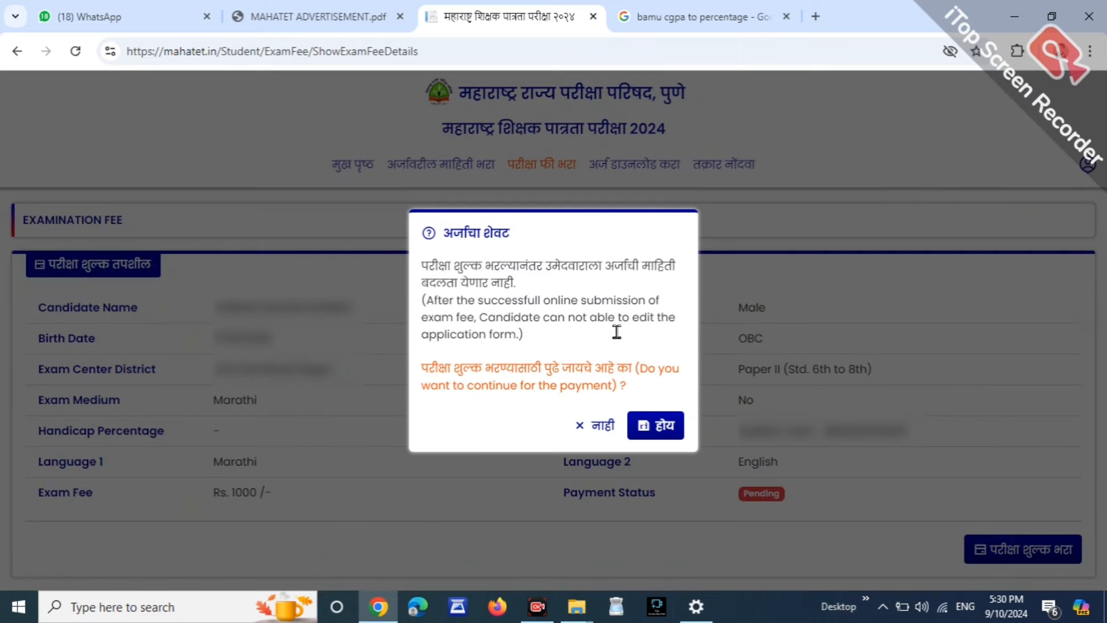
left_click(656, 430)
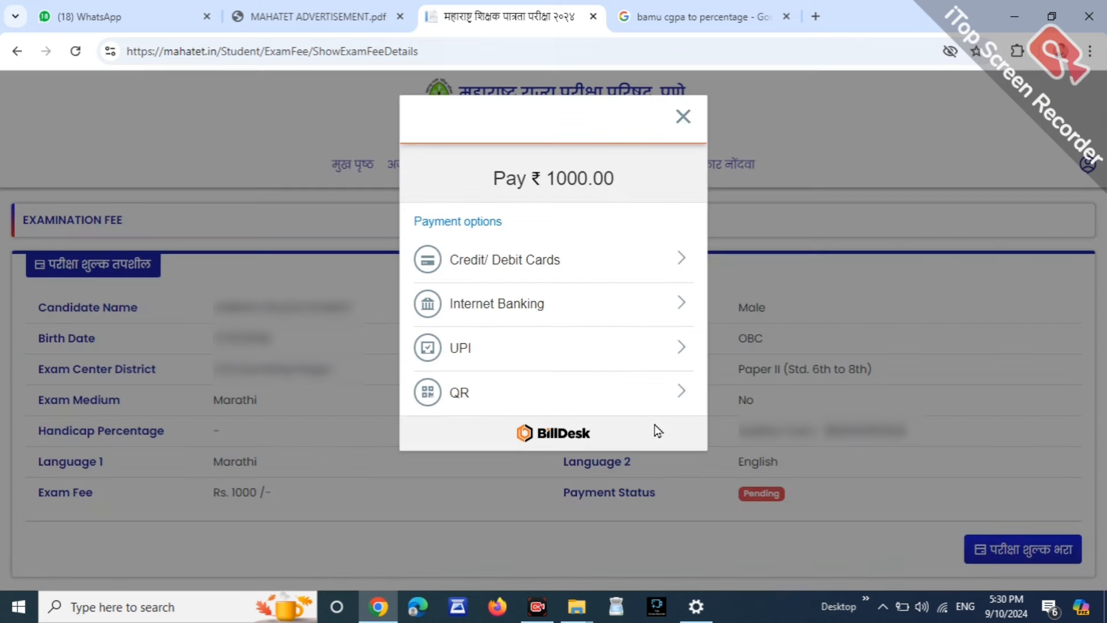
Look through the UPI payment option and its payment apps for the exam fee.
left_click(516, 352)
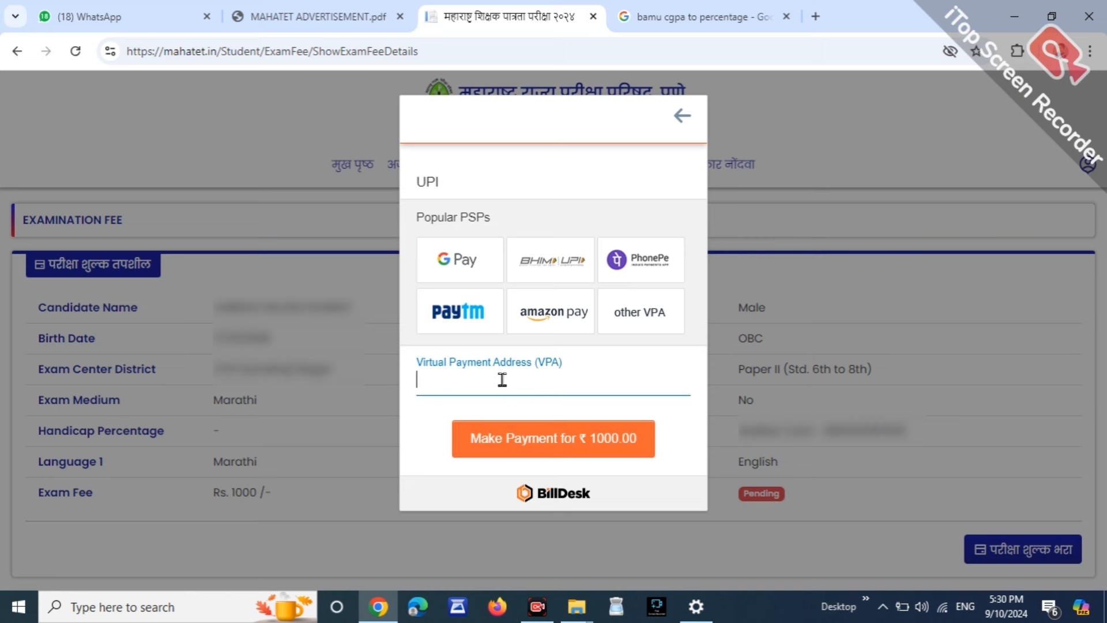
left_click(465, 185)
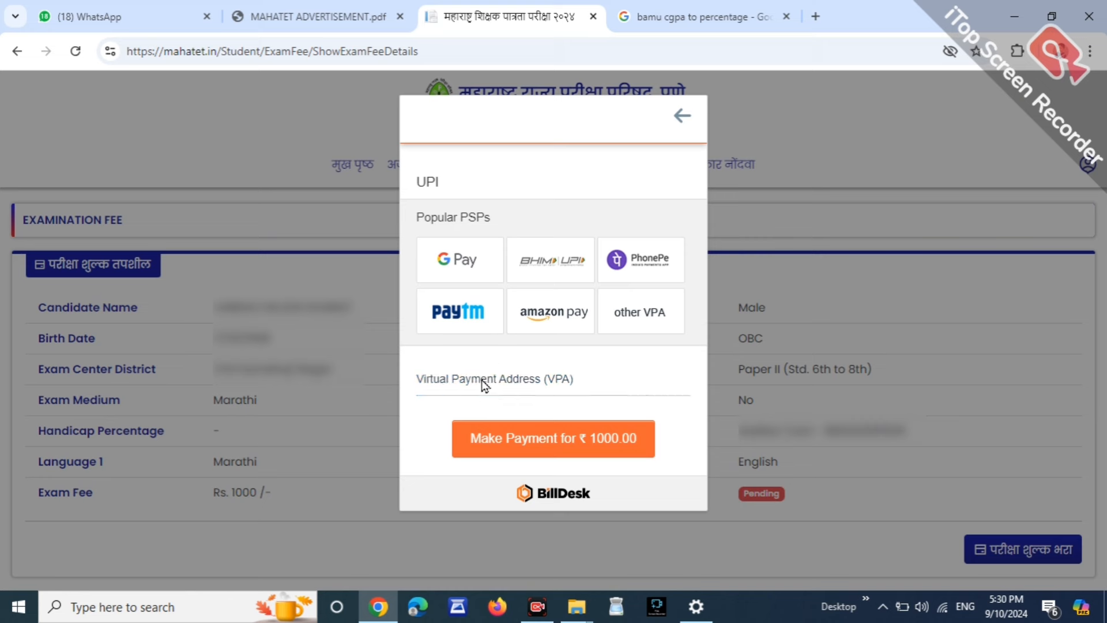
left_click(643, 275)
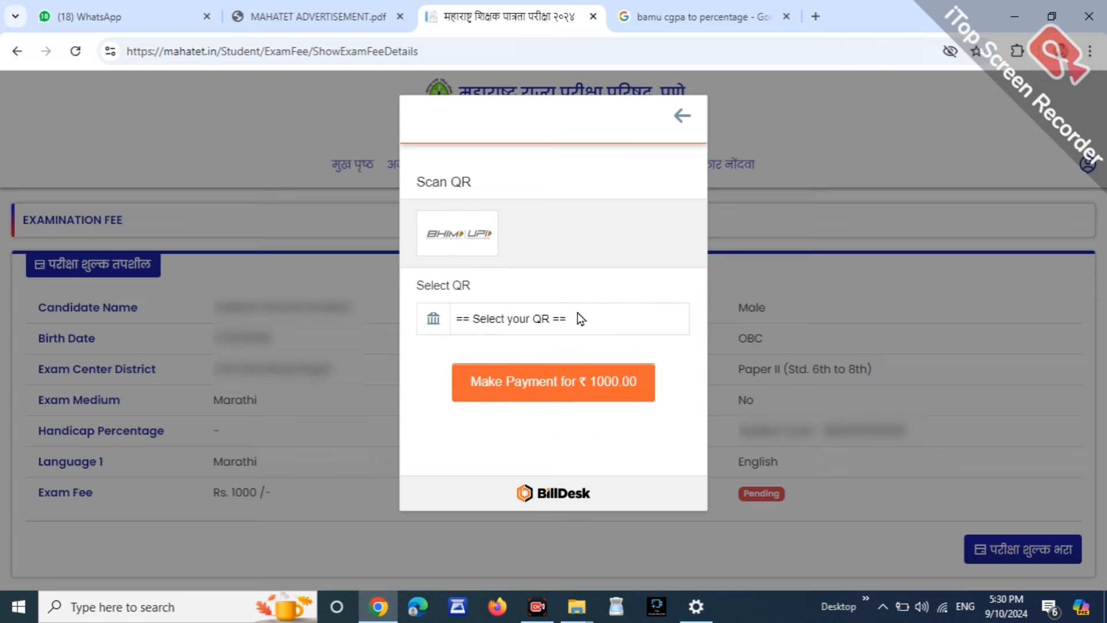
Choose BHIM UPI as the QR payment method and make the payment of ₹ 1000.00.
left_click(579, 318)
left_click(559, 362)
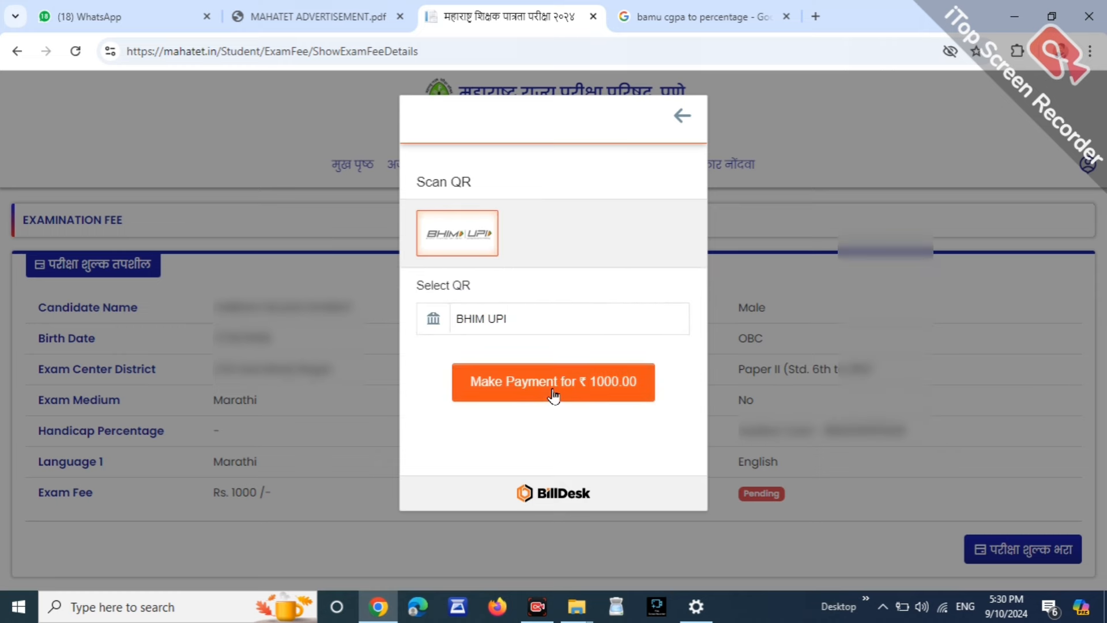
left_click(552, 391)
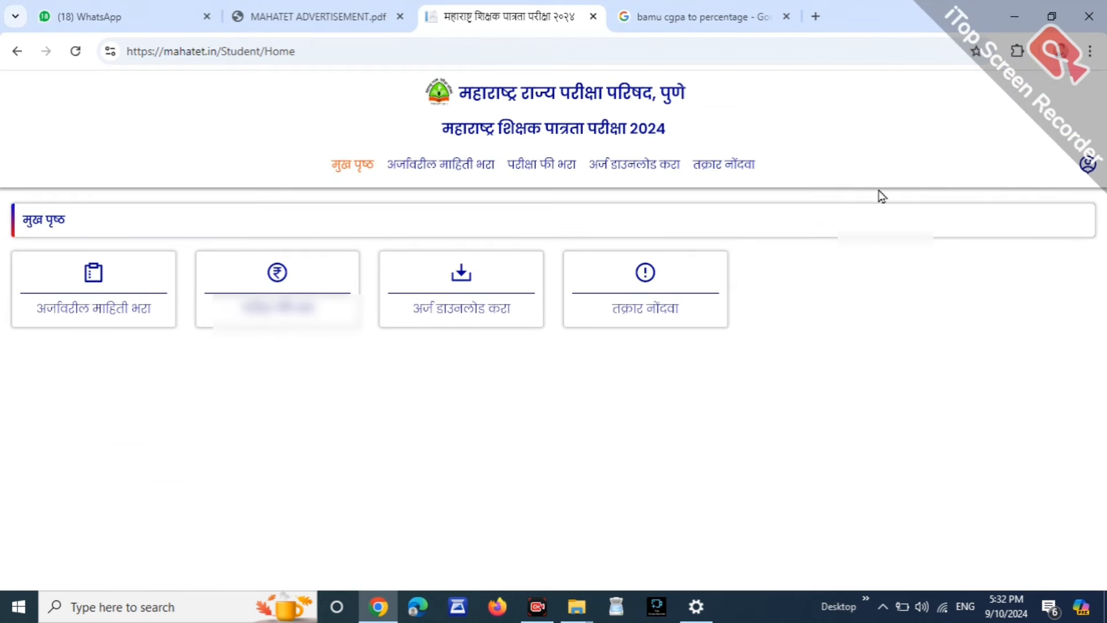
Open the page for downloading the application form.
left_click(646, 168)
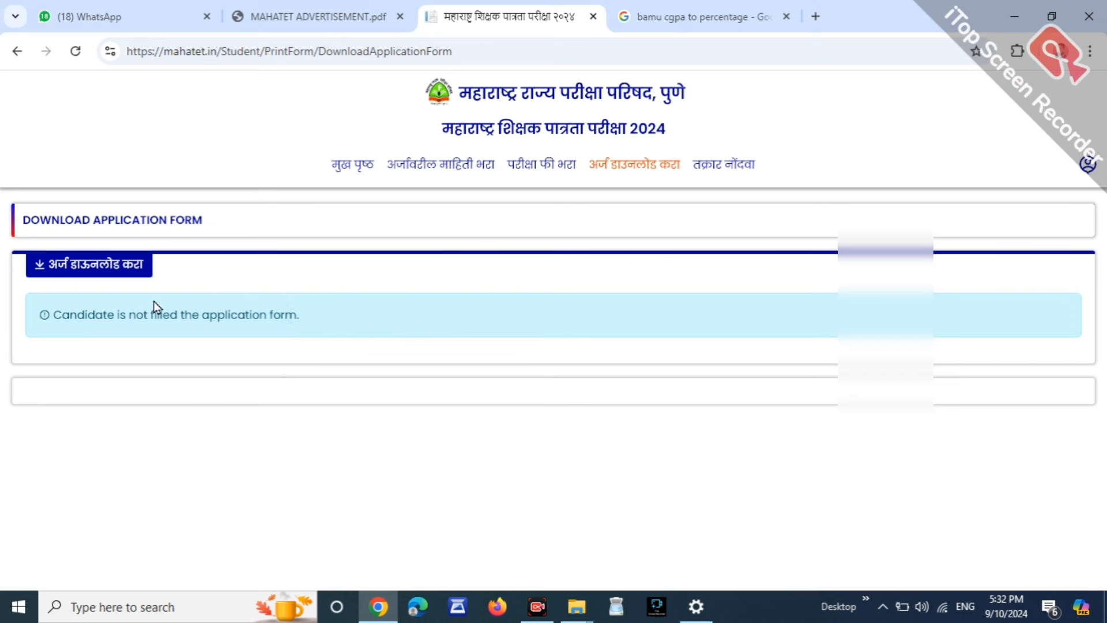